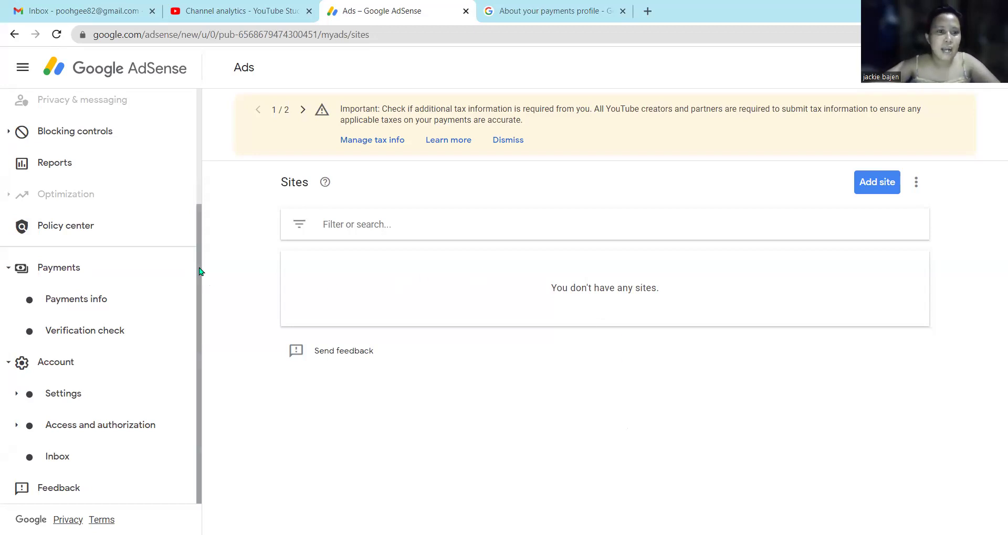
Open Manage tax info from the yellow banner and review the page showing no United States tax info on file.
{"action": "mouse_move", "coordinate": [200, 272]}
{"action": "left_mouse_down"}
{"action": "mouse_move", "coordinate": [196, 238]}
{"action": "mouse_move", "coordinate": [200, 259]}
{"action": "left_mouse_up"}
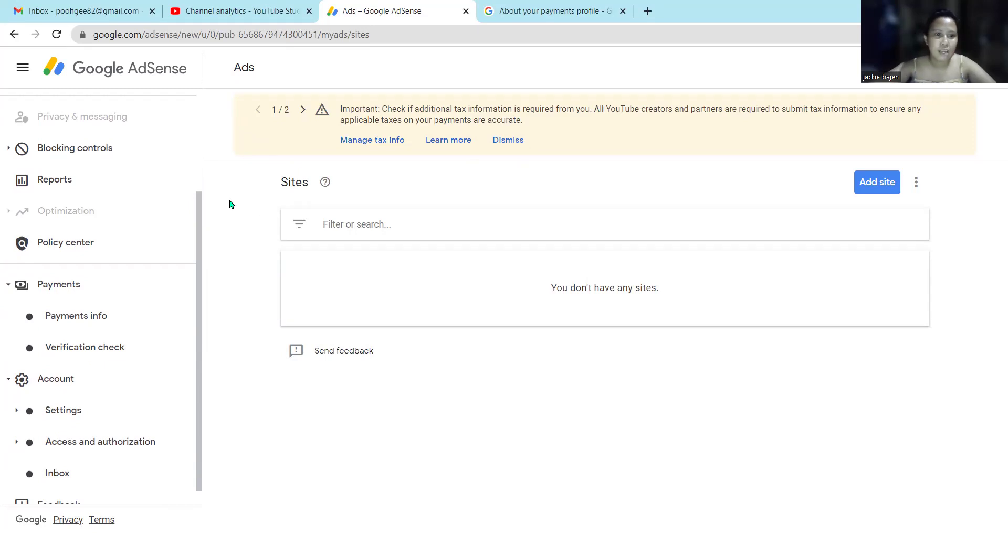
{"action": "left_click_drag", "start_coordinate": [197, 265], "coordinate": [199, 251]}
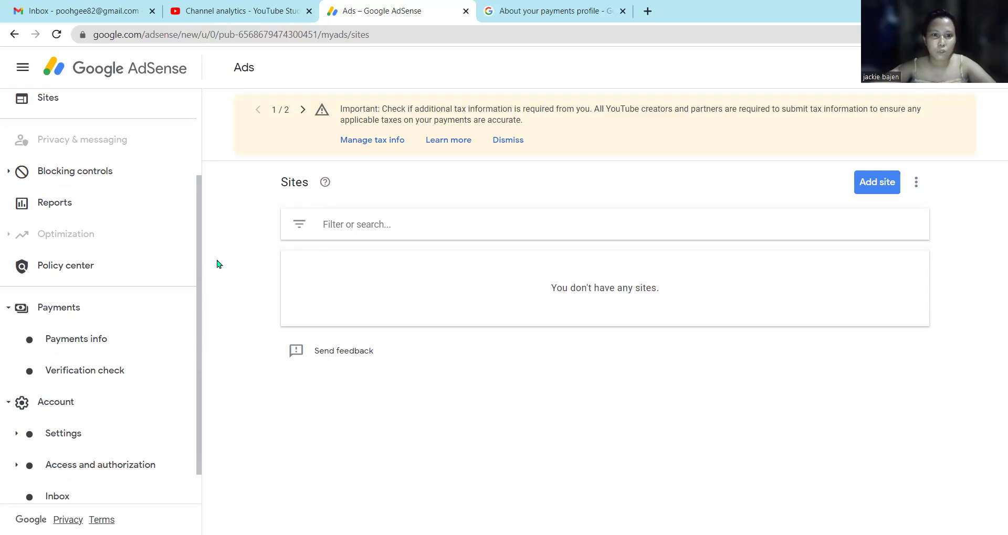
{"action": "left_click", "coordinate": [386, 150]}
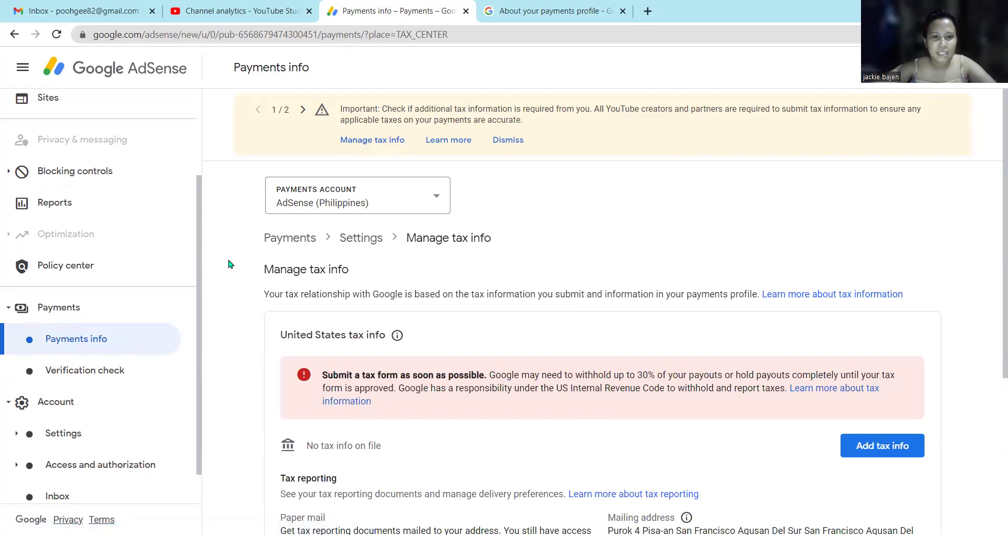
{"action": "scroll", "coordinate": [229, 264], "scroll_direction": "down", "scroll_amount": 3}
{"action": "scroll", "coordinate": [229, 264], "scroll_direction": "up", "scroll_amount": 3}
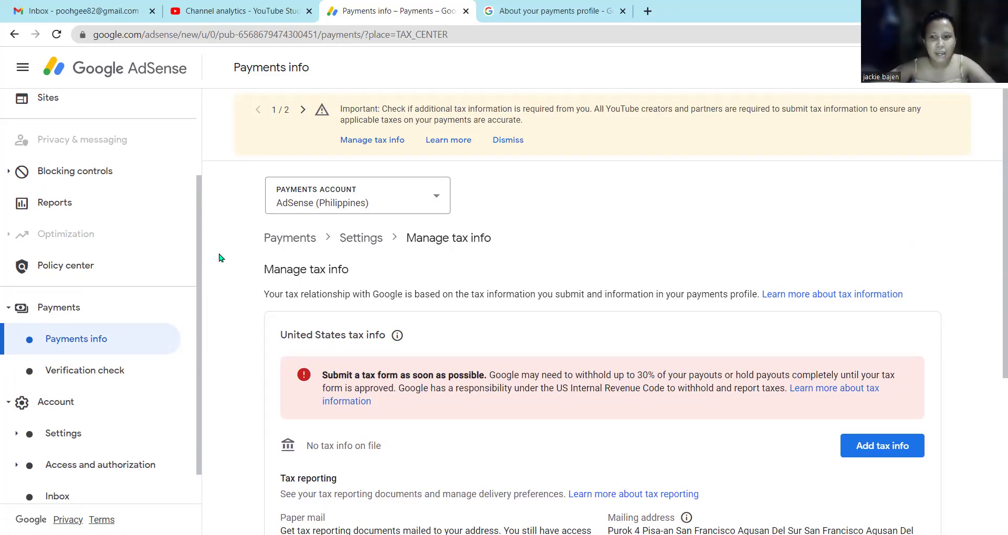
{"action": "scroll", "coordinate": [219, 258], "scroll_direction": "down", "scroll_amount": 3}
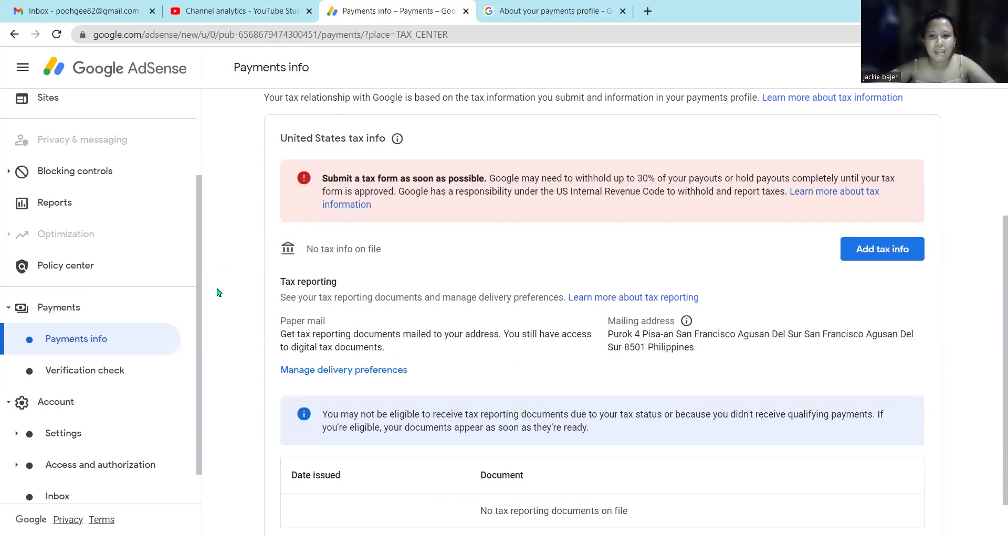
{"action": "scroll", "coordinate": [219, 293], "scroll_direction": "up", "scroll_amount": 1}
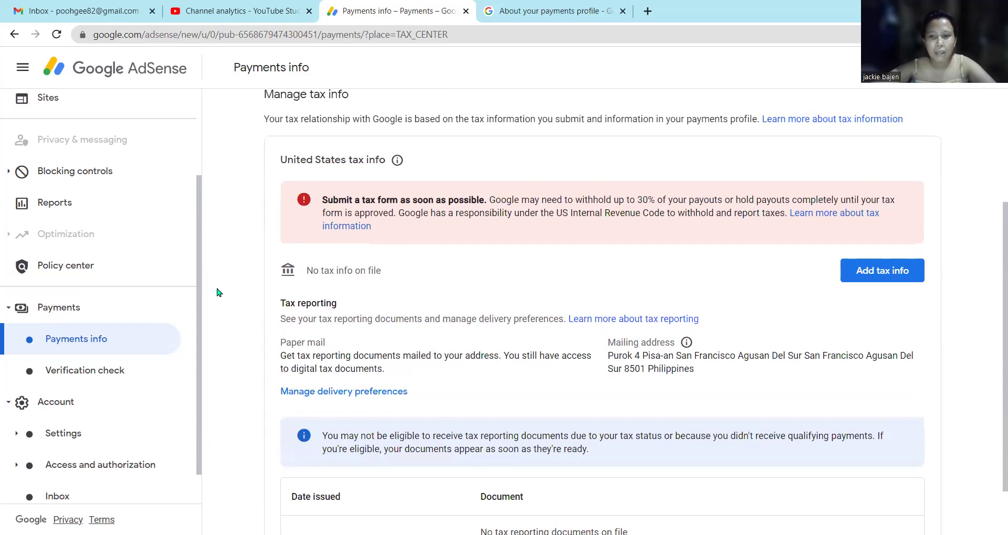
{"action": "scroll", "coordinate": [219, 293], "scroll_direction": "up", "scroll_amount": 3}
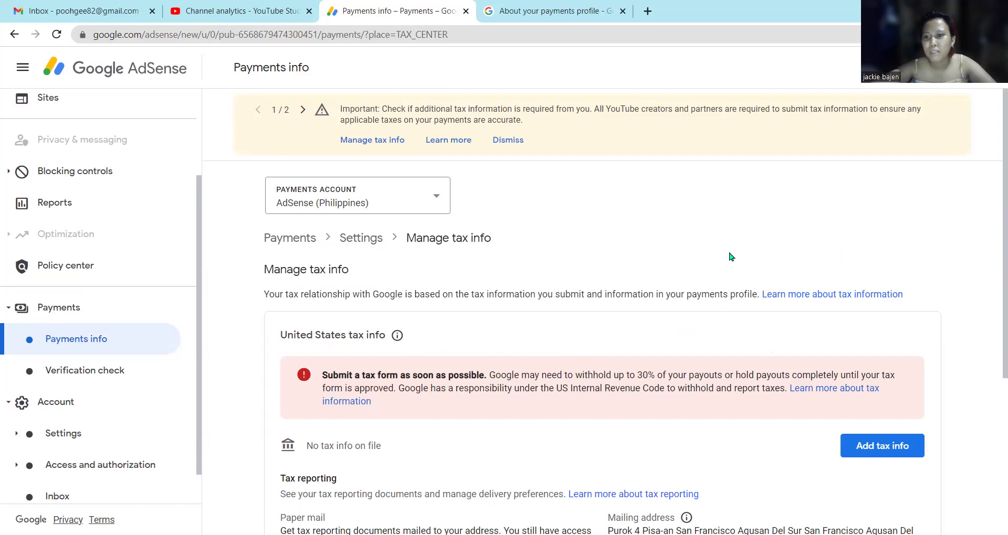
{"action": "scroll", "coordinate": [707, 290], "scroll_direction": "down", "scroll_amount": 3}
{"action": "scroll", "coordinate": [708, 295], "scroll_direction": "down", "scroll_amount": 2}
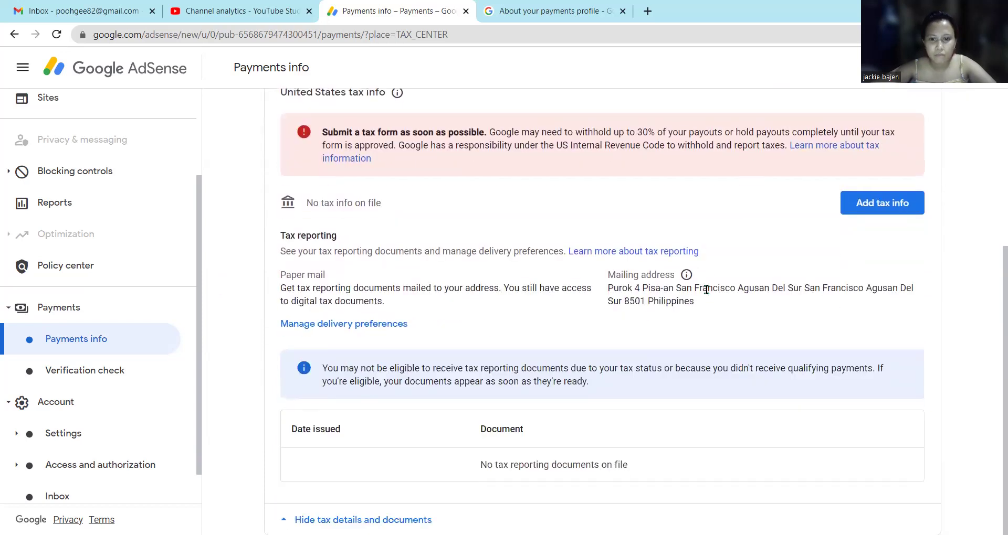
{"action": "scroll", "coordinate": [708, 353], "scroll_direction": "up", "scroll_amount": 4}
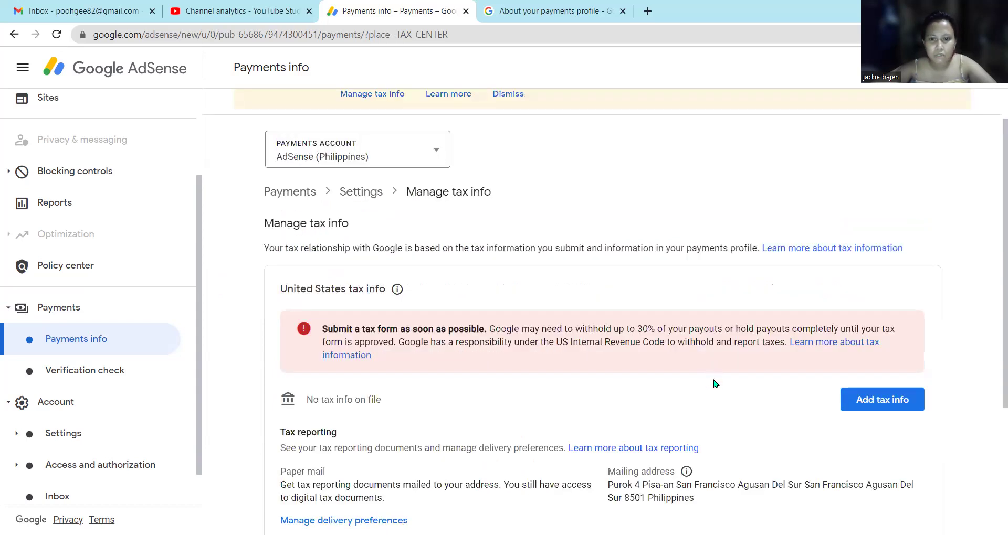
Add United States tax info and start the tax form after reading the Before you start notice.
{"action": "left_click", "coordinate": [883, 402]}
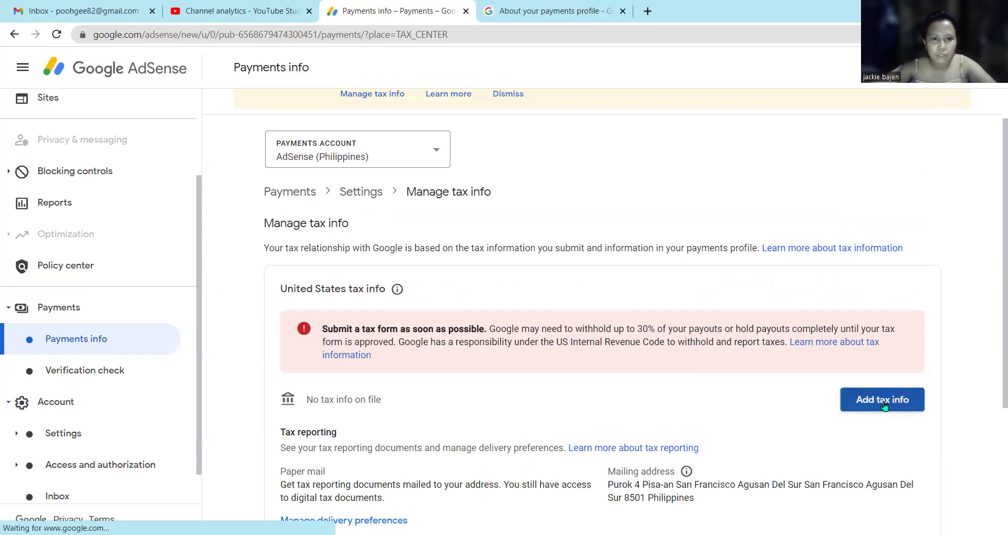
{"action": "scroll", "coordinate": [762, 412], "scroll_direction": "down", "scroll_amount": 1}
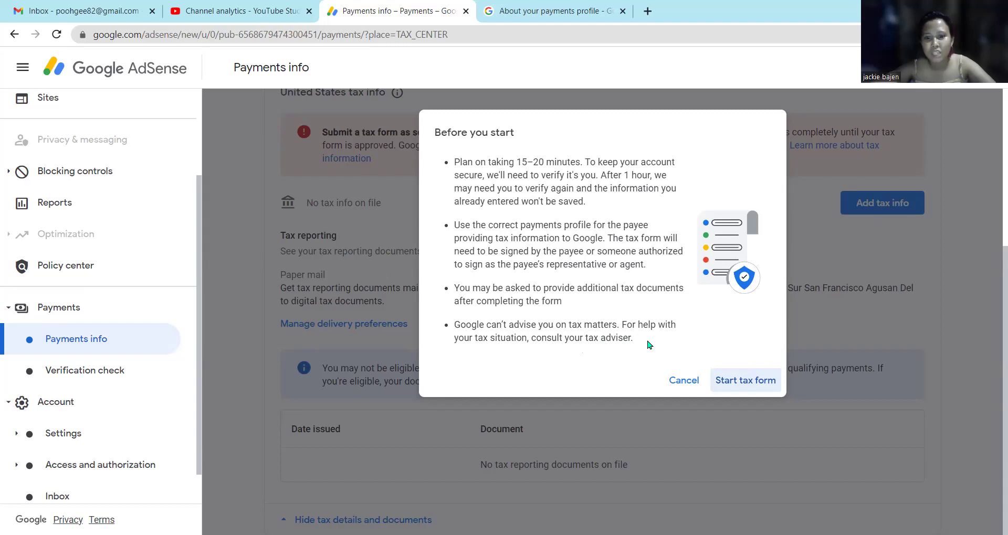
{"action": "left_click", "coordinate": [742, 382]}
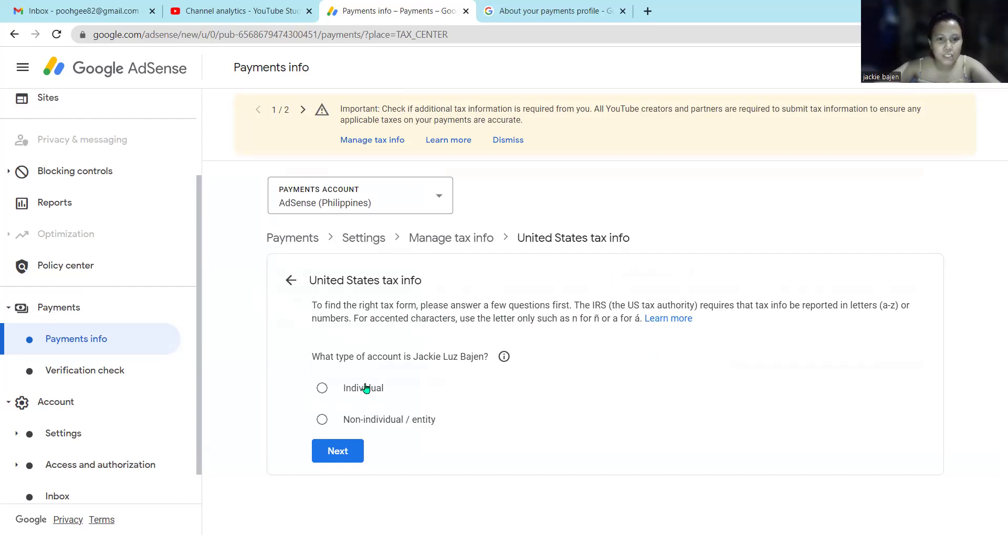
Declare the account as Individual and not a US citizen, then start the W-8BEN form.
{"action": "left_click", "coordinate": [326, 392]}
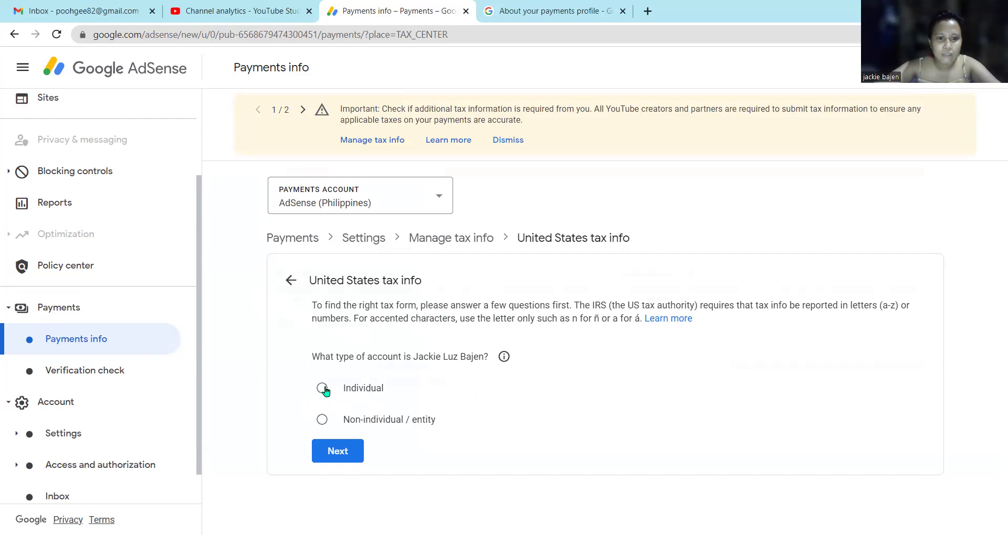
{"action": "left_click", "coordinate": [352, 454]}
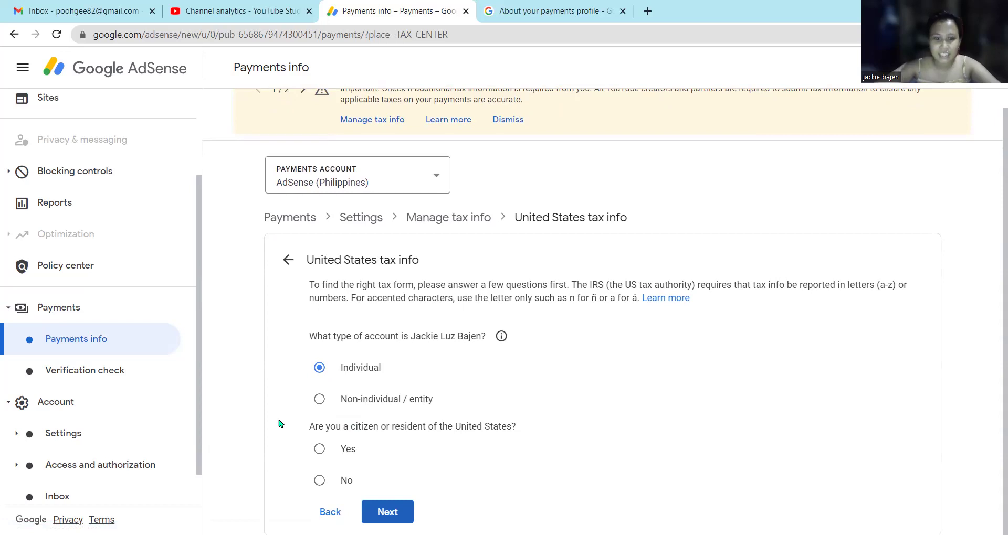
{"action": "left_click", "coordinate": [319, 481]}
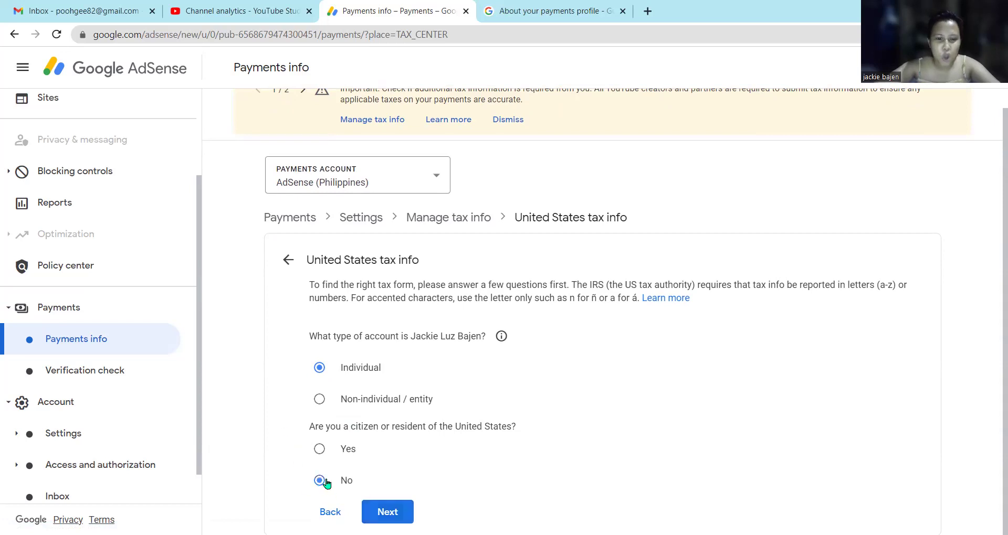
{"action": "left_click", "coordinate": [389, 512]}
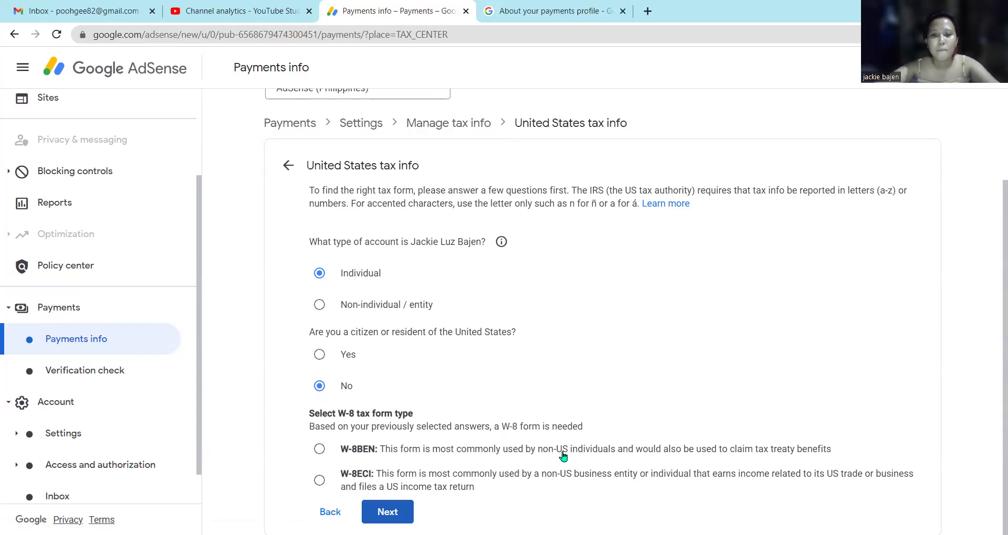
{"action": "left_click", "coordinate": [319, 450]}
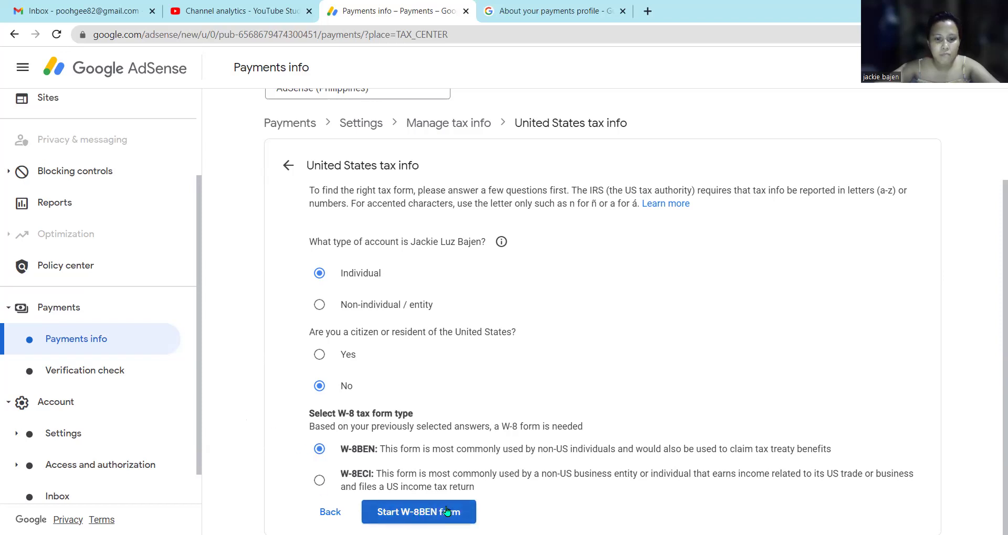
{"action": "left_click", "coordinate": [418, 512]}
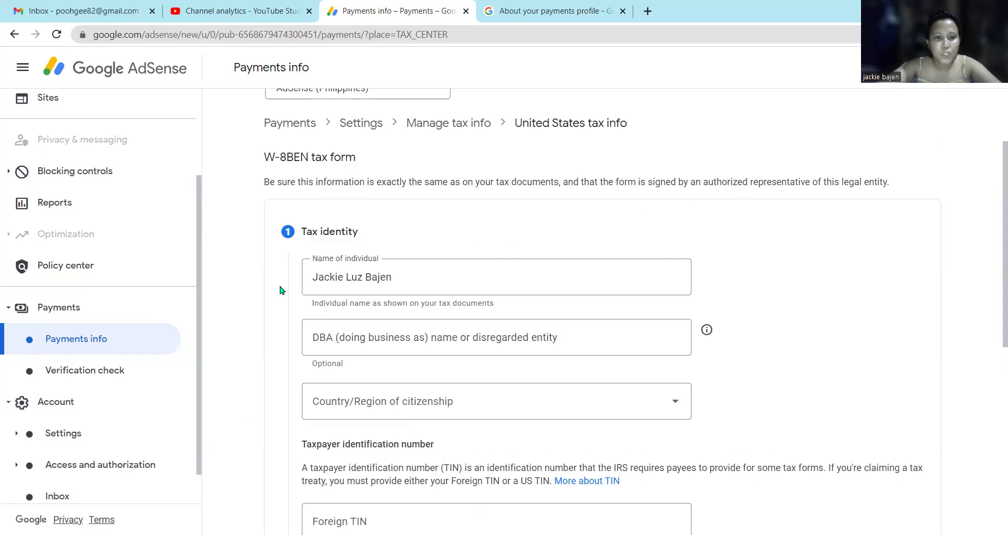
Set Philippines as the country of citizenship in Tax identity and continue to the Address step.
{"action": "scroll", "coordinate": [282, 290], "scroll_direction": "down", "scroll_amount": 1}
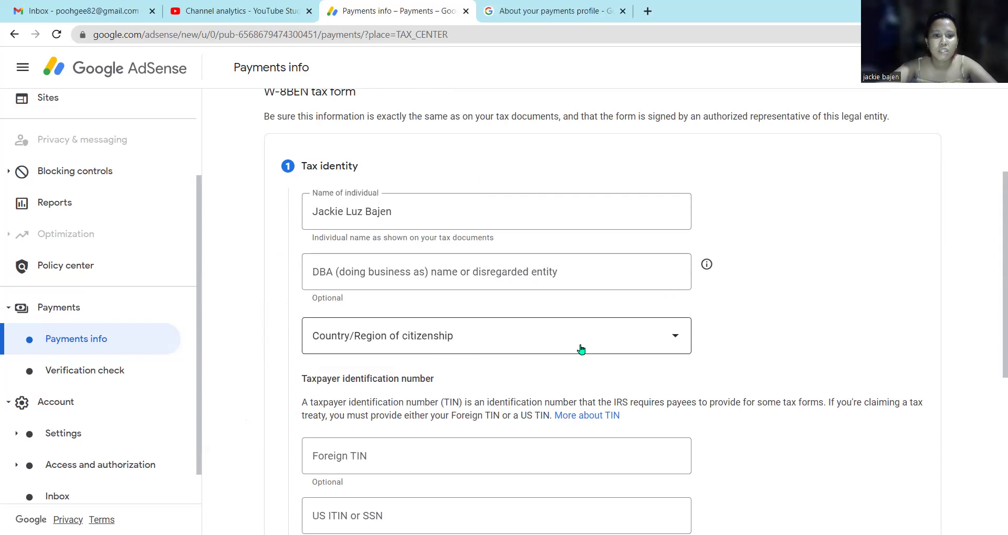
{"action": "left_click", "coordinate": [662, 345]}
{"action": "scroll", "coordinate": [451, 421], "scroll_direction": "down", "scroll_amount": 5}
{"action": "scroll", "coordinate": [451, 421], "scroll_direction": "down", "scroll_amount": 20}
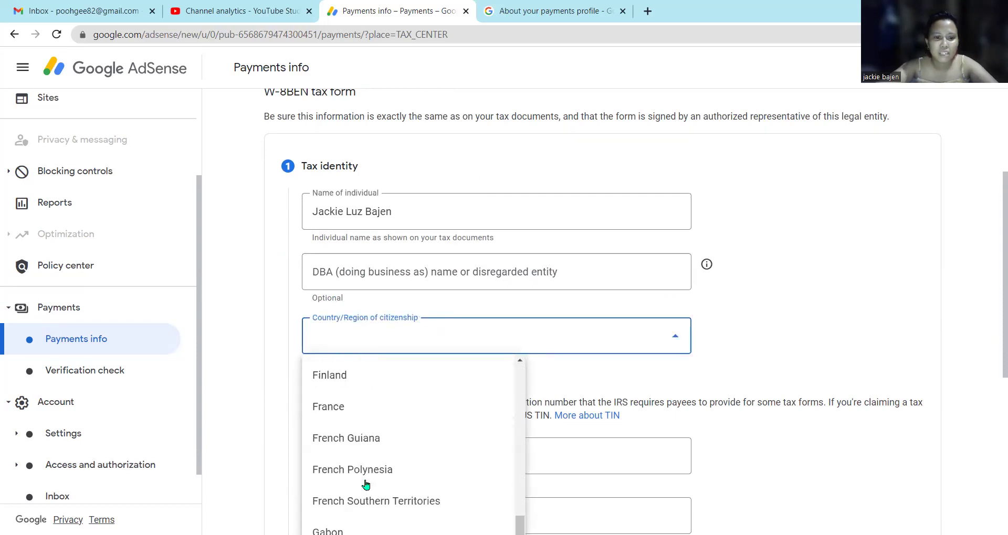
{"action": "scroll", "coordinate": [370, 500], "scroll_direction": "down", "scroll_amount": 20}
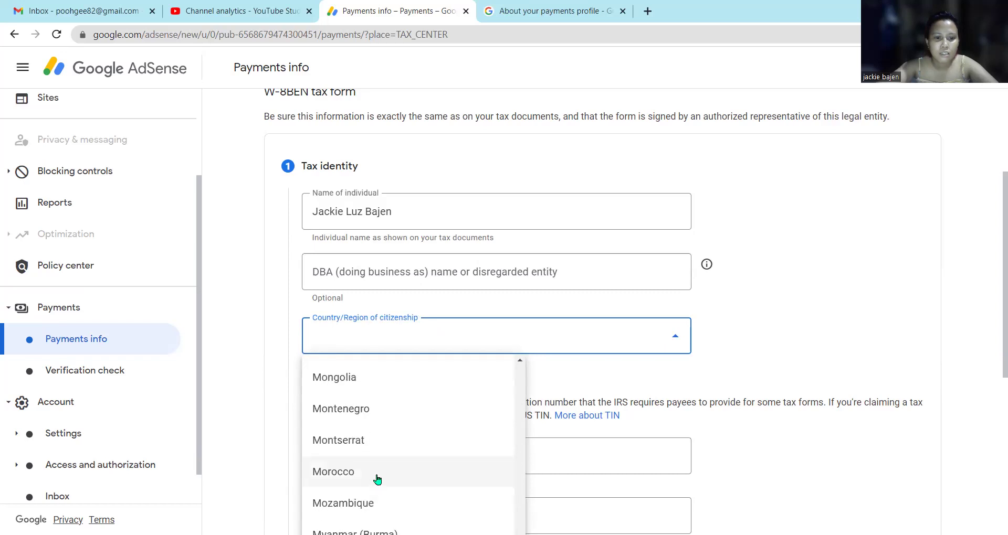
{"action": "scroll", "coordinate": [376, 479], "scroll_direction": "up", "scroll_amount": 3}
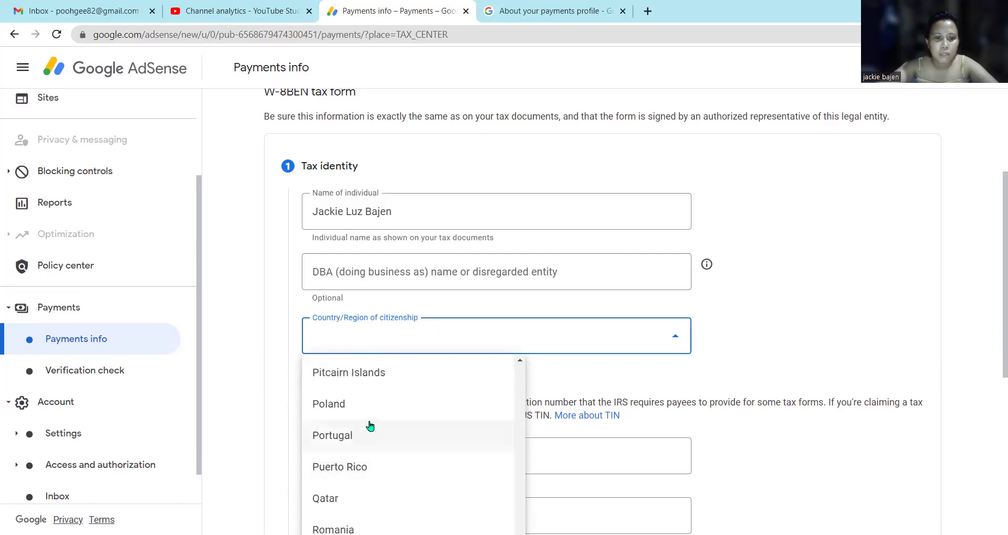
{"action": "scroll", "coordinate": [378, 450], "scroll_direction": "up", "scroll_amount": 2}
{"action": "left_click", "coordinate": [367, 404]}
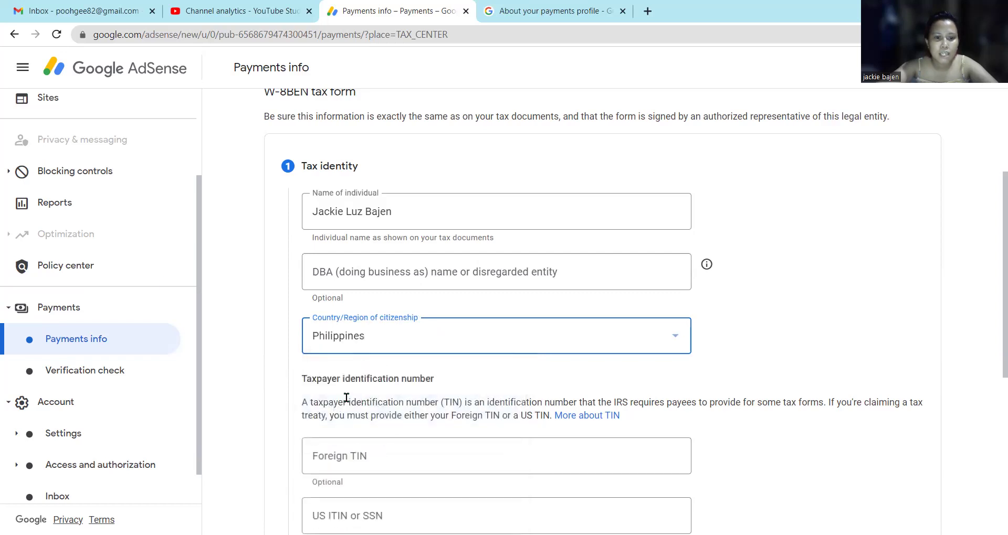
{"action": "scroll", "coordinate": [245, 332], "scroll_direction": "down", "scroll_amount": 2}
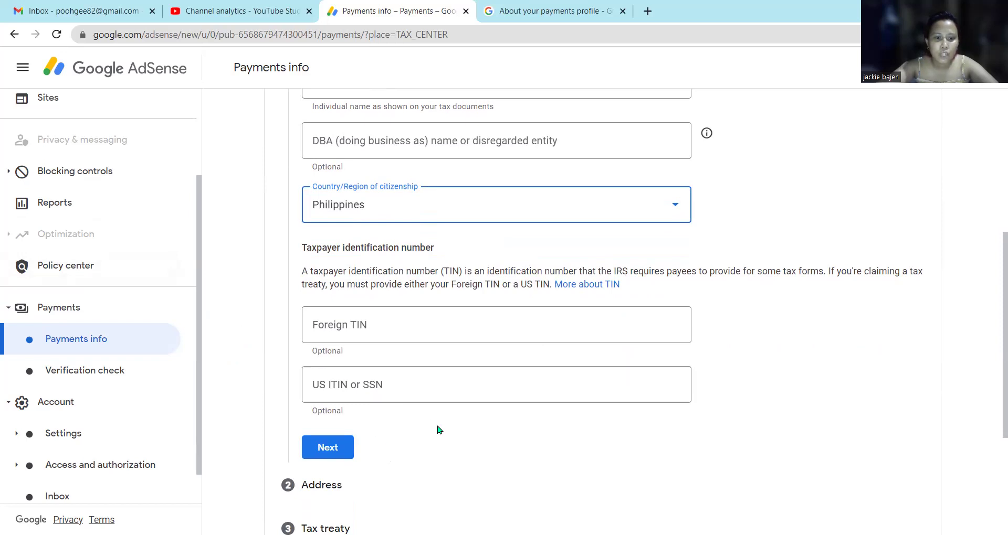
{"action": "scroll", "coordinate": [439, 429], "scroll_direction": "down", "scroll_amount": 3}
{"action": "scroll", "coordinate": [383, 348], "scroll_direction": "down", "scroll_amount": 1}
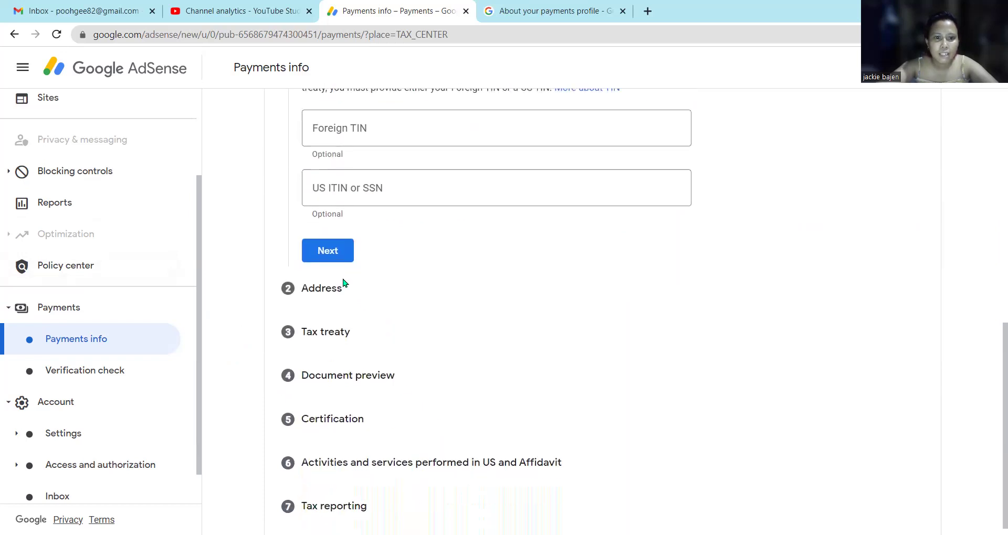
{"action": "left_click", "coordinate": [328, 252]}
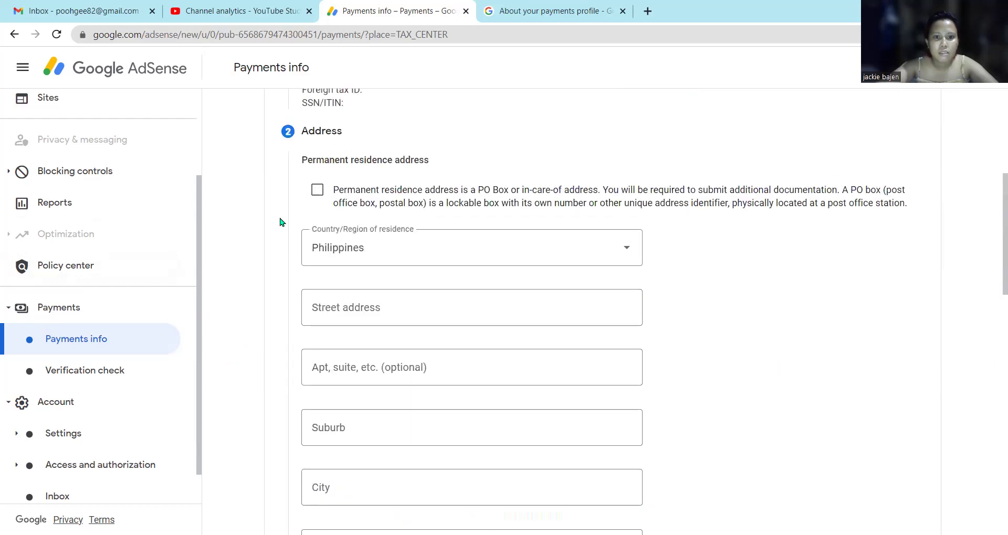
Scroll through the W-8BEN form to review the header, Tax identity and the Address step.
{"action": "scroll", "coordinate": [280, 222], "scroll_direction": "up", "scroll_amount": 1}
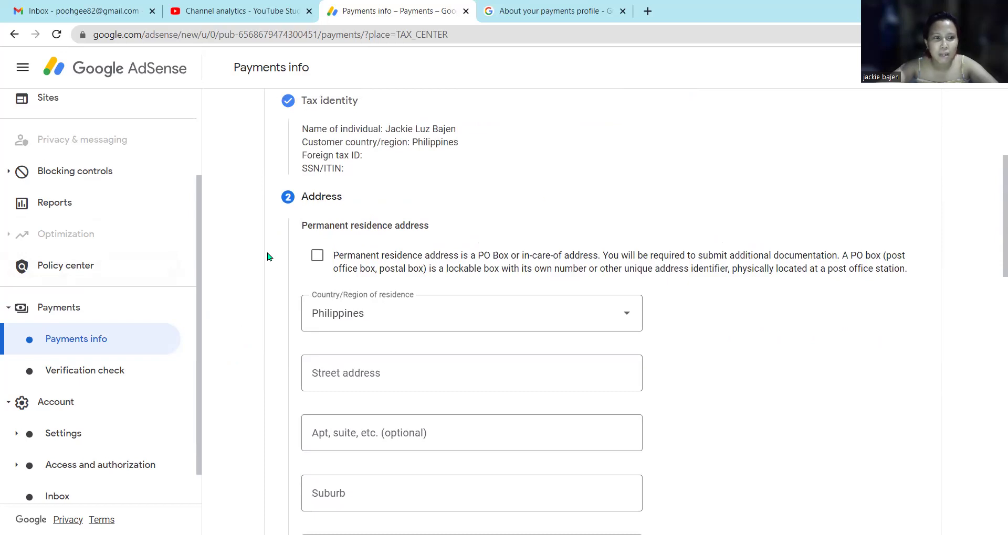
{"action": "scroll", "coordinate": [269, 257], "scroll_direction": "up", "scroll_amount": 1}
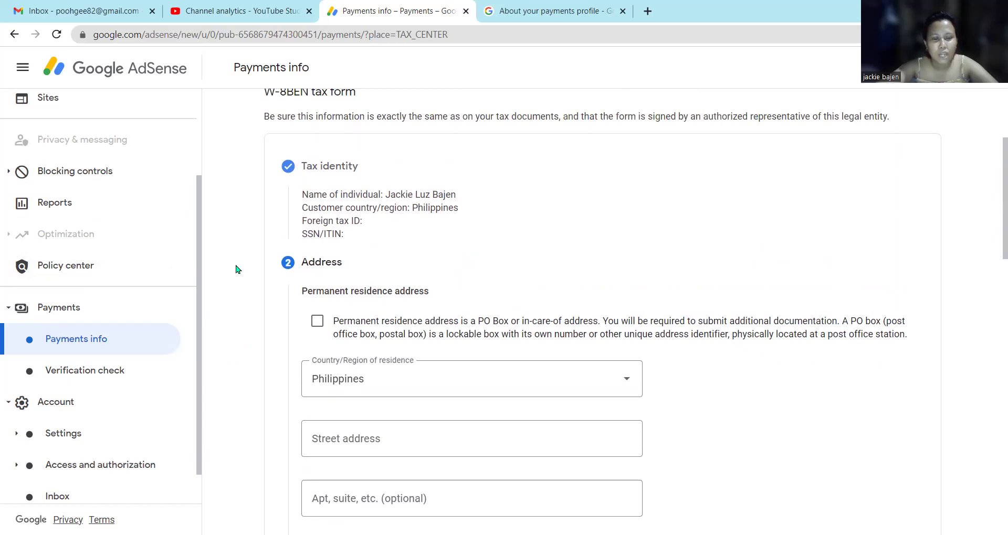
{"action": "scroll", "coordinate": [236, 270], "scroll_direction": "down", "scroll_amount": 1}
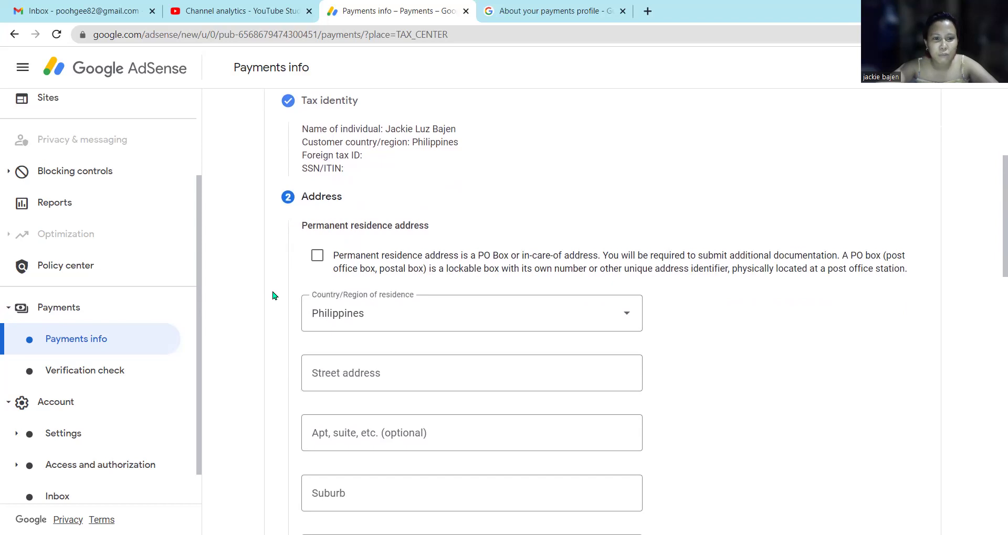
{"action": "scroll", "coordinate": [272, 296], "scroll_direction": "down", "scroll_amount": 2}
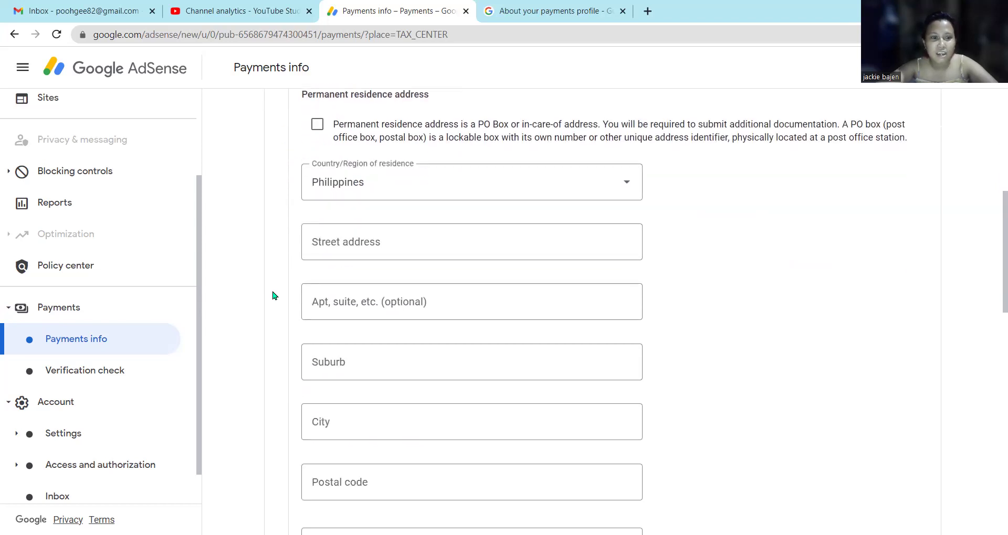
{"action": "scroll", "coordinate": [272, 296], "scroll_direction": "up", "scroll_amount": 1}
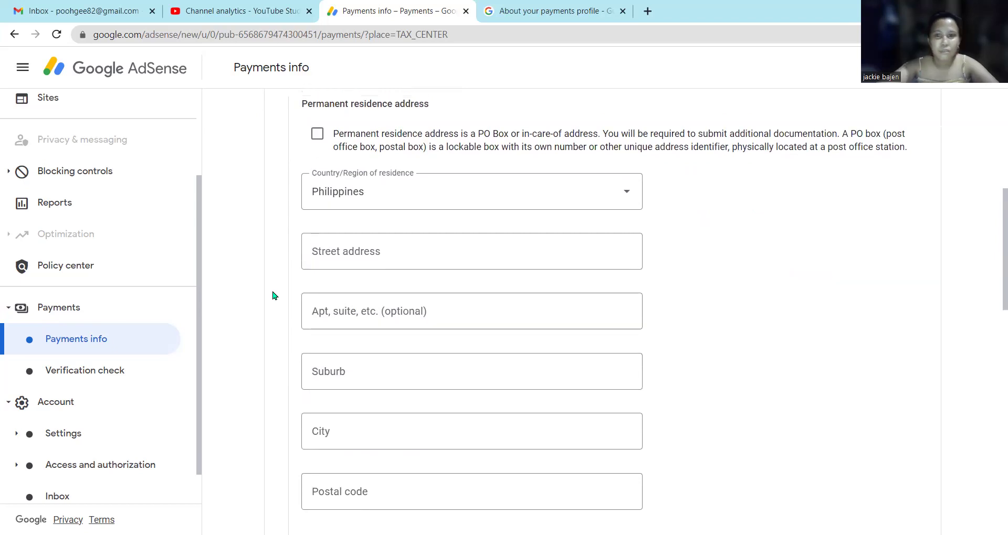
{"action": "scroll", "coordinate": [272, 295], "scroll_direction": "up", "scroll_amount": 1}
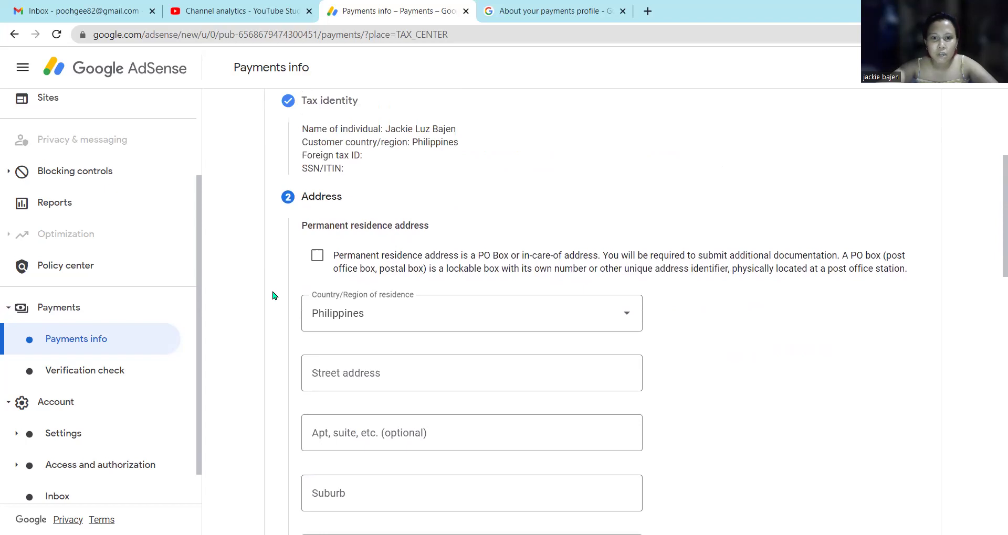
{"action": "scroll", "coordinate": [273, 296], "scroll_direction": "up", "scroll_amount": 2}
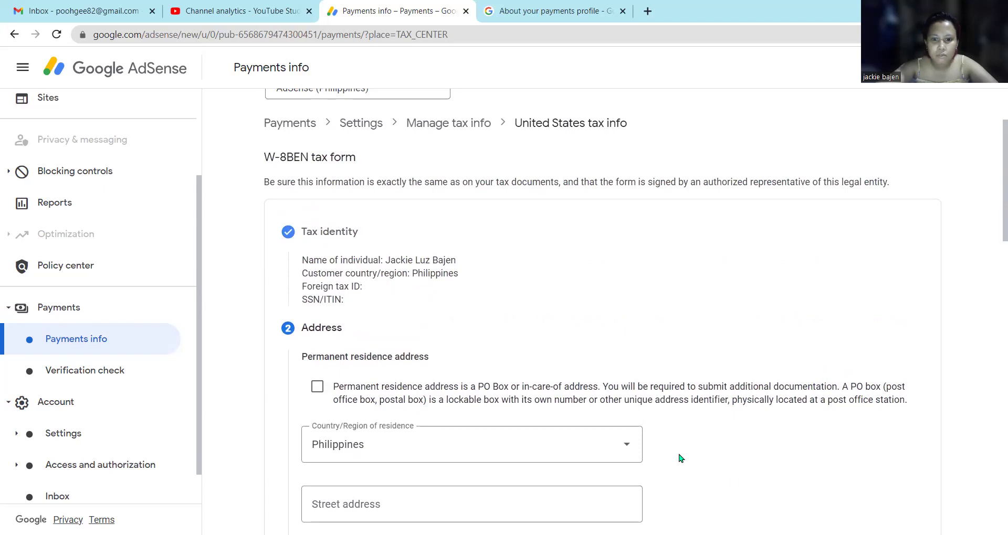
{"action": "scroll", "coordinate": [681, 458], "scroll_direction": "down", "scroll_amount": 2}
{"action": "left_click", "coordinate": [563, 381]}
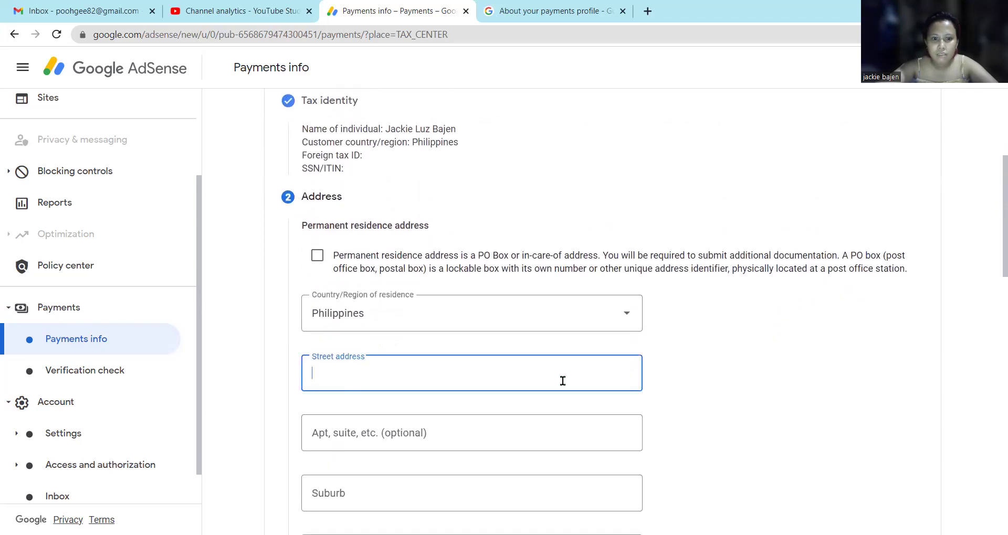
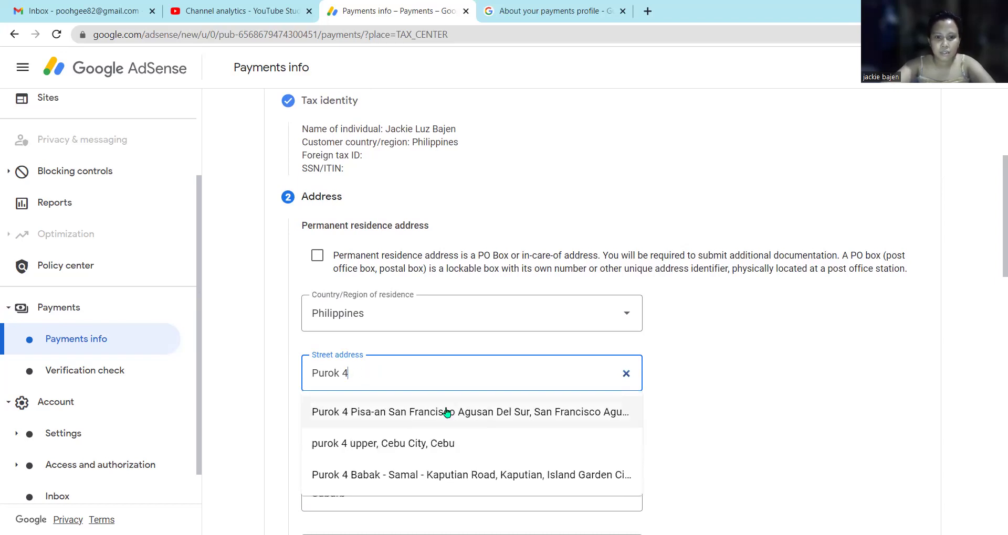
{"action": "left_click", "coordinate": [449, 414]}
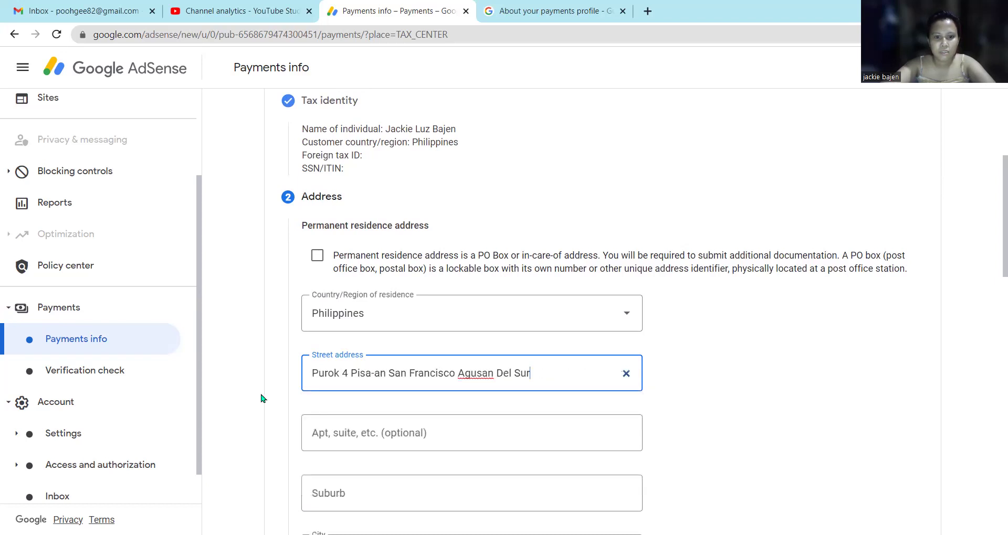
Check the autofilled city San Francisco Agusan Del Sur, postal code 8501 and province Agusan del Sur.
{"action": "scroll", "coordinate": [263, 399], "scroll_direction": "down", "scroll_amount": 4}
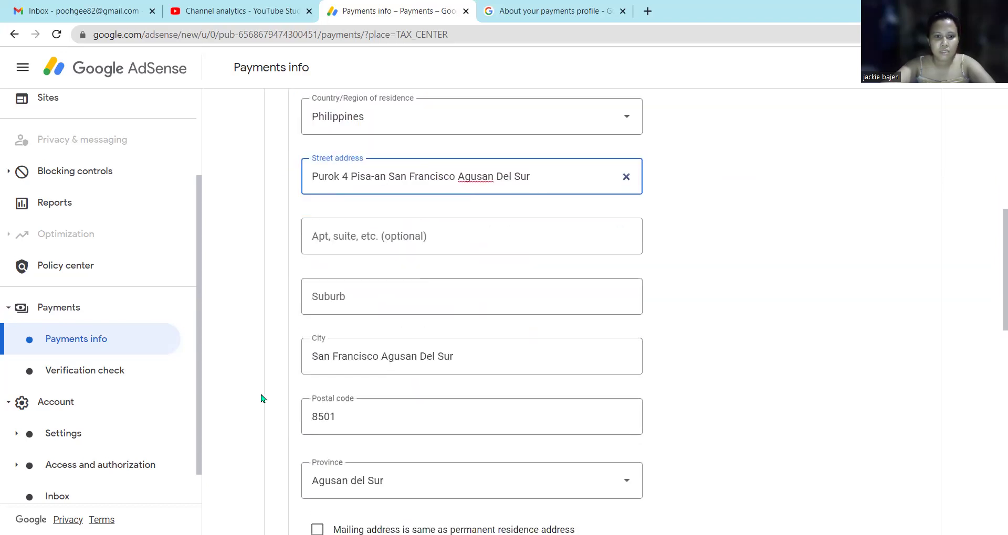
{"action": "scroll", "coordinate": [261, 387], "scroll_direction": "down", "scroll_amount": 1}
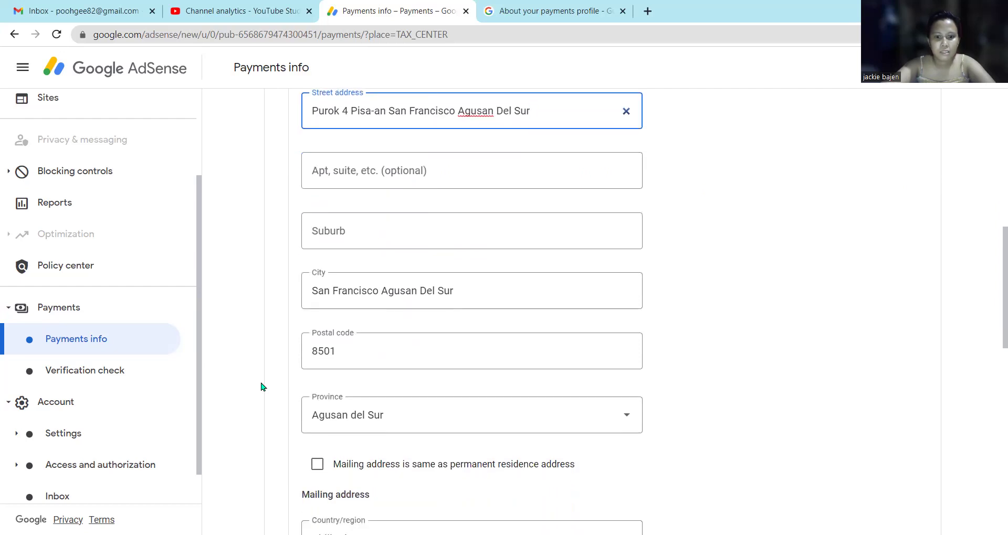
{"action": "scroll", "coordinate": [261, 387], "scroll_direction": "down", "scroll_amount": 1}
{"action": "scroll", "coordinate": [261, 387], "scroll_direction": "up", "scroll_amount": 4}
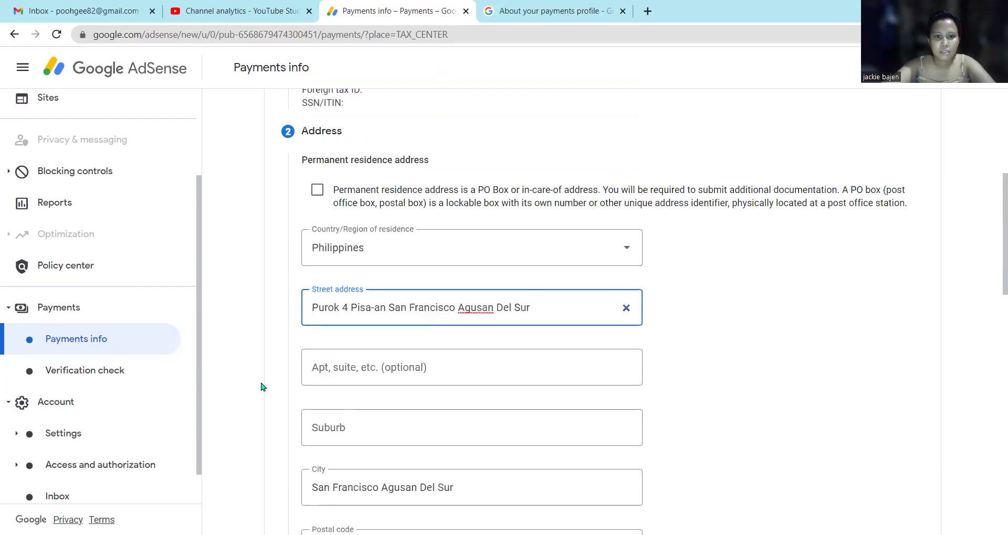
{"action": "scroll", "coordinate": [262, 387], "scroll_direction": "down", "scroll_amount": 1}
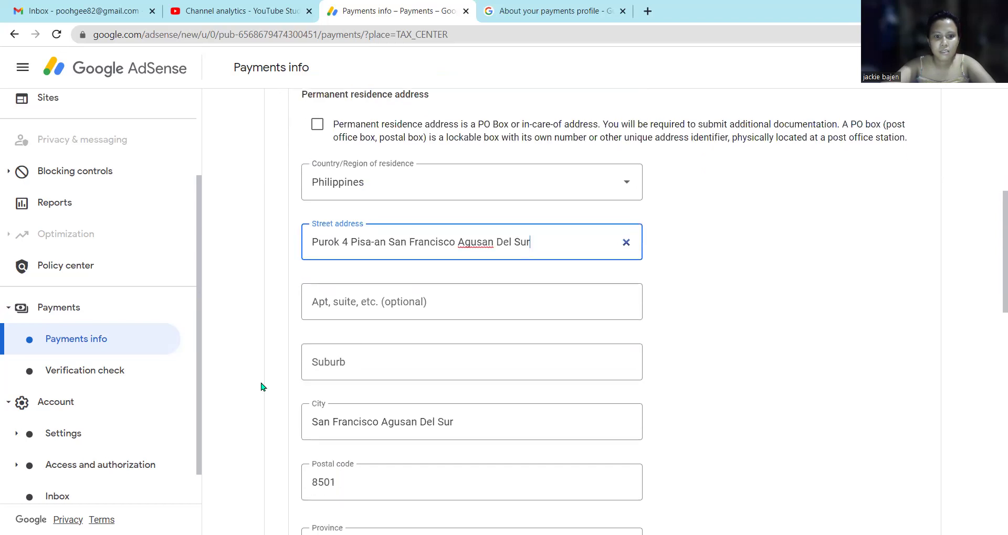
{"action": "scroll", "coordinate": [261, 388], "scroll_direction": "down", "scroll_amount": 5}
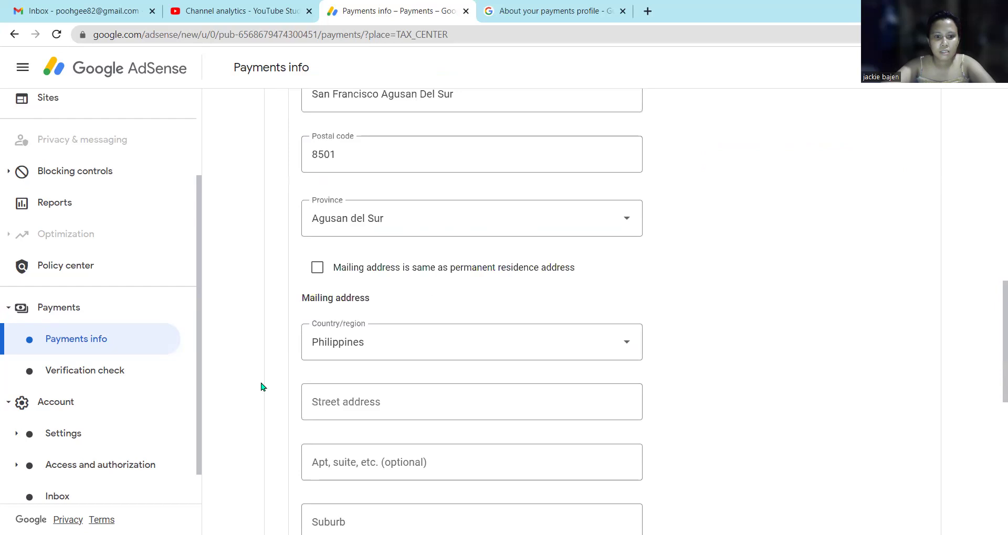
{"action": "scroll", "coordinate": [262, 388], "scroll_direction": "down", "scroll_amount": 1}
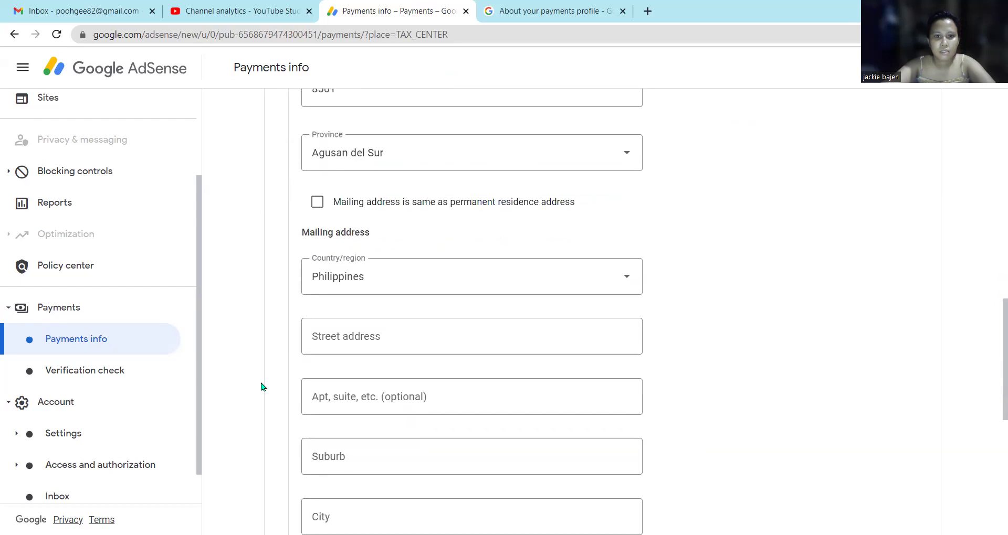
{"action": "scroll", "coordinate": [254, 323], "scroll_direction": "down", "scroll_amount": 4}
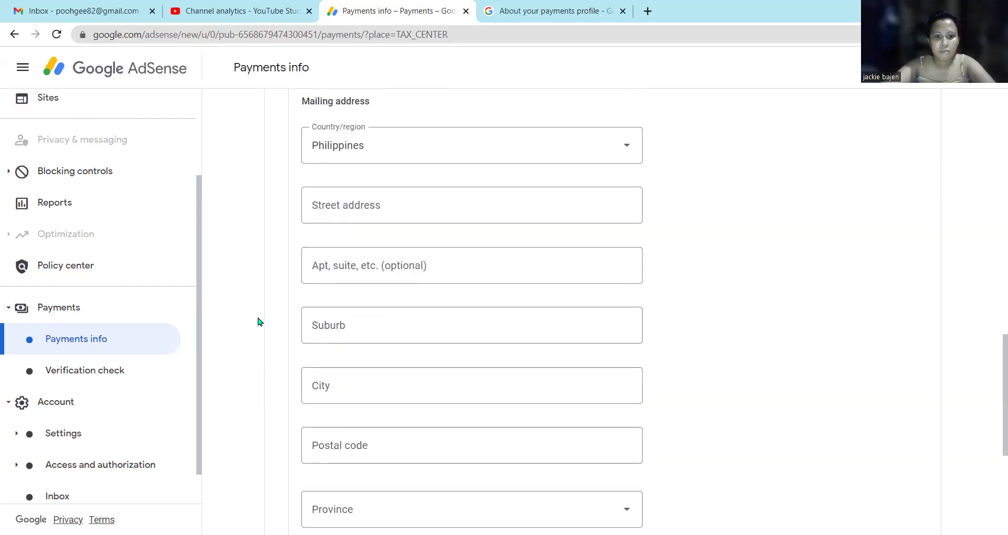
{"action": "scroll", "coordinate": [258, 322], "scroll_direction": "down", "scroll_amount": 1}
{"action": "scroll", "coordinate": [259, 322], "scroll_direction": "up", "scroll_amount": 1}
{"action": "key", "text": "Down"}
{"action": "key", "text": "Return"}
{"action": "scroll", "coordinate": [258, 322], "scroll_direction": "up", "scroll_amount": 1}
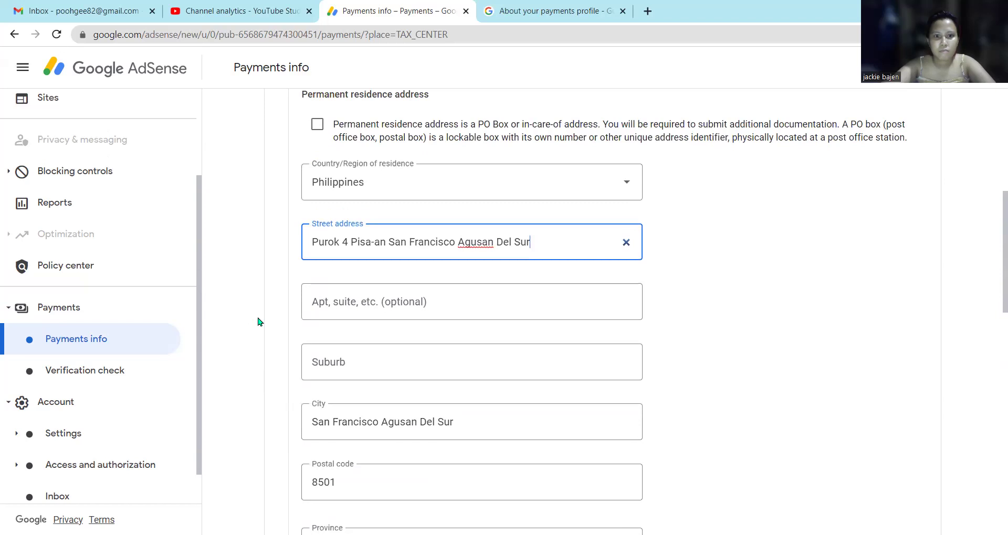
{"action": "scroll", "coordinate": [258, 322], "scroll_direction": "down", "scroll_amount": 3}
{"action": "scroll", "coordinate": [258, 322], "scroll_direction": "down", "scroll_amount": 3}
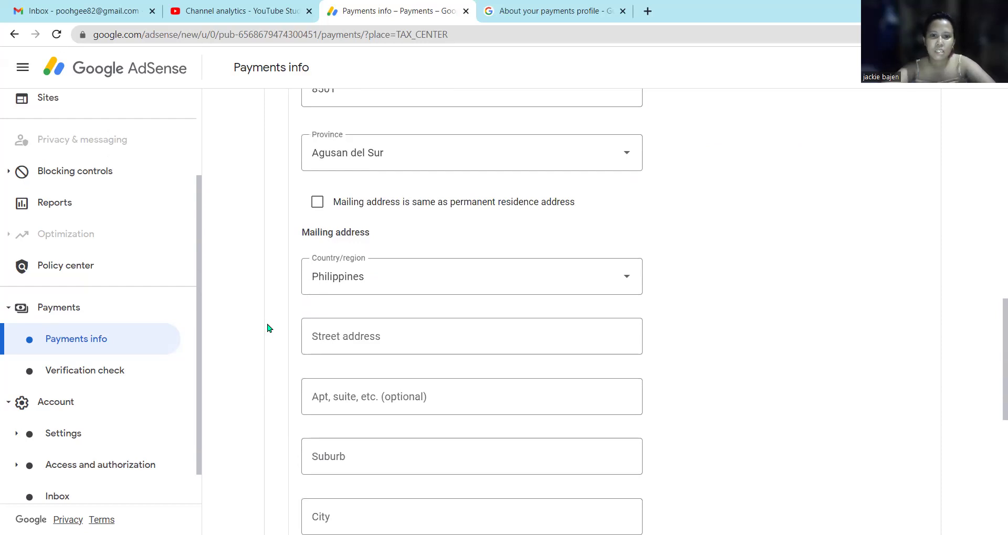
{"action": "scroll", "coordinate": [307, 286], "scroll_direction": "up", "scroll_amount": 6}
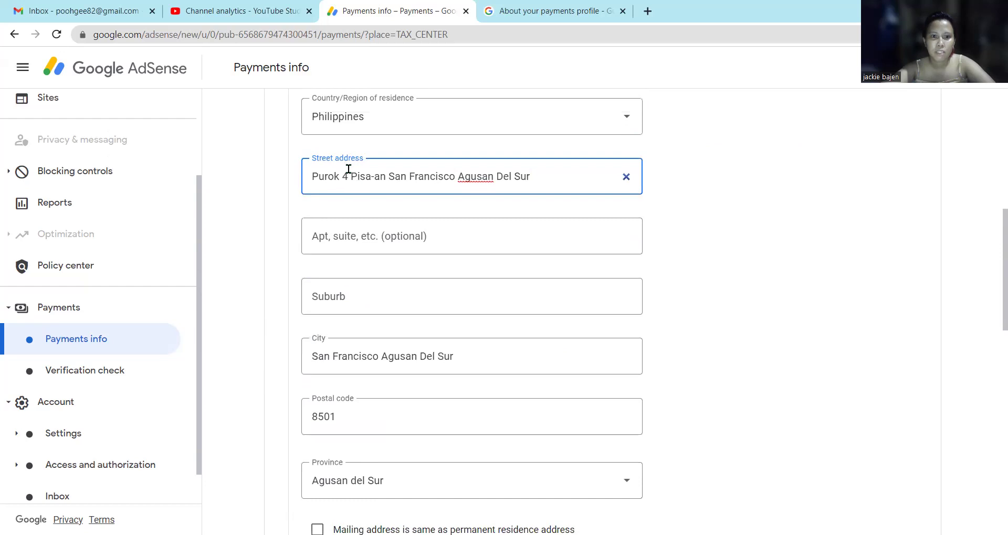
{"action": "left_click", "coordinate": [348, 180]}
{"action": "type", "text": ","}
{"action": "left_click", "coordinate": [388, 176]}
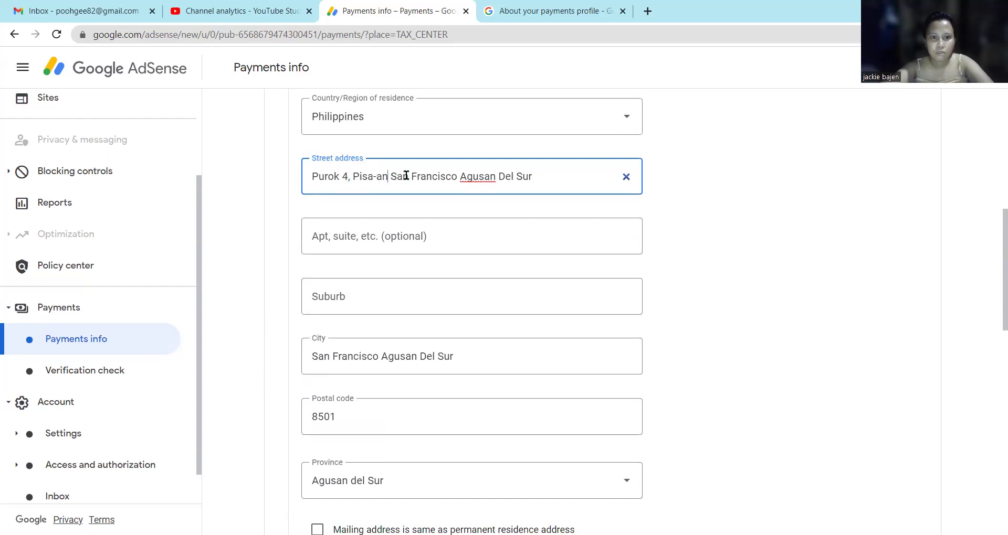
{"action": "type", "text": ","}
{"action": "left_click", "coordinate": [459, 177]}
{"action": "type", "text": ","}
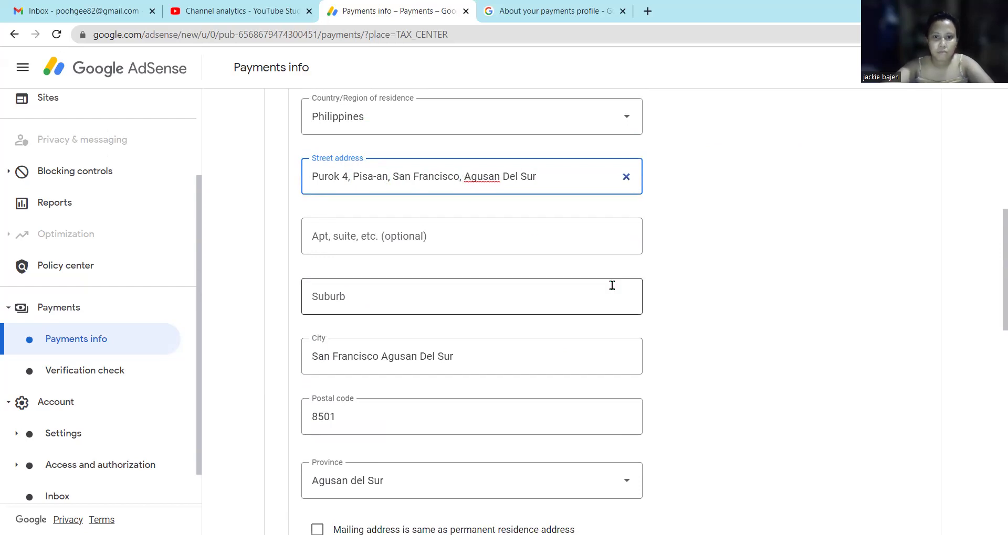
Mark the mailing address as the same as the permanent residence address.
{"action": "scroll", "coordinate": [543, 252], "scroll_direction": "down", "scroll_amount": 3}
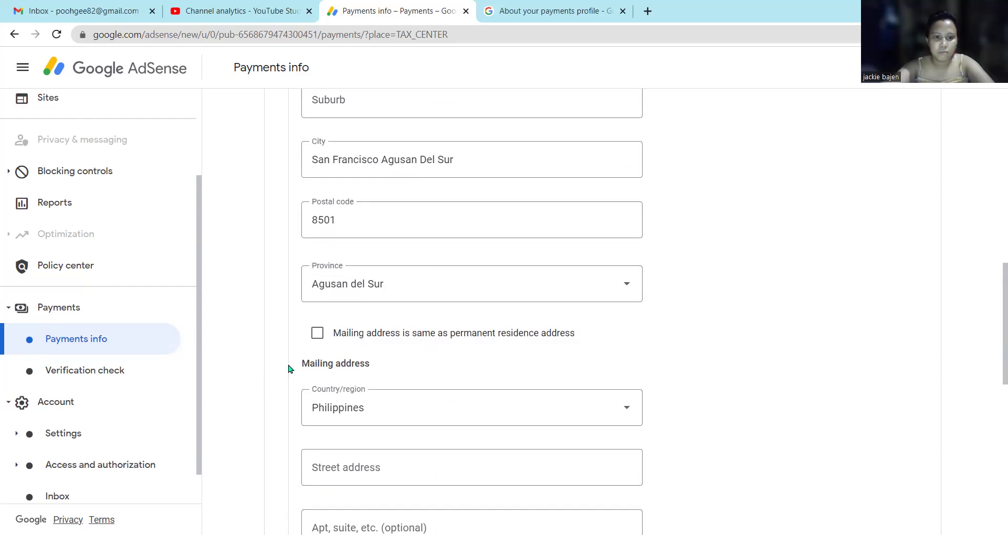
{"action": "scroll", "coordinate": [299, 367], "scroll_direction": "down", "scroll_amount": 1}
{"action": "left_click", "coordinate": [314, 270]}
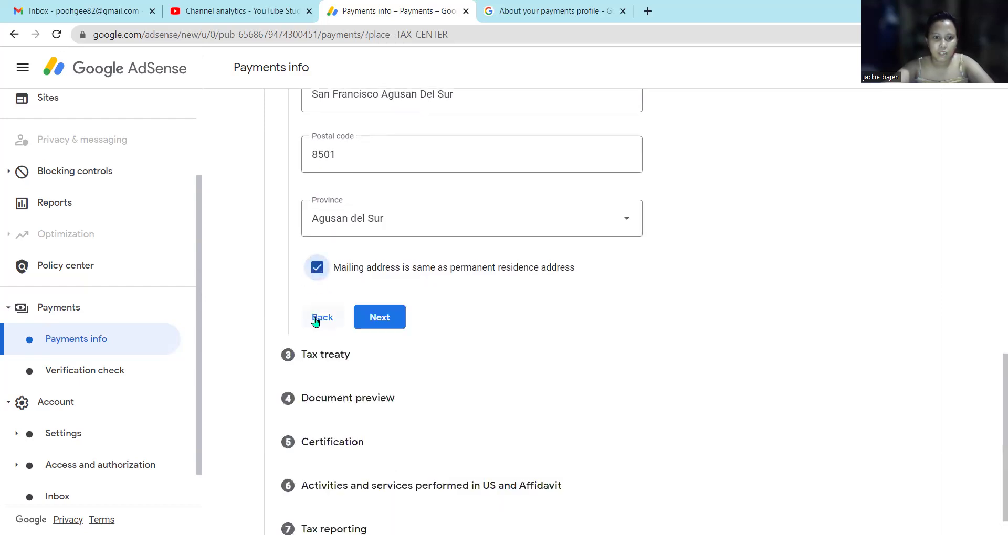
{"action": "scroll", "coordinate": [457, 306], "scroll_direction": "down", "scroll_amount": 1}
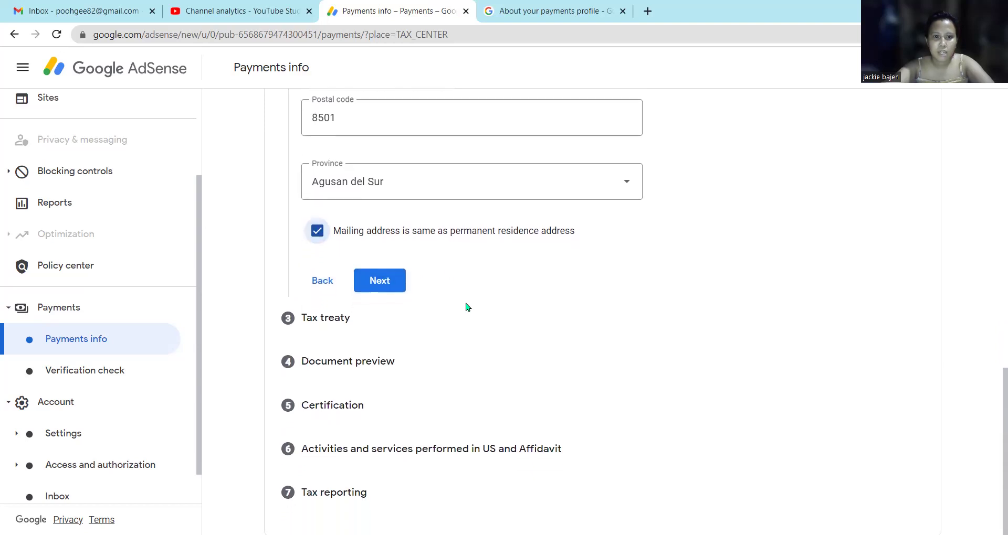
Move on to the tax treaty step and claim treaty residence in Philippines.
{"action": "left_click", "coordinate": [388, 288]}
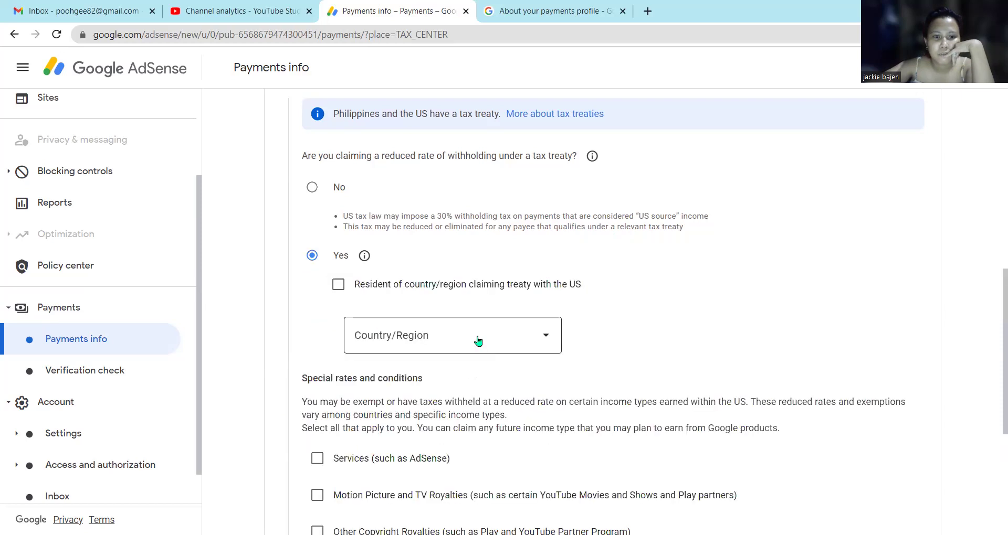
{"action": "left_click", "coordinate": [344, 288]}
{"action": "left_click", "coordinate": [540, 337]}
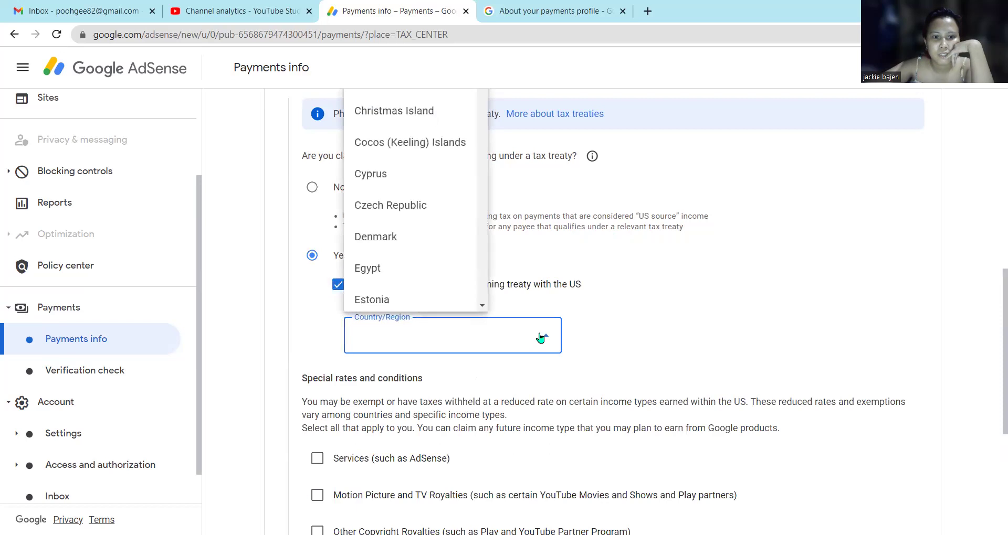
{"action": "scroll", "coordinate": [416, 263], "scroll_direction": "up", "scroll_amount": 5}
{"action": "scroll", "coordinate": [416, 285], "scroll_direction": "down", "scroll_amount": 20}
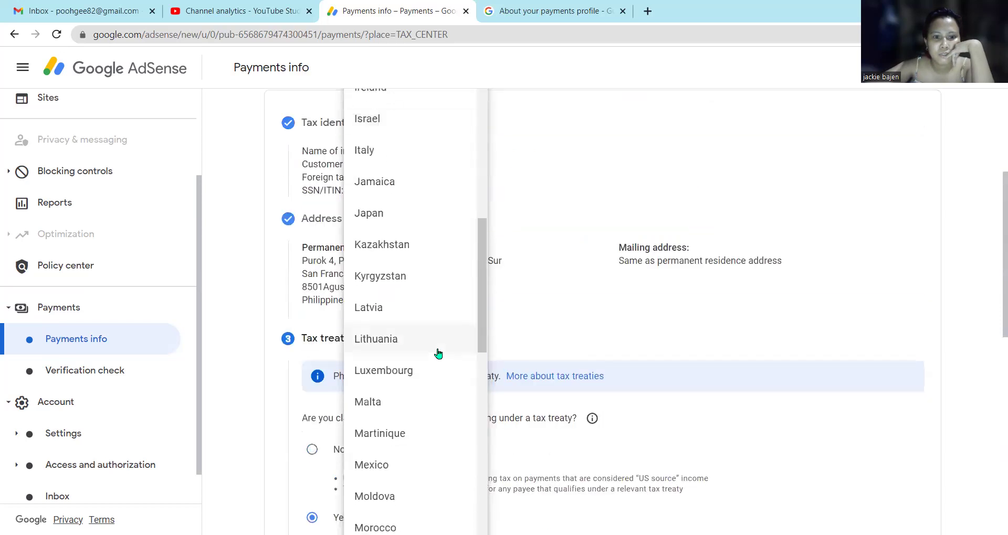
{"action": "scroll", "coordinate": [420, 403], "scroll_direction": "down", "scroll_amount": 3}
{"action": "scroll", "coordinate": [419, 405], "scroll_direction": "up", "scroll_amount": 8}
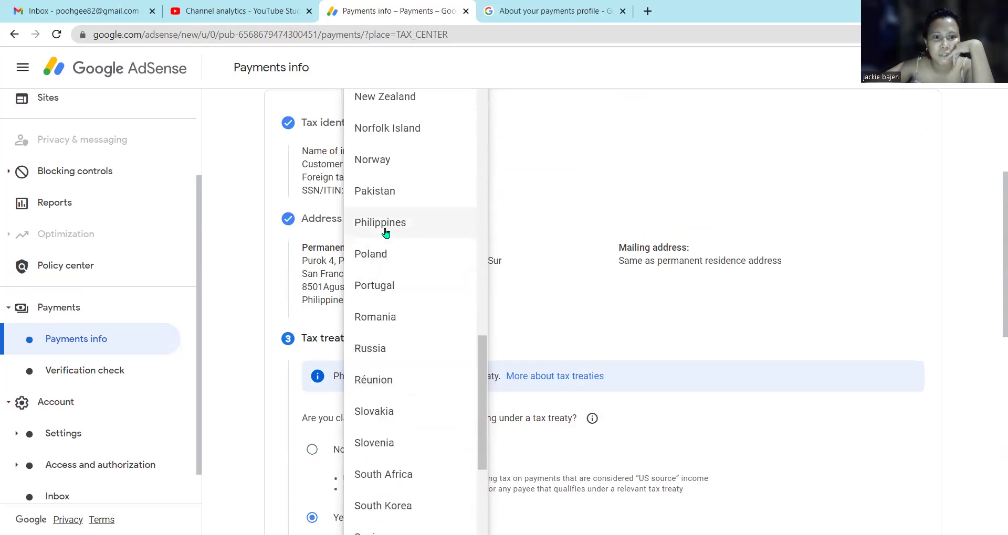
{"action": "left_click", "coordinate": [383, 224]}
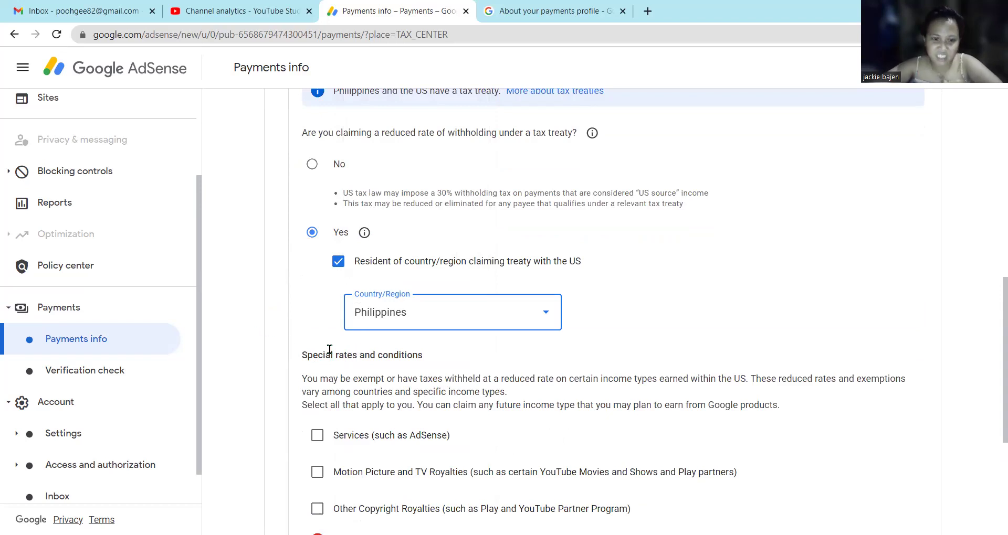
{"action": "scroll", "coordinate": [317, 300], "scroll_direction": "down", "scroll_amount": 1}
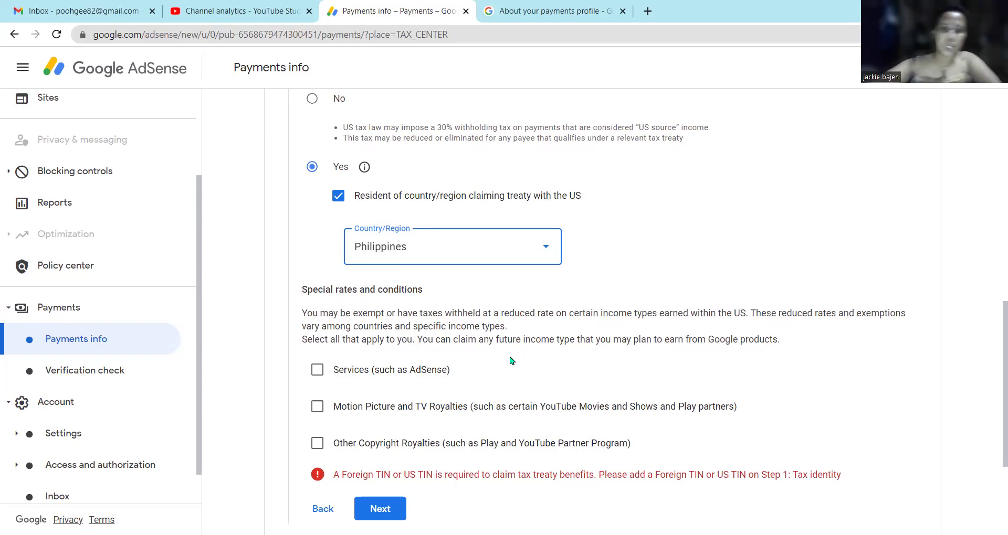
Claim Services income under Article 8 paragraph 1 at the 0% reduced rate, confirming the treaty reason.
{"action": "scroll", "coordinate": [511, 360], "scroll_direction": "down", "scroll_amount": 1}
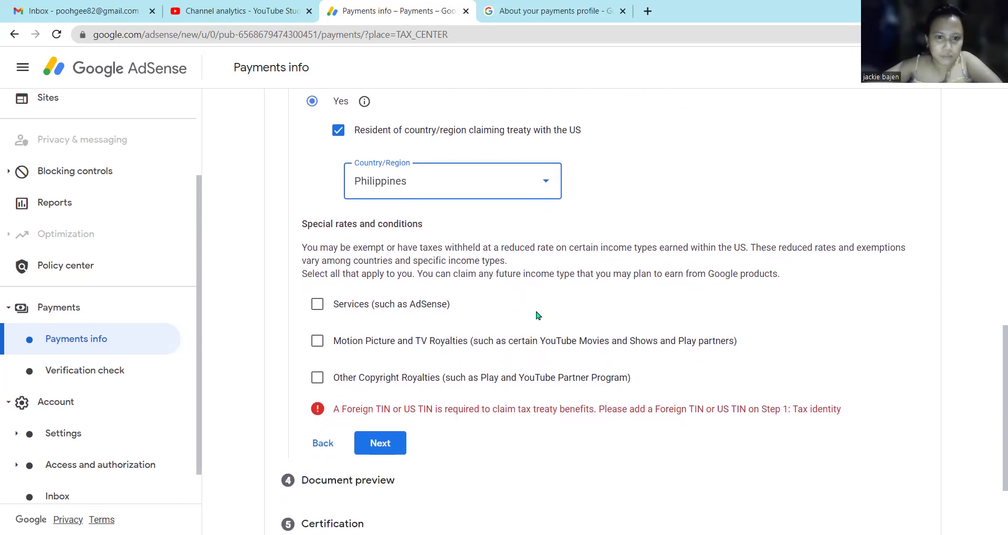
{"action": "left_click", "coordinate": [317, 304]}
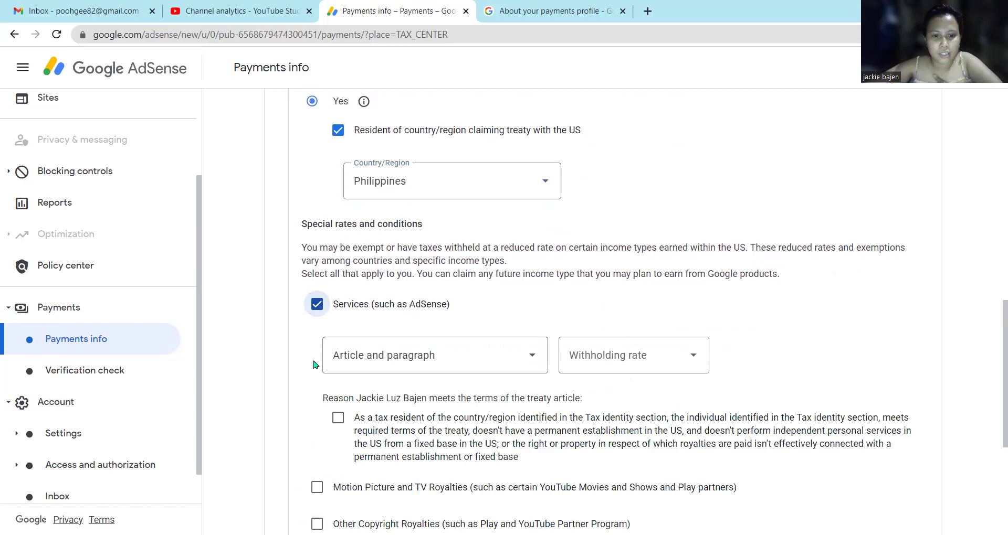
{"action": "scroll", "coordinate": [291, 344], "scroll_direction": "down", "scroll_amount": 1}
{"action": "left_click", "coordinate": [530, 296]}
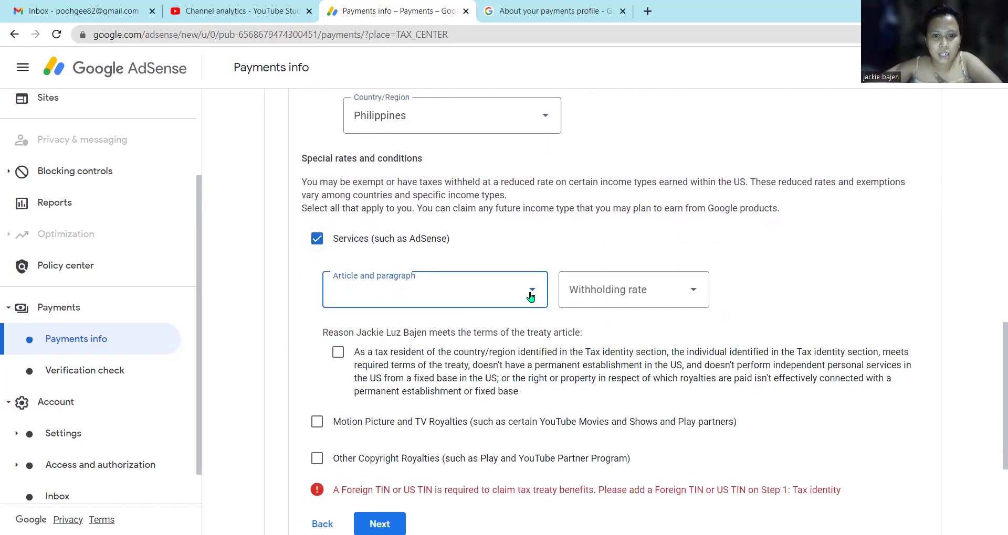
{"action": "left_click", "coordinate": [529, 297]}
{"action": "left_click", "coordinate": [527, 297]}
{"action": "left_click", "coordinate": [411, 330]}
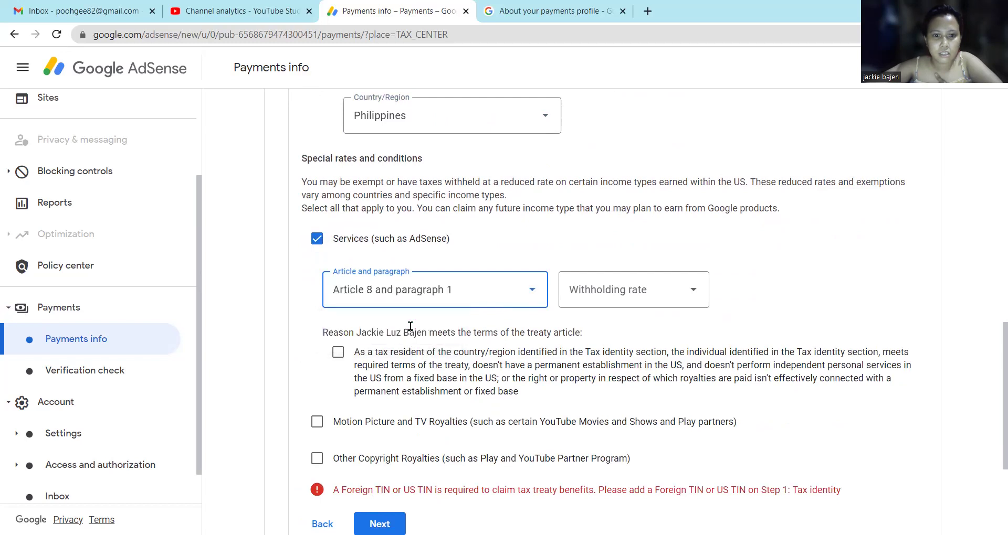
{"action": "left_click", "coordinate": [688, 294]}
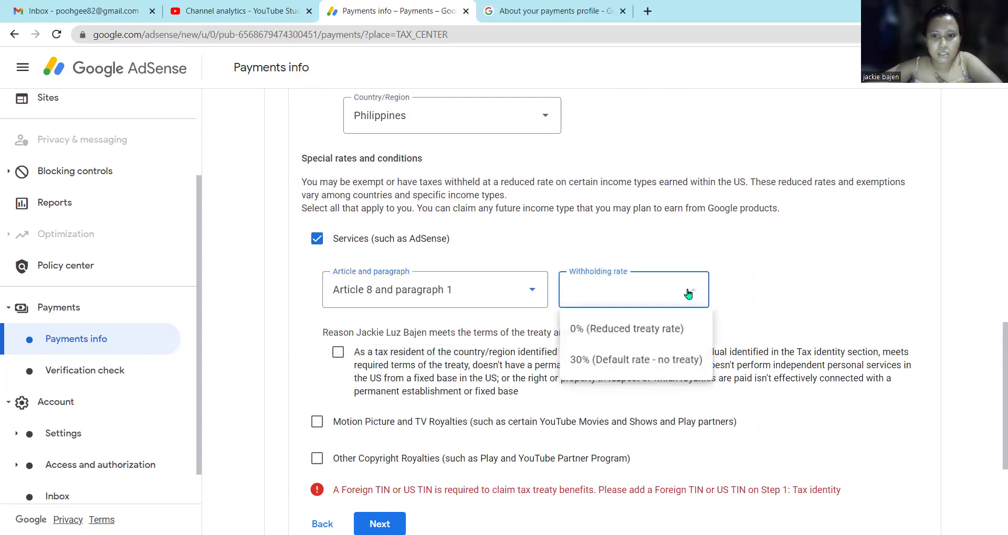
{"action": "left_click", "coordinate": [688, 332]}
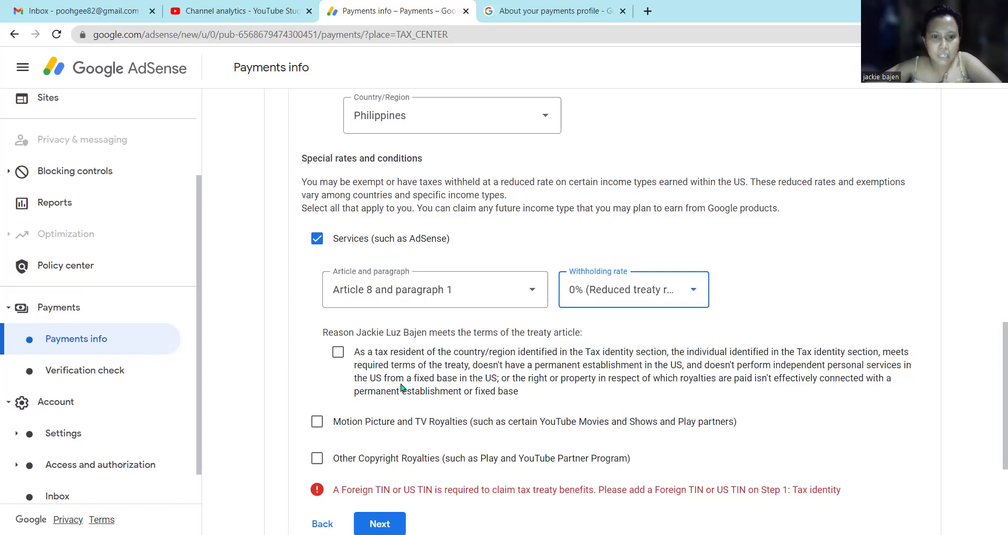
{"action": "left_click", "coordinate": [522, 290]}
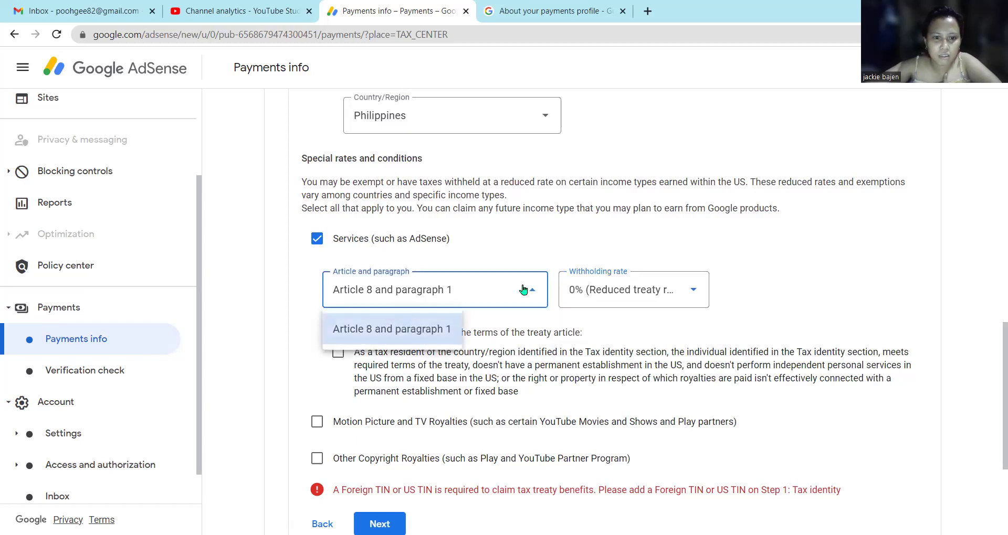
{"action": "left_click", "coordinate": [437, 329]}
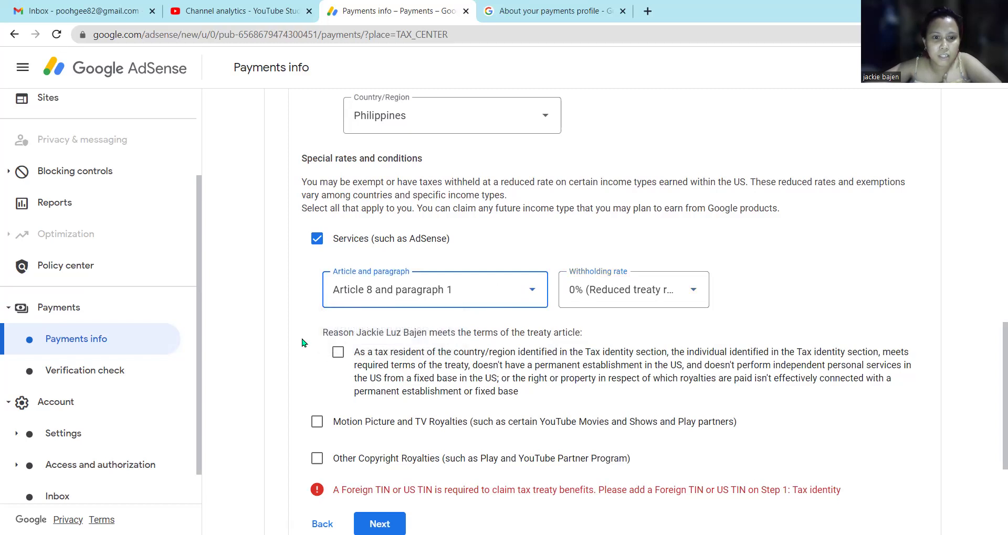
{"action": "scroll", "coordinate": [306, 326], "scroll_direction": "down", "scroll_amount": 2}
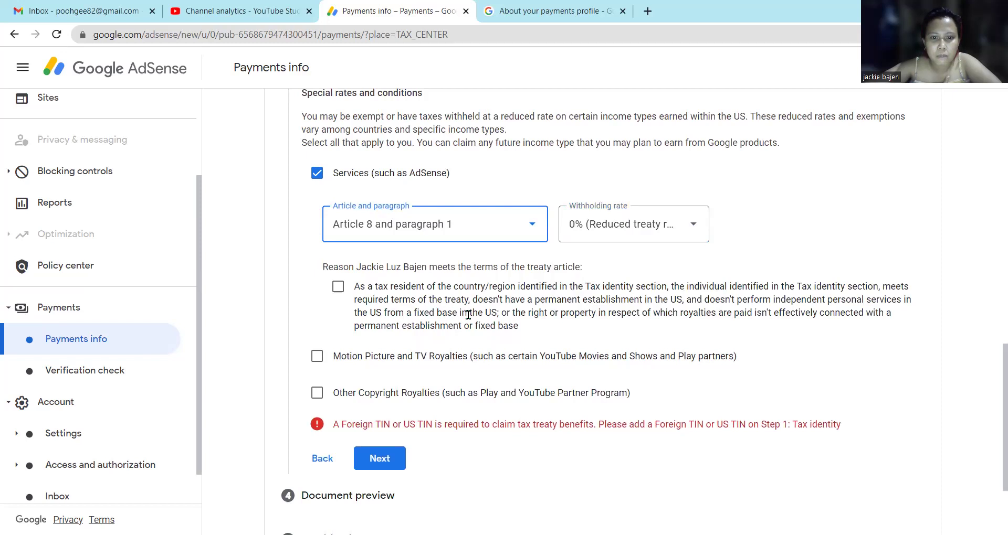
{"action": "left_click", "coordinate": [338, 286]}
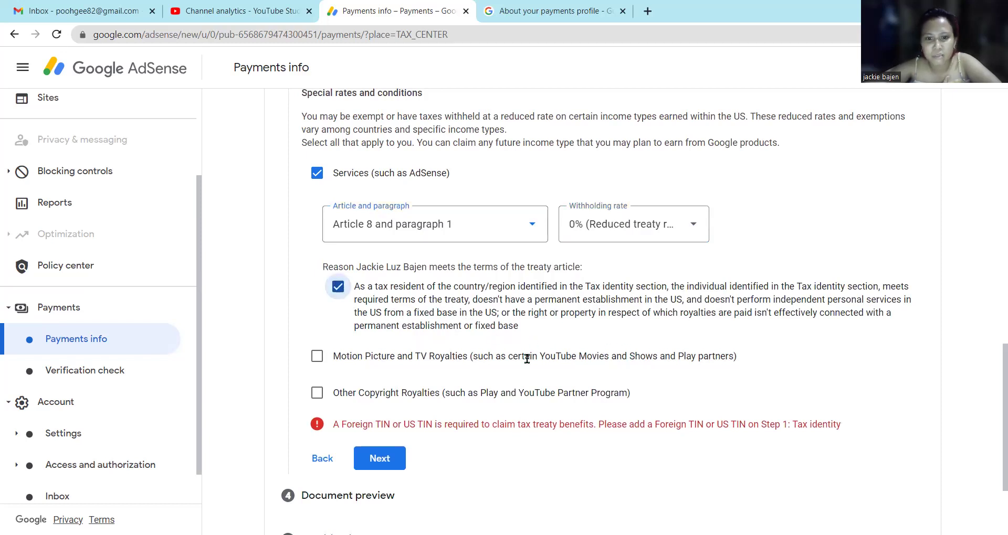
Claim Motion Picture and TV Royalties under Article 13 paragraph 2A at 15%, confirming the reason.
{"action": "left_click", "coordinate": [317, 357]}
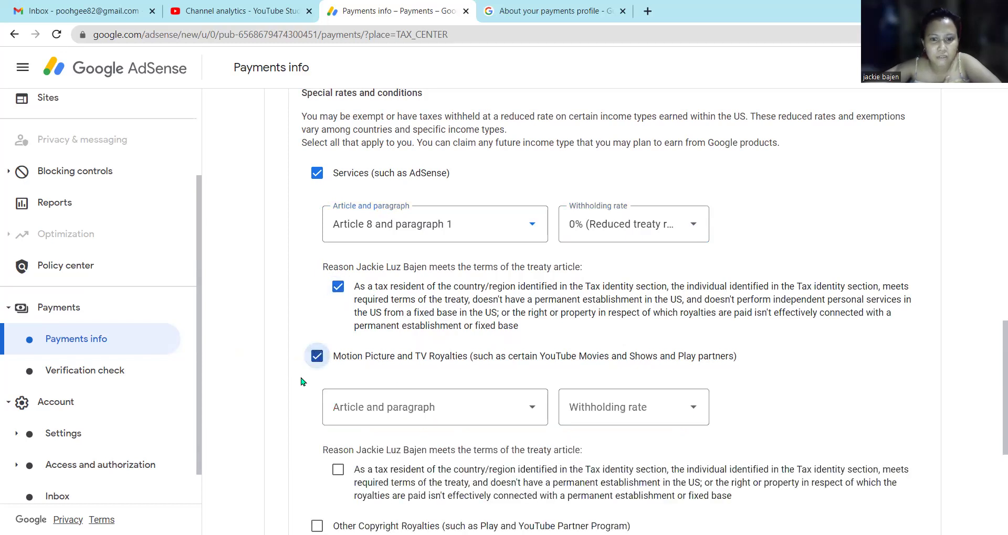
{"action": "scroll", "coordinate": [293, 380], "scroll_direction": "down", "scroll_amount": 1}
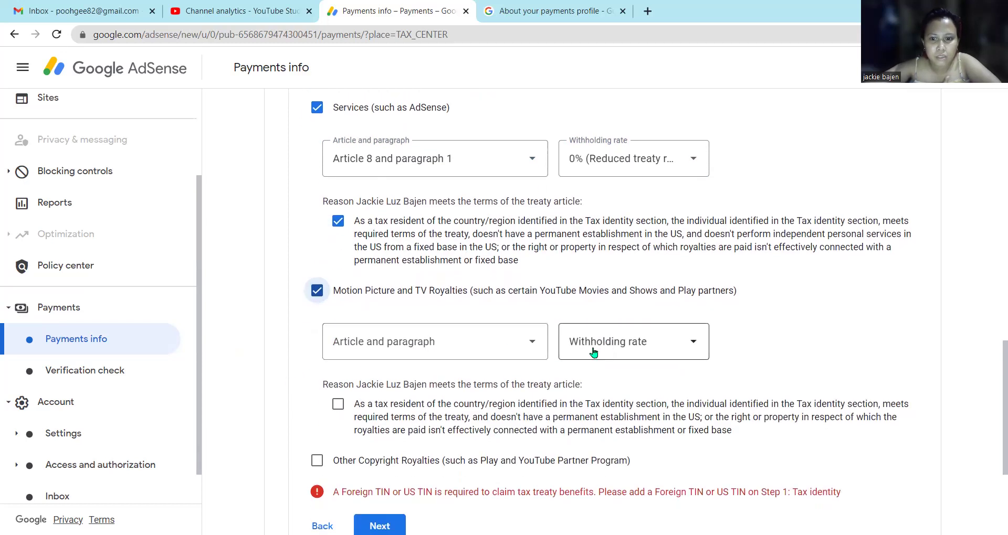
{"action": "left_click", "coordinate": [536, 350]}
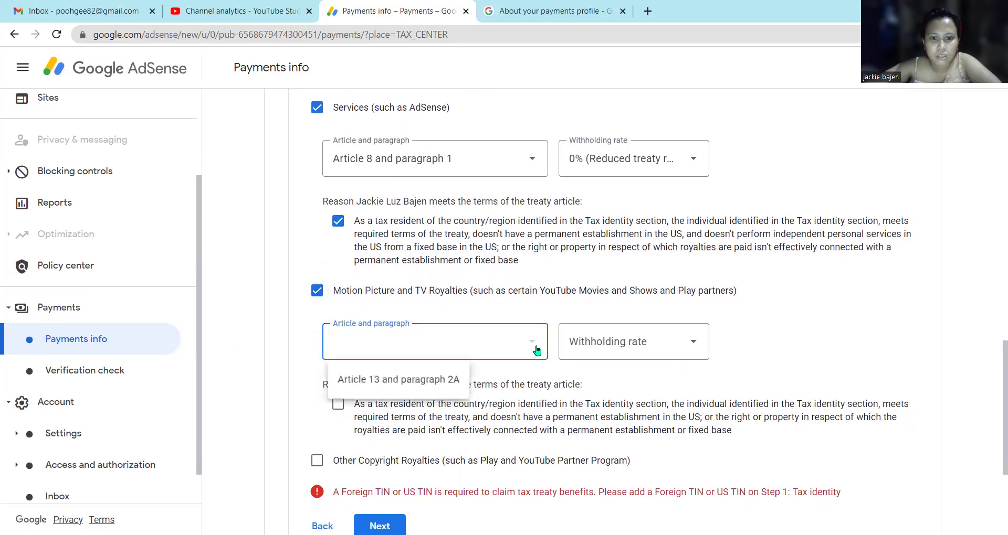
{"action": "left_click", "coordinate": [433, 382]}
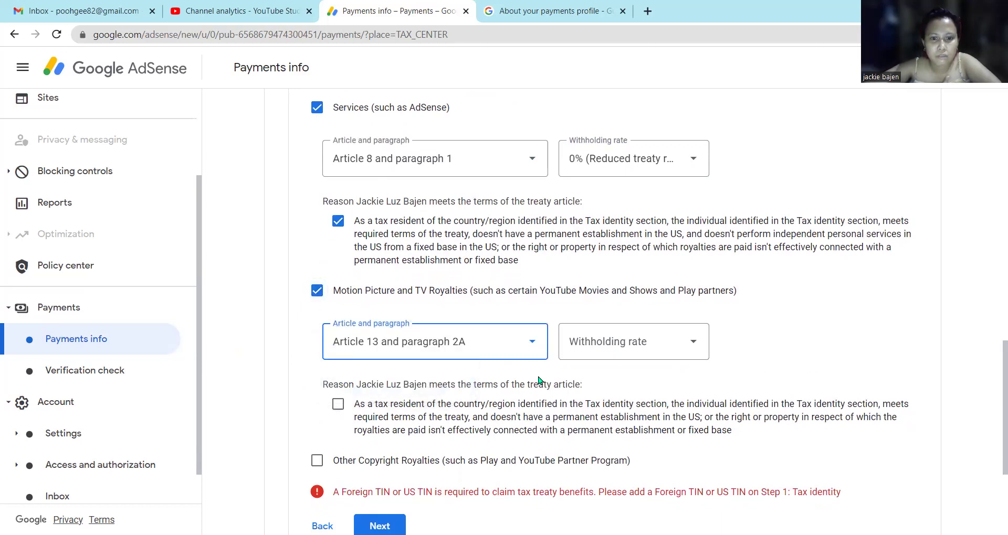
{"action": "left_click", "coordinate": [666, 351]}
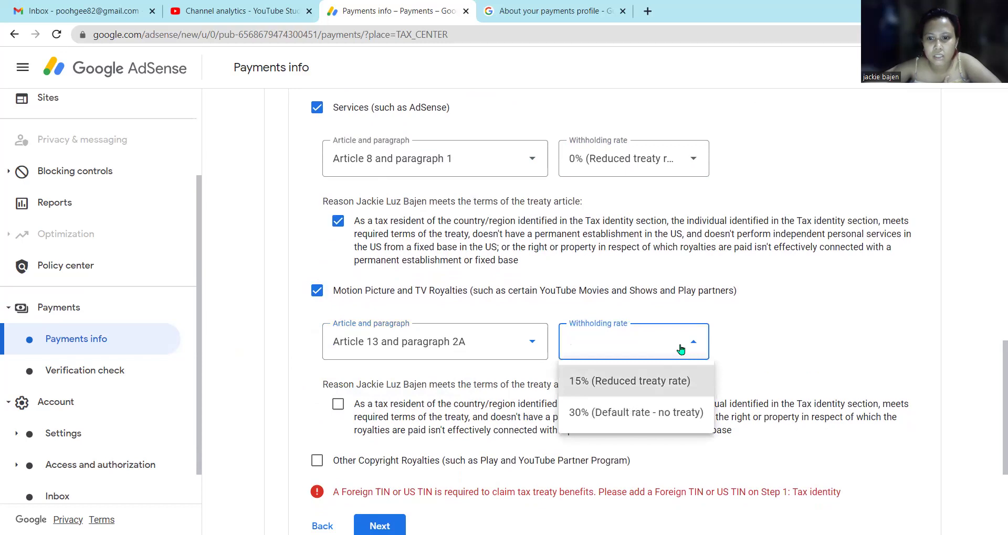
{"action": "left_click", "coordinate": [651, 383]}
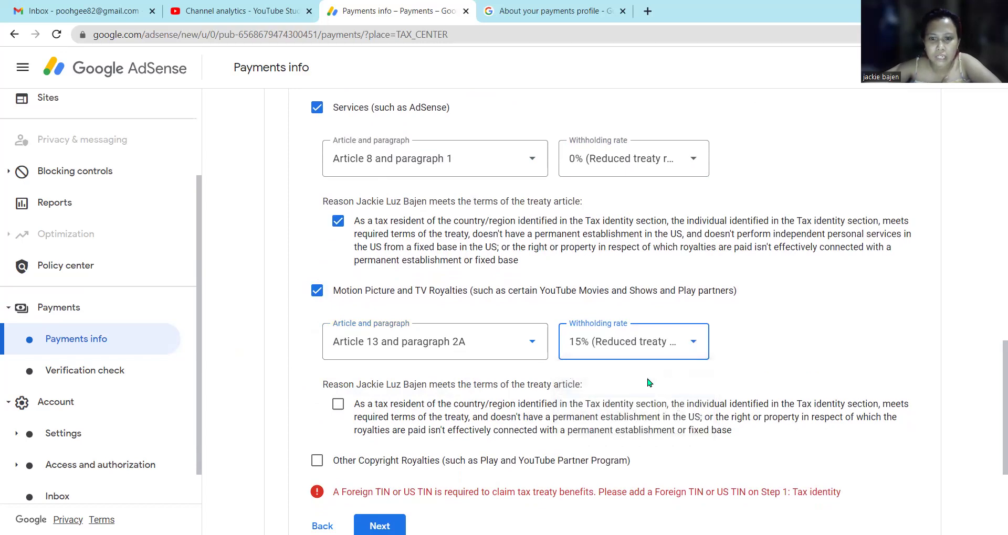
{"action": "left_click", "coordinate": [688, 341]}
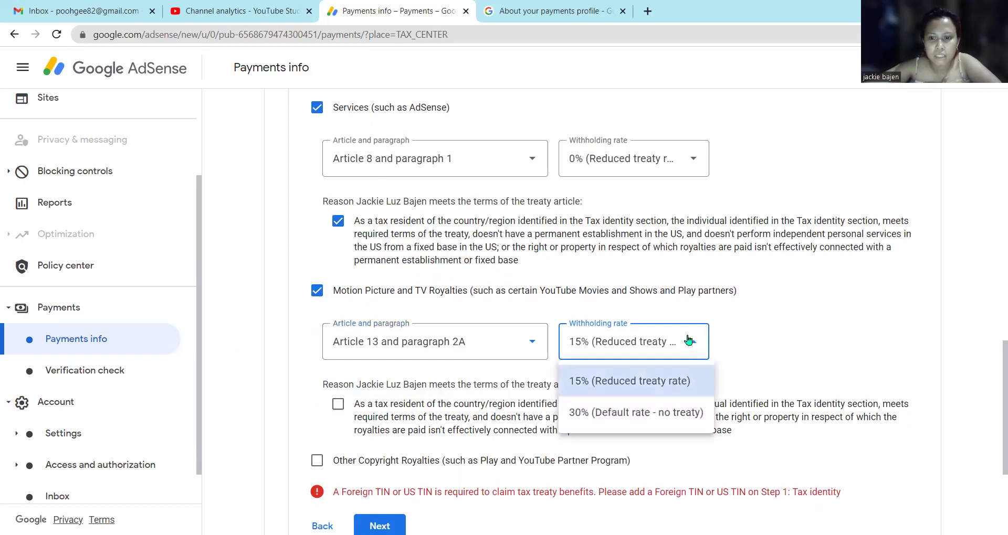
{"action": "left_click", "coordinate": [688, 340]}
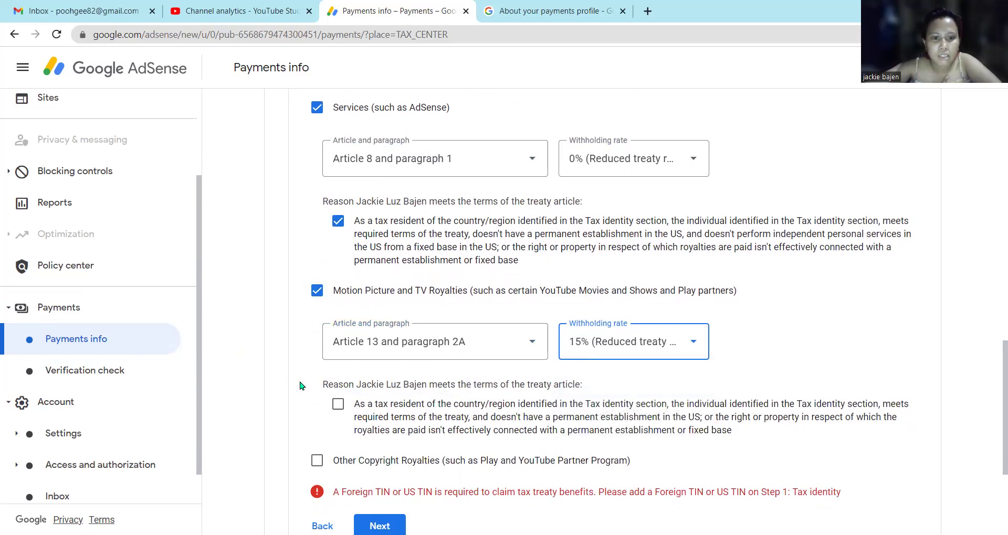
{"action": "scroll", "coordinate": [301, 386], "scroll_direction": "down", "scroll_amount": 1}
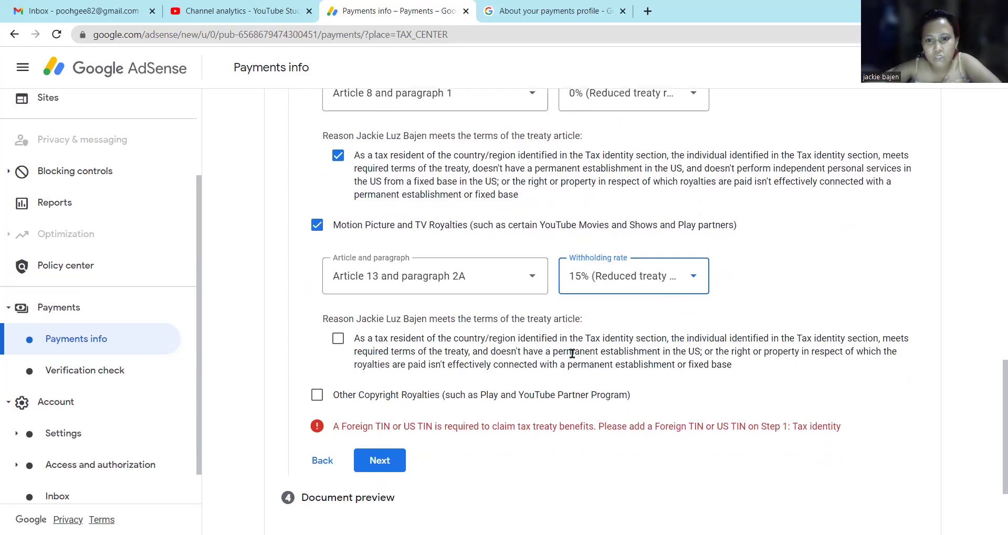
{"action": "left_click", "coordinate": [338, 341]}
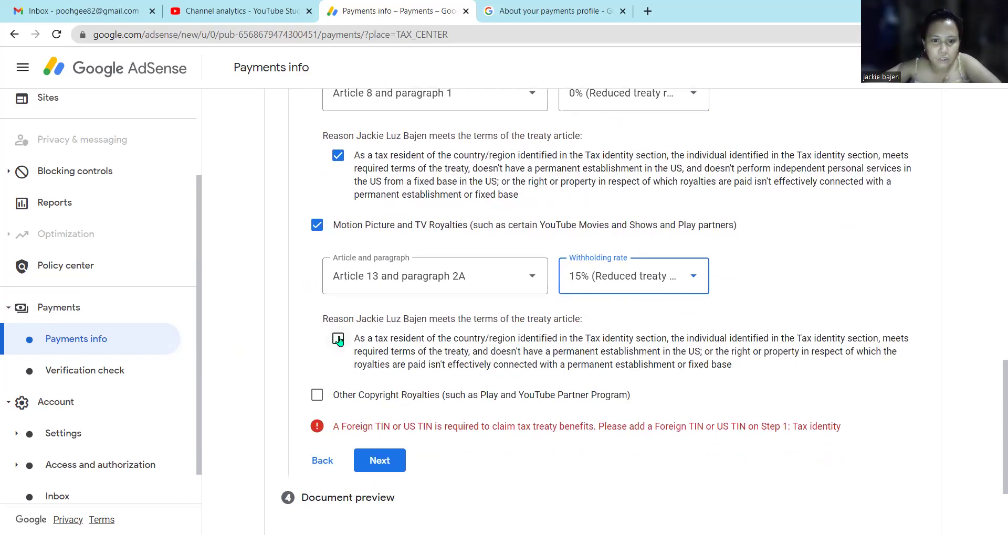
{"action": "scroll", "coordinate": [298, 347], "scroll_direction": "down", "scroll_amount": 2}
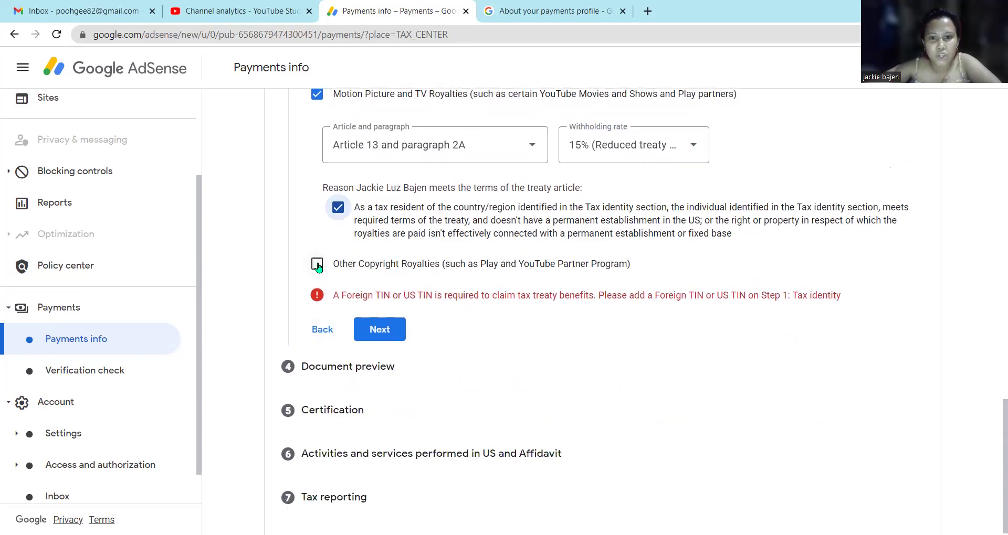
Claim Other Copyright Royalties under Article 13 paragraph 2A at 15%, ticking the treaty-terms reason.
{"action": "left_click", "coordinate": [317, 265]}
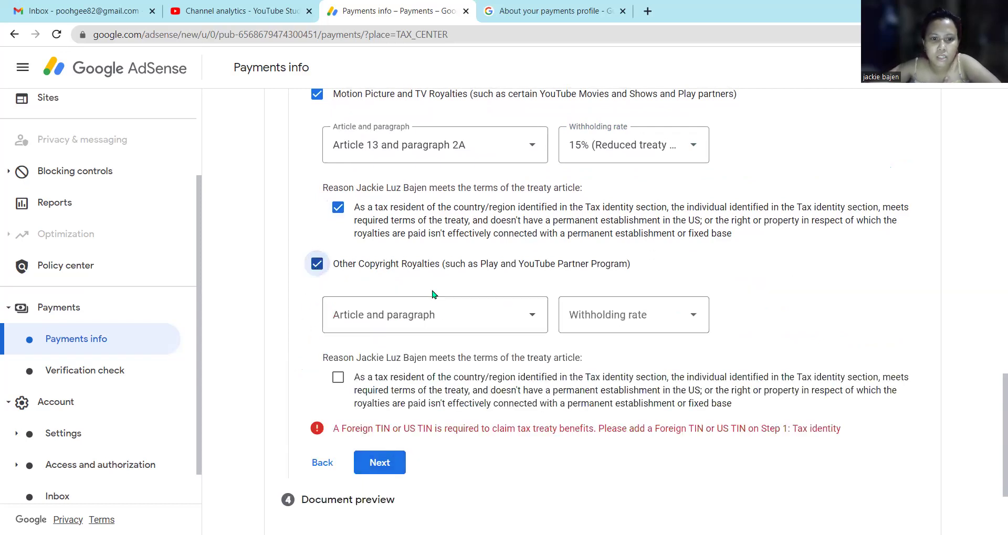
{"action": "left_click", "coordinate": [533, 323]}
{"action": "left_click", "coordinate": [452, 360]}
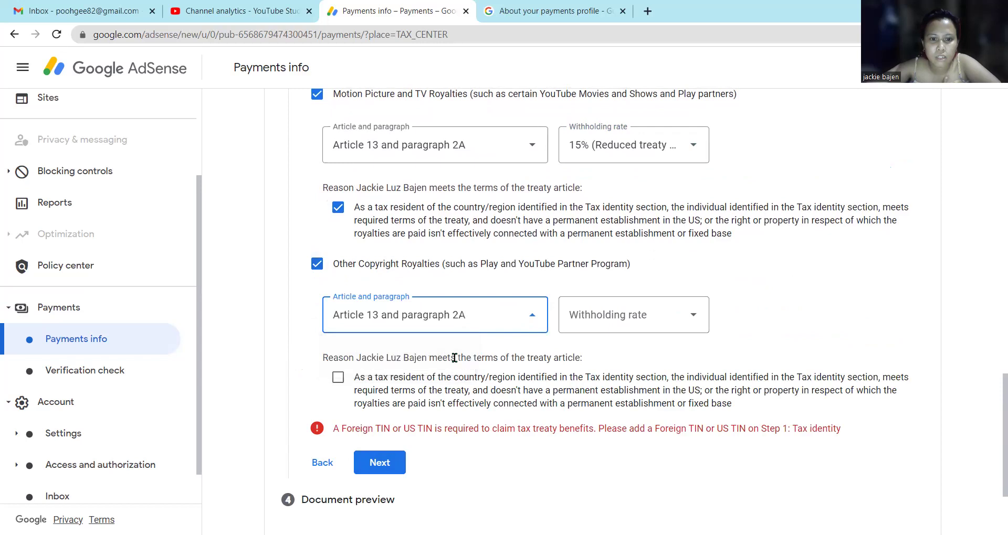
{"action": "left_click", "coordinate": [632, 325]}
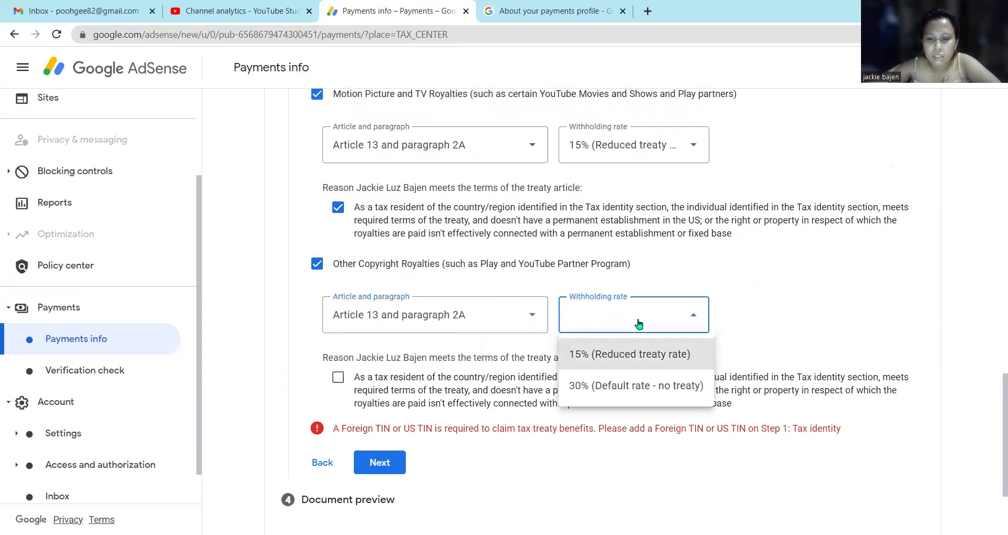
{"action": "left_click", "coordinate": [674, 362]}
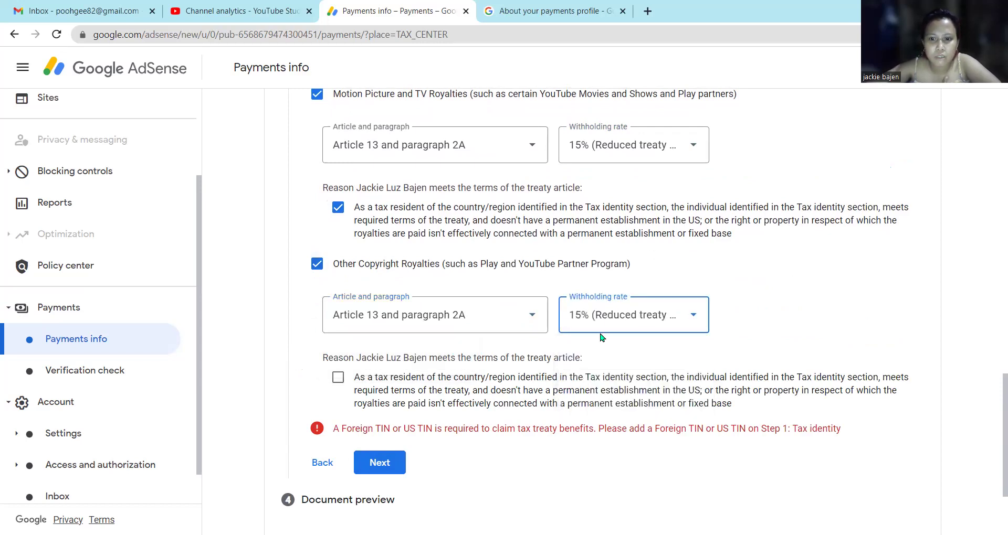
{"action": "left_click", "coordinate": [339, 378]}
{"action": "scroll", "coordinate": [300, 342], "scroll_direction": "down", "scroll_amount": 2}
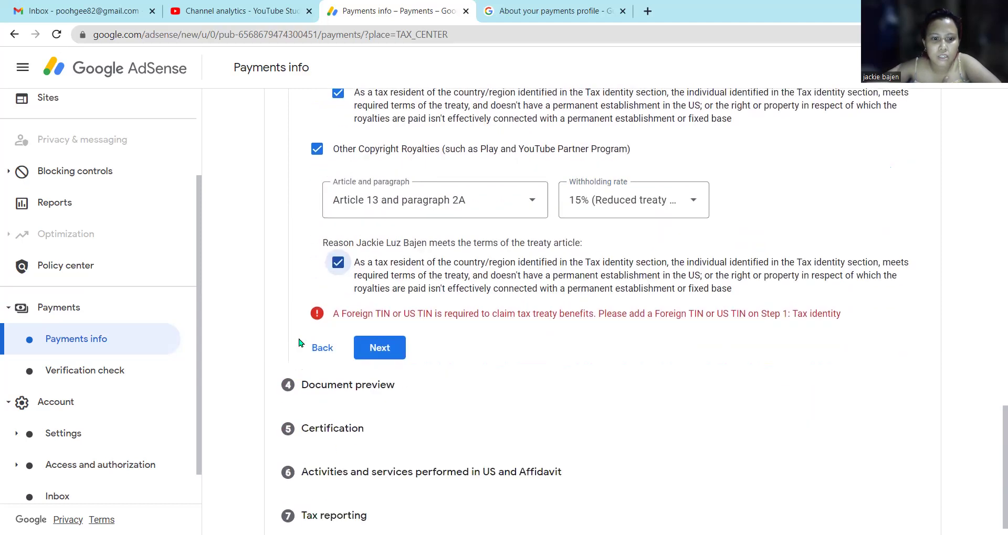
{"action": "scroll", "coordinate": [288, 310], "scroll_direction": "up", "scroll_amount": 1}
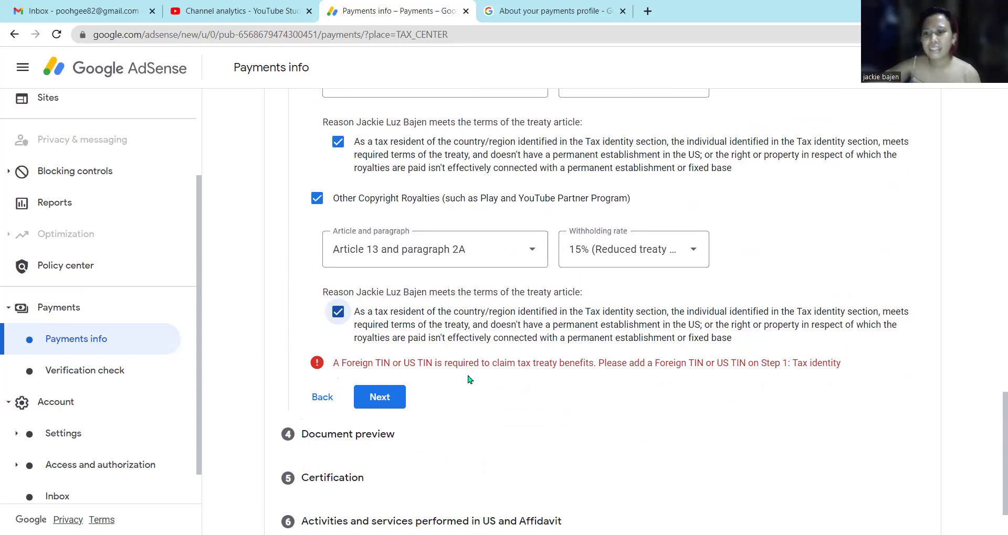
{"action": "left_click", "coordinate": [387, 399]}
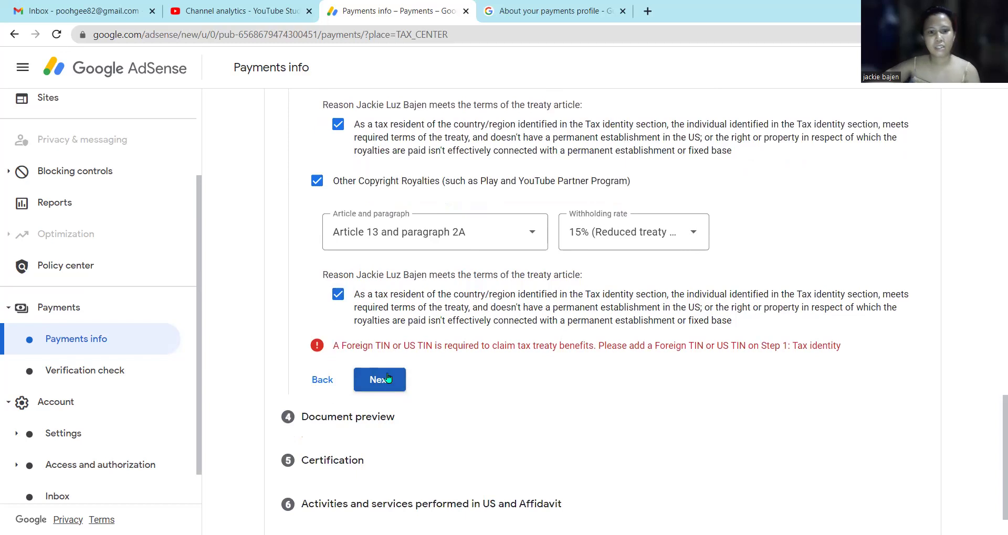
{"action": "scroll", "coordinate": [445, 405], "scroll_direction": "up", "scroll_amount": 3}
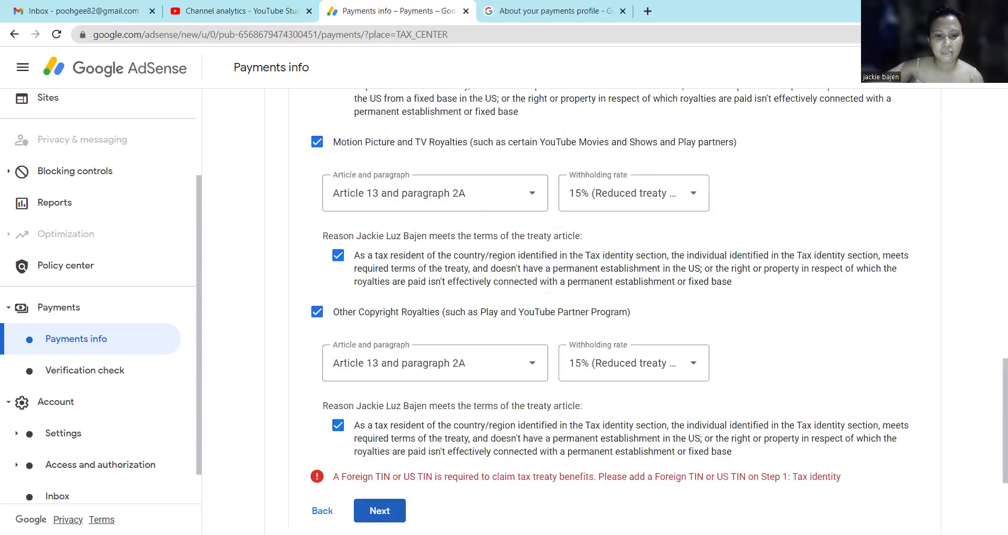
{"action": "scroll", "coordinate": [427, 461], "scroll_direction": "down", "scroll_amount": 4}
{"action": "scroll", "coordinate": [439, 443], "scroll_direction": "up", "scroll_amount": 5}
{"action": "scroll", "coordinate": [451, 438], "scroll_direction": "up", "scroll_amount": 6}
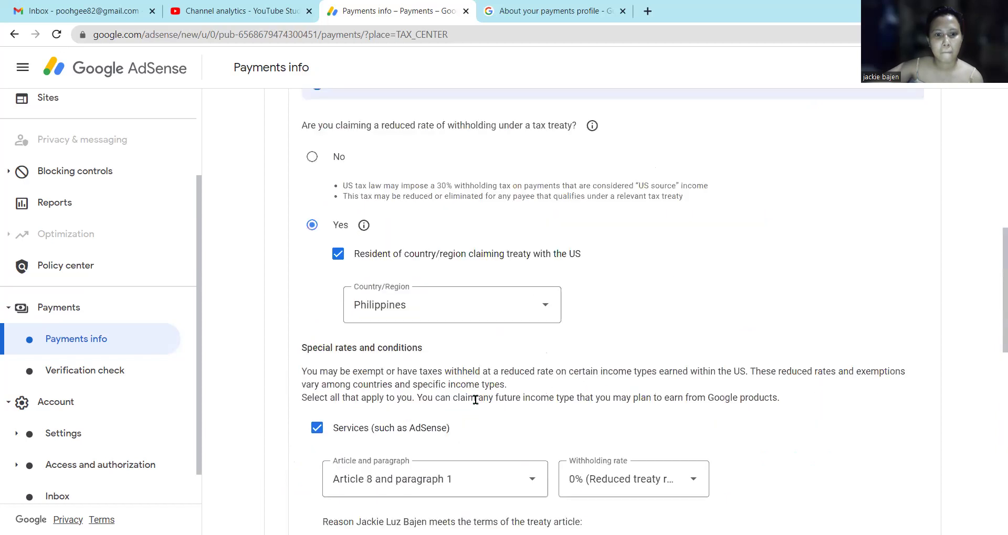
{"action": "scroll", "coordinate": [478, 395], "scroll_direction": "down", "scroll_amount": 12}
{"action": "left_click", "coordinate": [386, 334]}
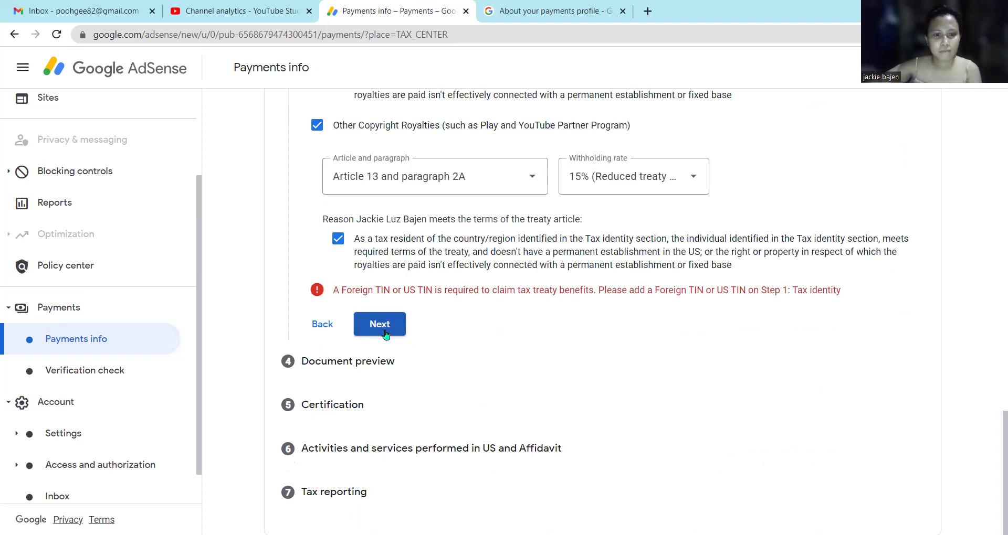
{"action": "scroll", "coordinate": [419, 304], "scroll_direction": "up", "scroll_amount": 3}
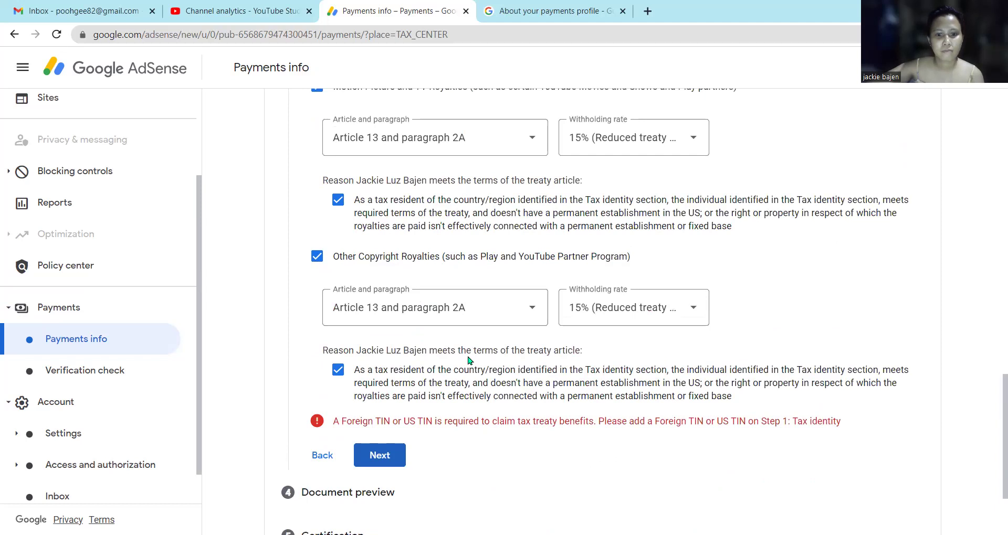
{"action": "scroll", "coordinate": [466, 346], "scroll_direction": "up", "scroll_amount": 3}
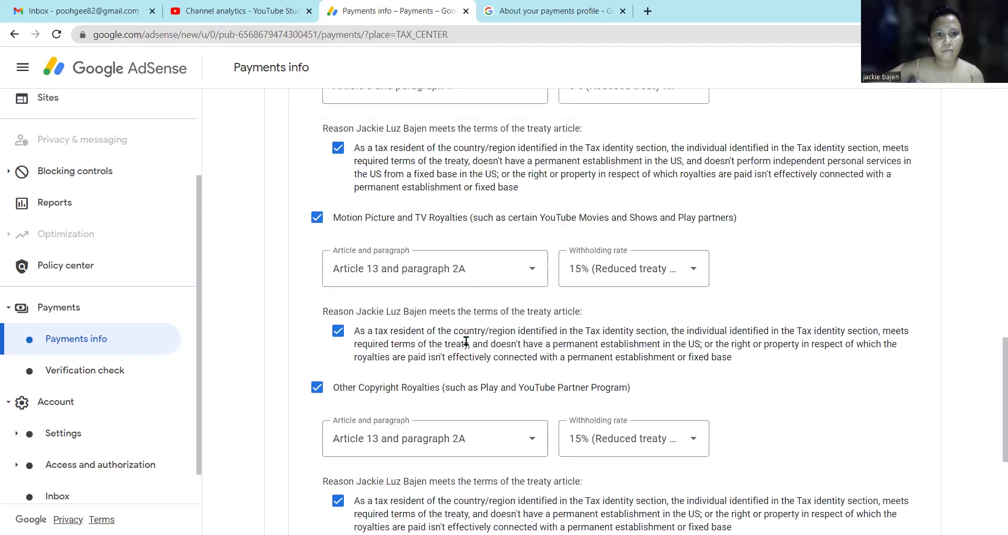
{"action": "scroll", "coordinate": [465, 341], "scroll_direction": "up", "scroll_amount": 3}
{"action": "scroll", "coordinate": [466, 341], "scroll_direction": "up", "scroll_amount": 3}
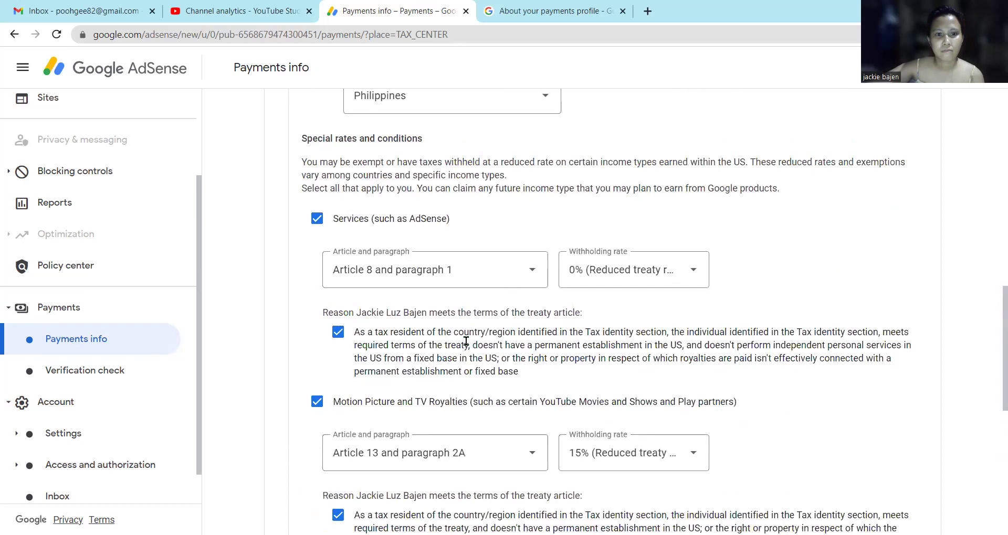
{"action": "scroll", "coordinate": [465, 341], "scroll_direction": "up", "scroll_amount": 2}
{"action": "scroll", "coordinate": [466, 342], "scroll_direction": "up", "scroll_amount": 3}
{"action": "scroll", "coordinate": [468, 348], "scroll_direction": "down", "scroll_amount": 9}
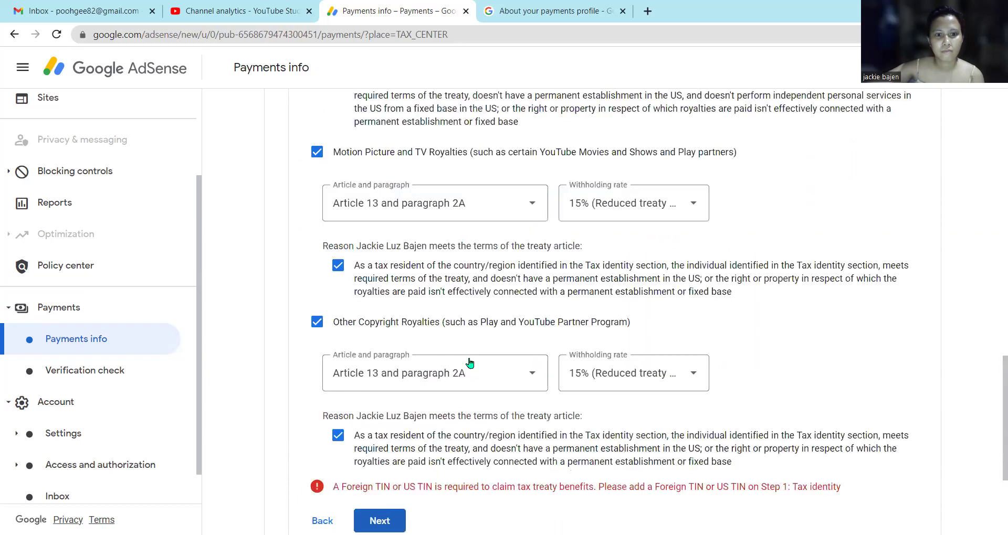
{"action": "scroll", "coordinate": [469, 361], "scroll_direction": "down", "scroll_amount": 1}
{"action": "scroll", "coordinate": [468, 360], "scroll_direction": "up", "scroll_amount": 14}
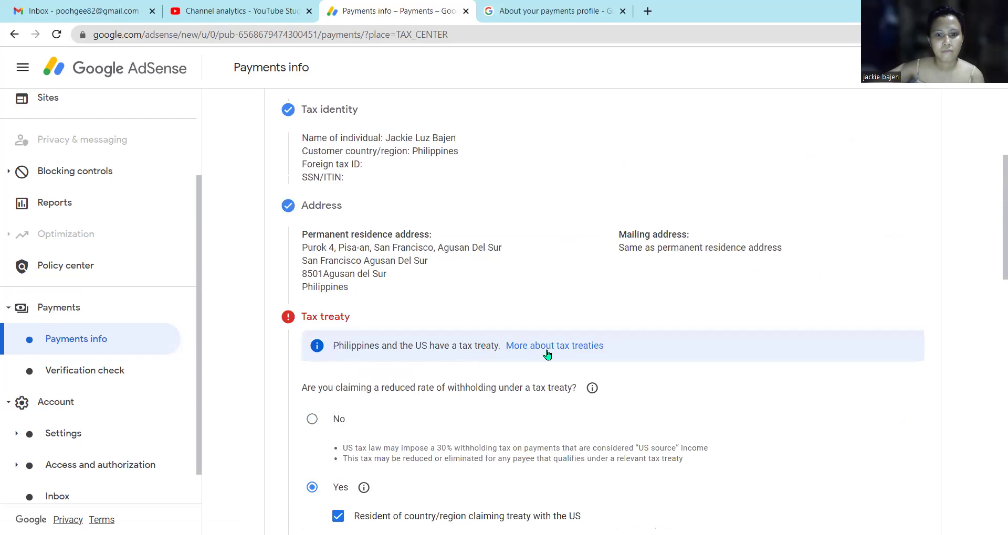
{"action": "scroll", "coordinate": [541, 354], "scroll_direction": "up", "scroll_amount": 2}
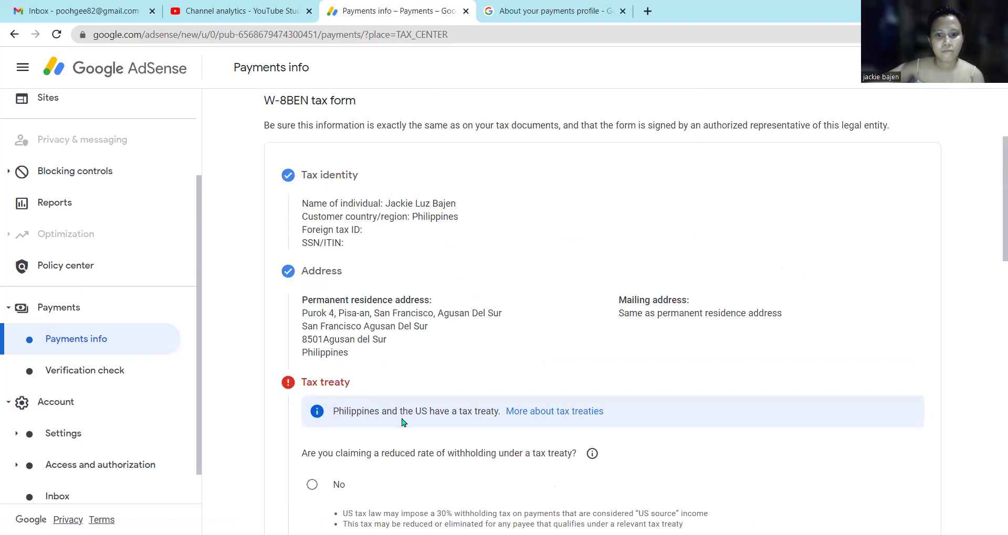
{"action": "scroll", "coordinate": [565, 420], "scroll_direction": "up", "scroll_amount": 3}
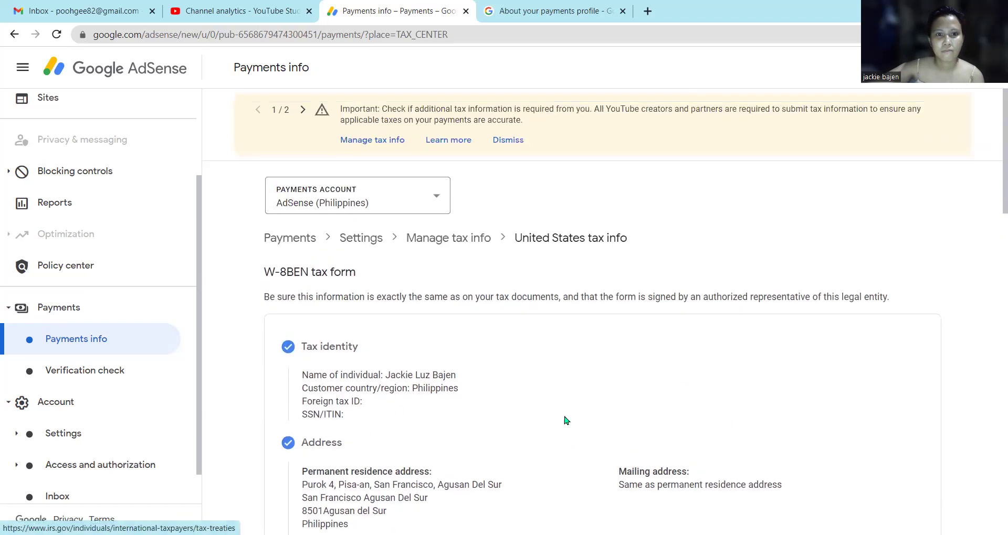
Keep the AdSense (Philippines) payments account and continue past the Tax treaty step.
{"action": "left_click", "coordinate": [433, 197]}
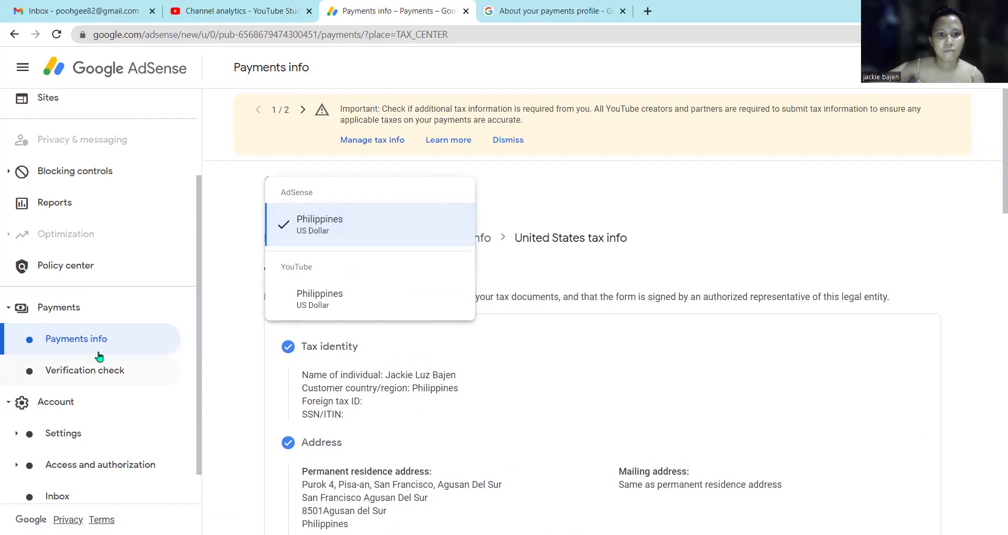
{"action": "left_click", "coordinate": [316, 224]}
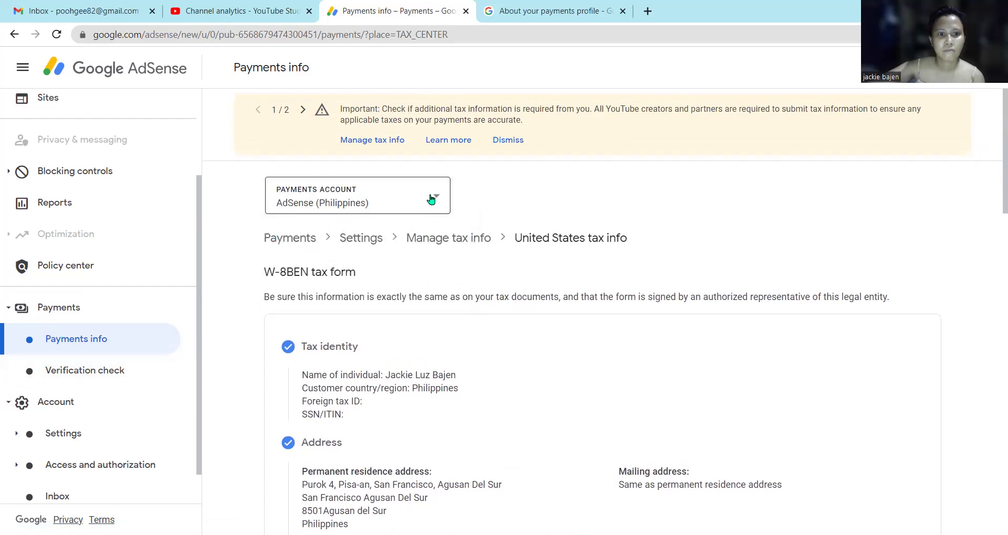
{"action": "scroll", "coordinate": [421, 349], "scroll_direction": "down", "scroll_amount": 20}
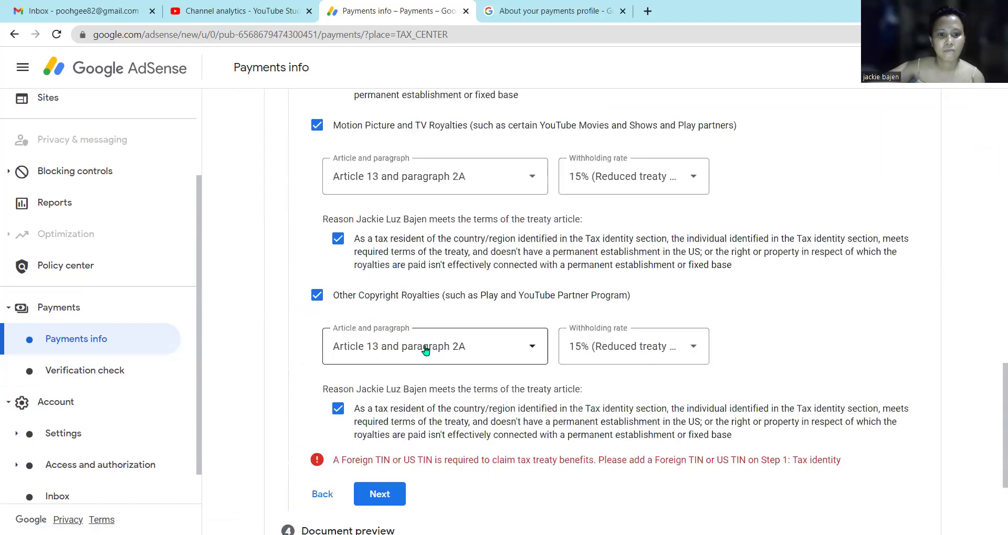
{"action": "left_click", "coordinate": [400, 335]}
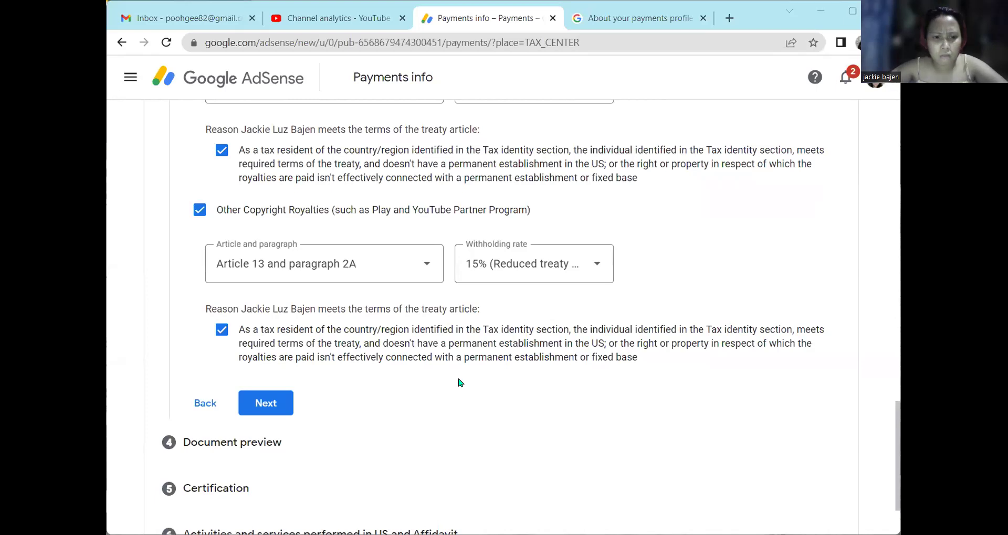
Advance to Document preview and confirm the four generated tax forms were reviewed.
{"action": "left_click", "coordinate": [271, 404]}
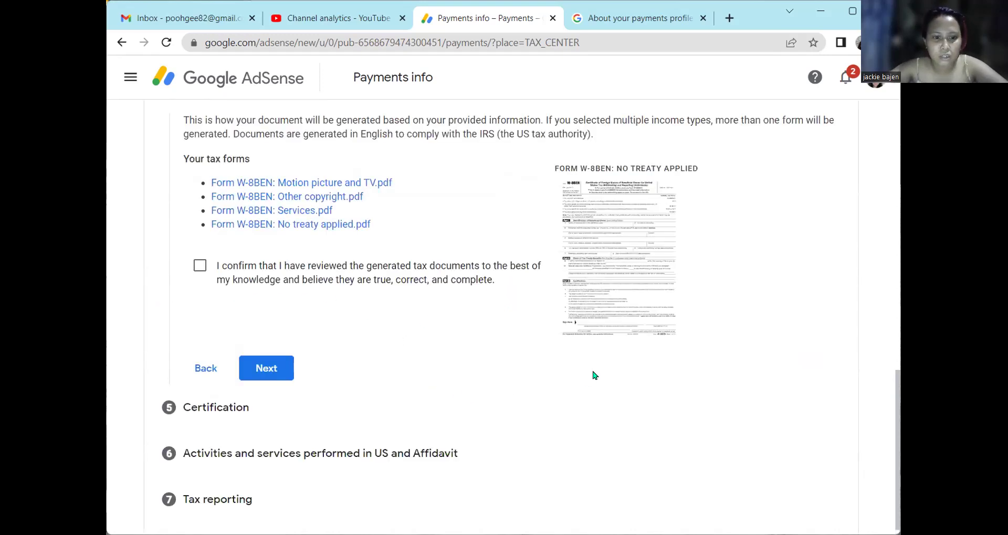
{"action": "scroll", "coordinate": [594, 375], "scroll_direction": "up", "scroll_amount": 3}
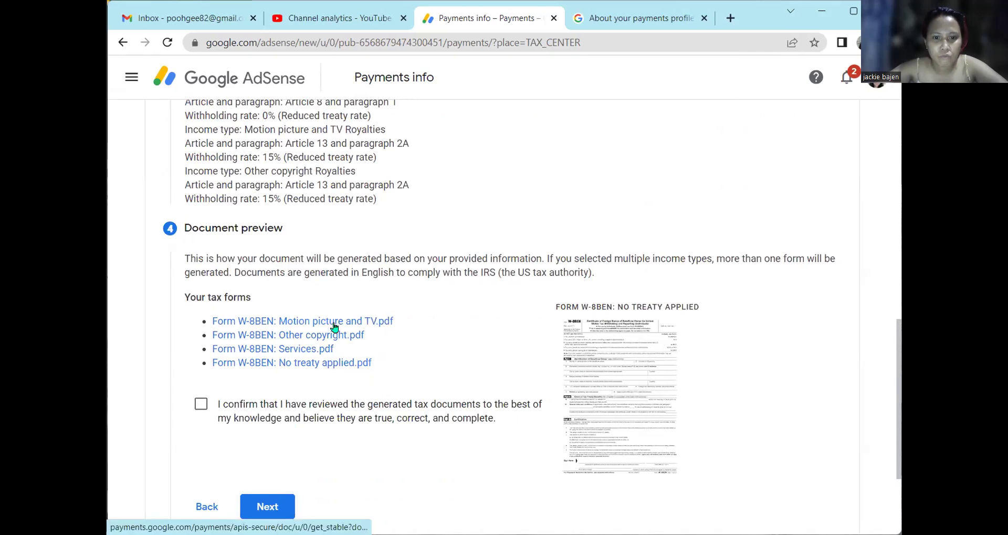
{"action": "scroll", "coordinate": [374, 294], "scroll_direction": "up", "scroll_amount": 2}
{"action": "scroll", "coordinate": [374, 294], "scroll_direction": "up", "scroll_amount": 1}
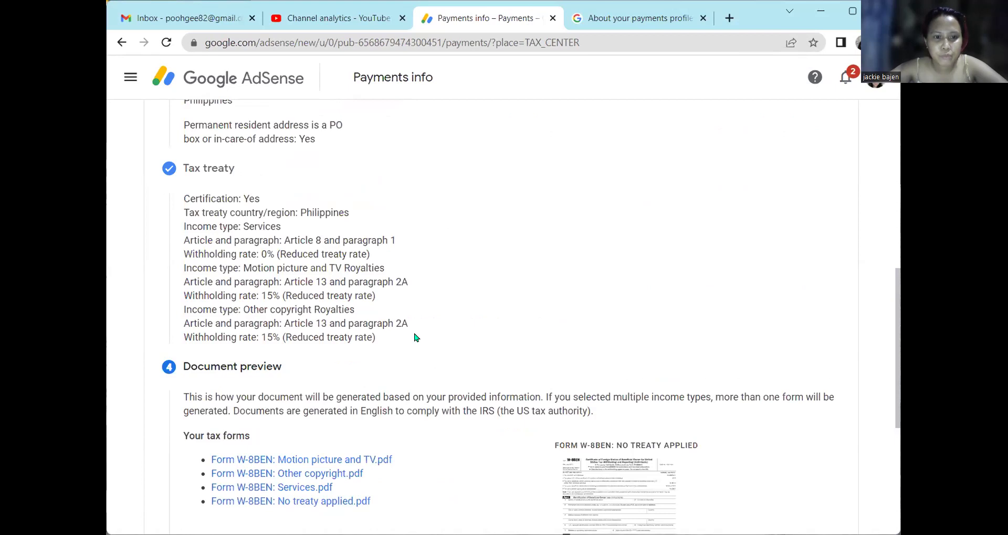
{"action": "scroll", "coordinate": [450, 340], "scroll_direction": "down", "scroll_amount": 5}
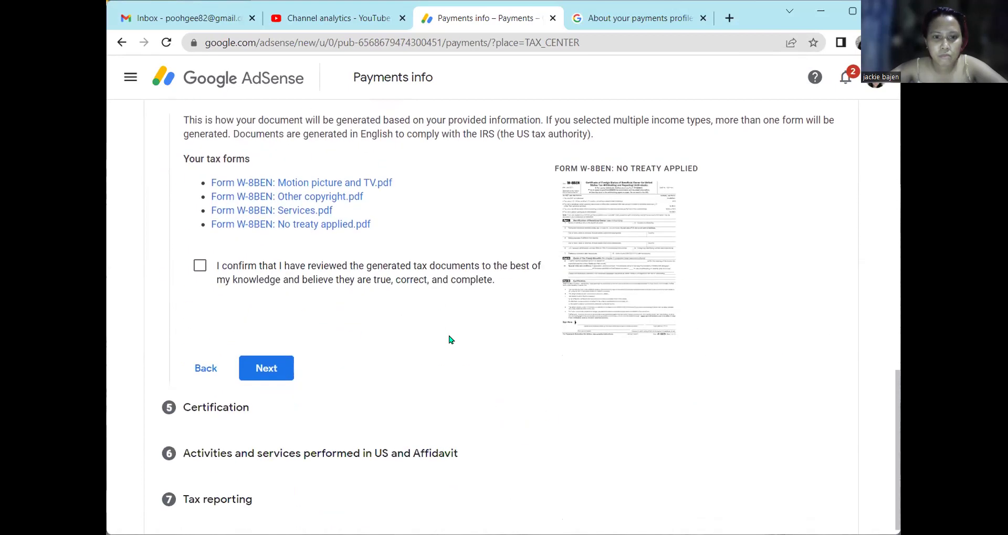
{"action": "left_click", "coordinate": [201, 258]}
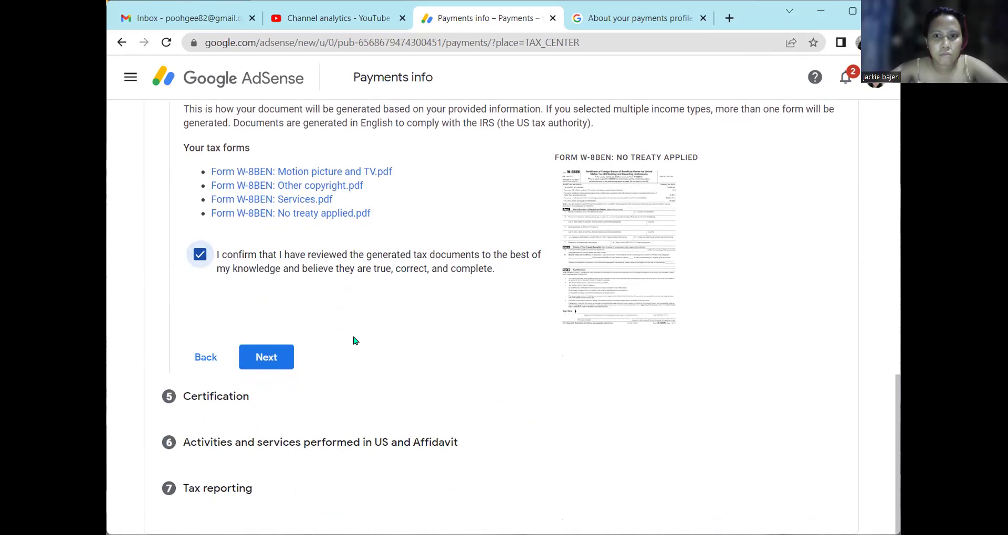
Return to the Tax treaty step to recheck the treaty rates, then reach Document preview again.
{"action": "scroll", "coordinate": [354, 341], "scroll_direction": "up", "scroll_amount": 2}
{"action": "scroll", "coordinate": [354, 341], "scroll_direction": "up", "scroll_amount": 4}
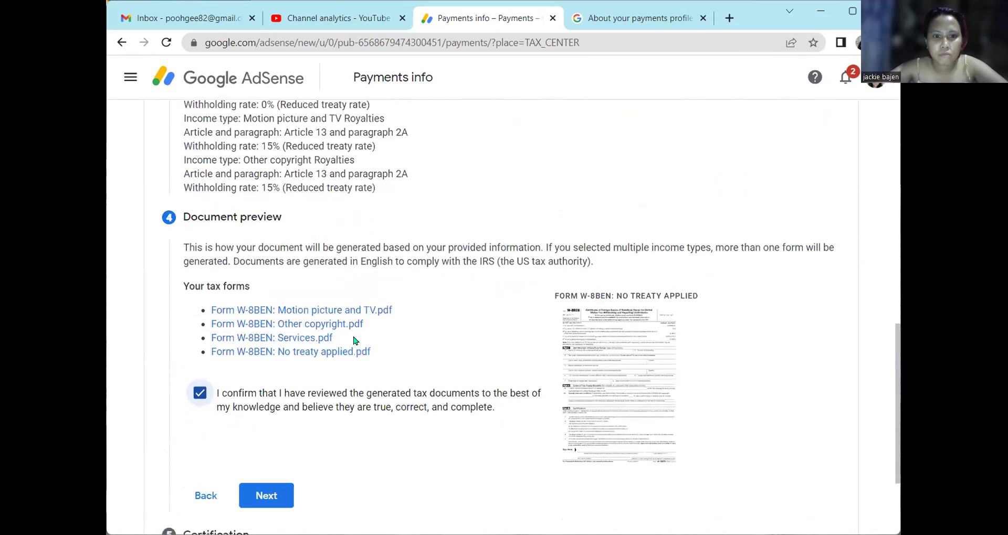
{"action": "scroll", "coordinate": [354, 336], "scroll_direction": "up", "scroll_amount": 5}
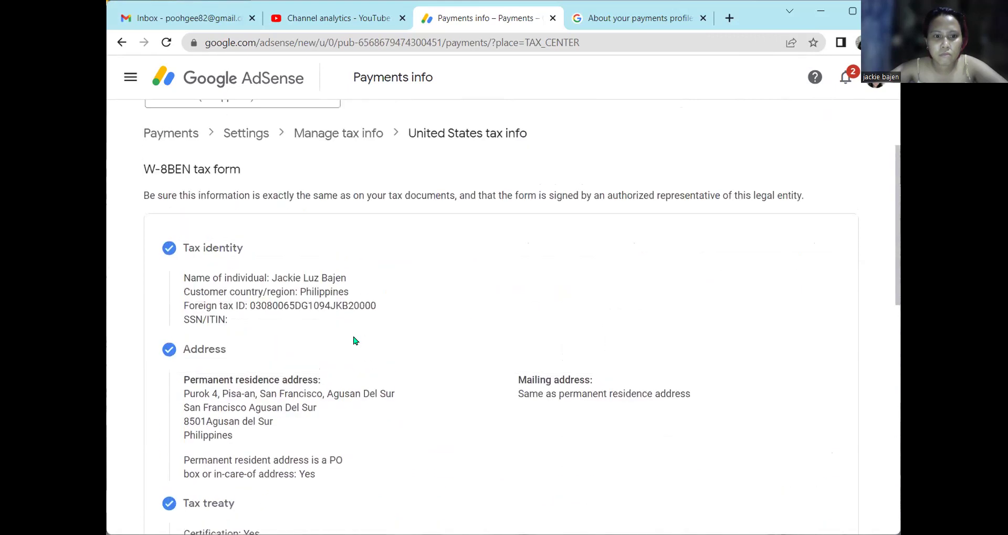
{"action": "scroll", "coordinate": [354, 341], "scroll_direction": "down", "scroll_amount": 10}
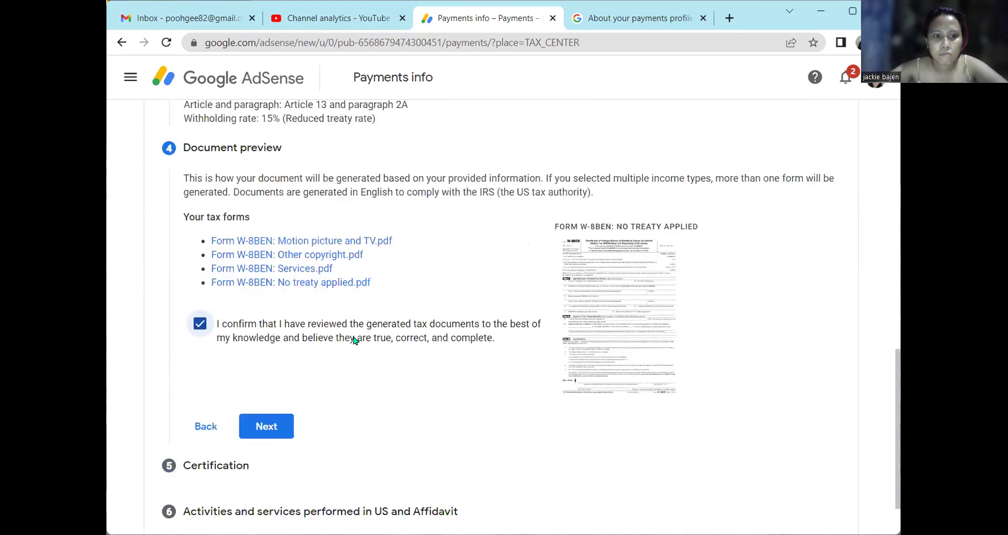
{"action": "left_click", "coordinate": [205, 427]}
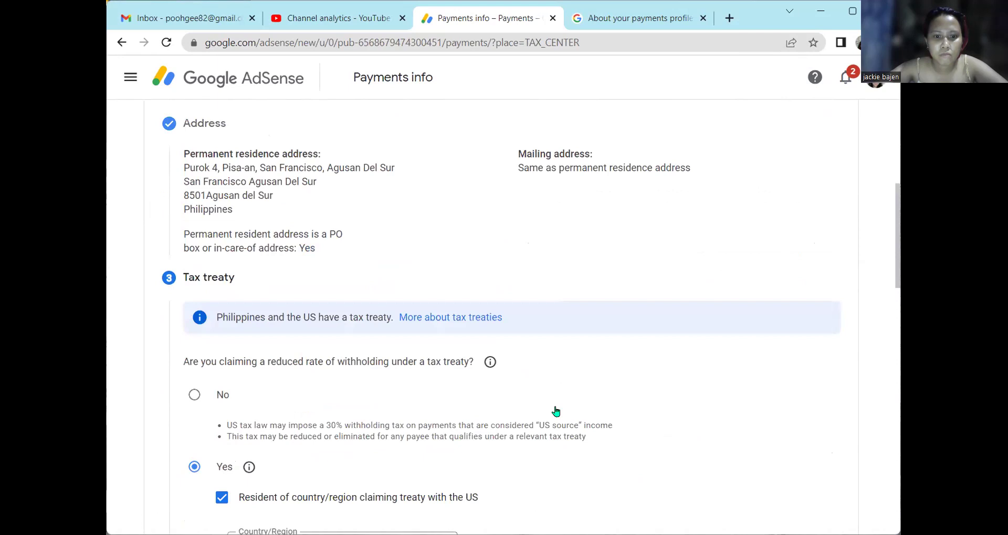
{"action": "scroll", "coordinate": [546, 404], "scroll_direction": "down", "scroll_amount": 4}
{"action": "scroll", "coordinate": [518, 360], "scroll_direction": "down", "scroll_amount": 5}
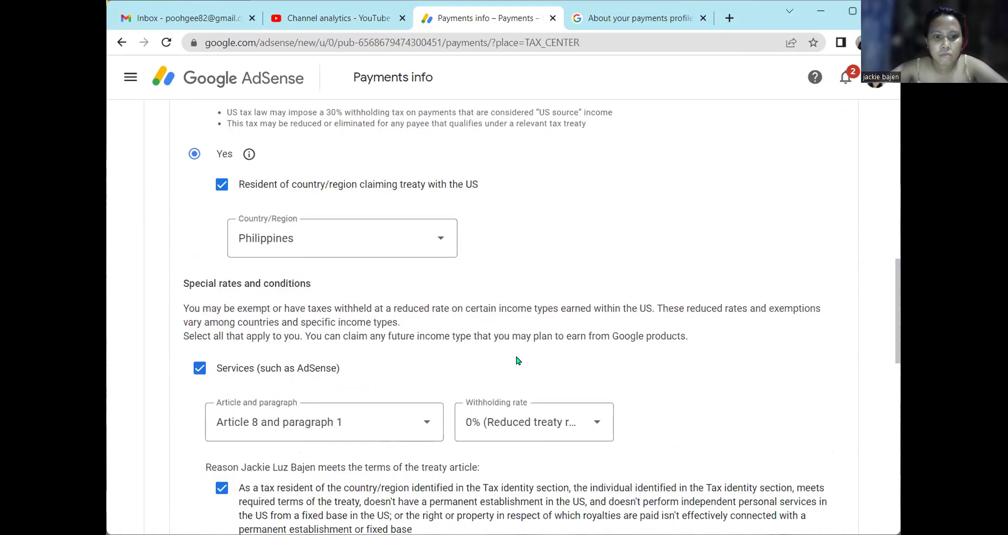
{"action": "scroll", "coordinate": [519, 360], "scroll_direction": "down", "scroll_amount": 5}
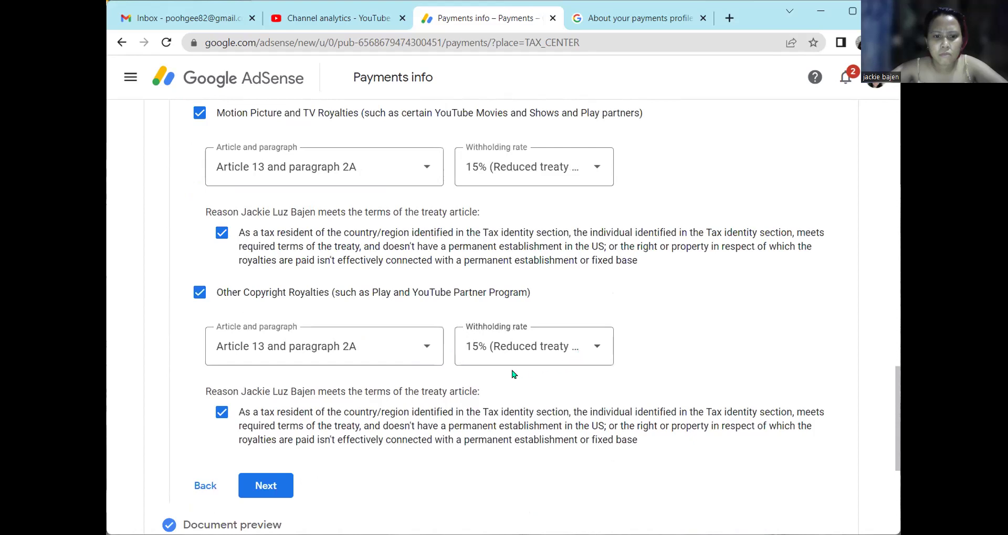
{"action": "scroll", "coordinate": [461, 289], "scroll_direction": "up", "scroll_amount": 3}
{"action": "scroll", "coordinate": [461, 290], "scroll_direction": "up", "scroll_amount": 6}
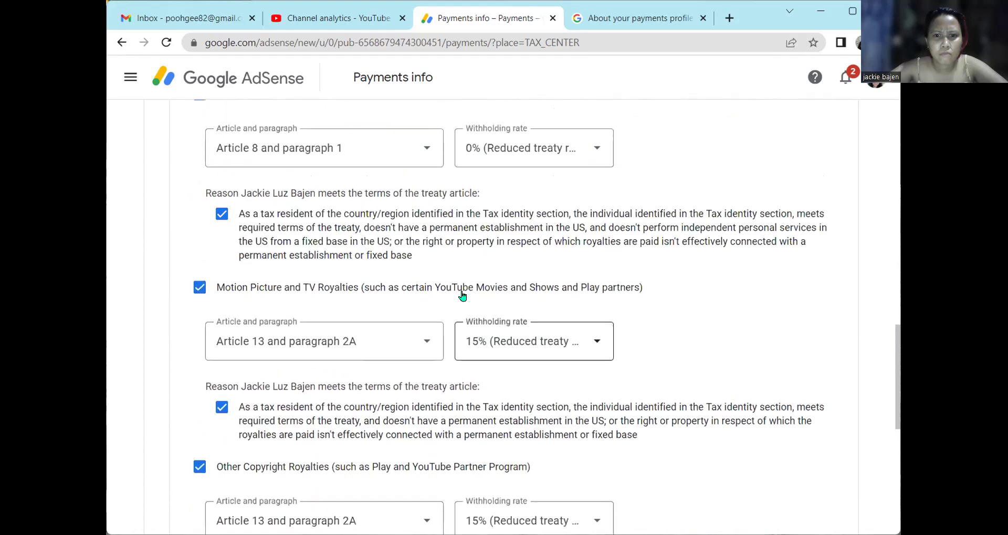
{"action": "scroll", "coordinate": [594, 388], "scroll_direction": "up", "scroll_amount": 3}
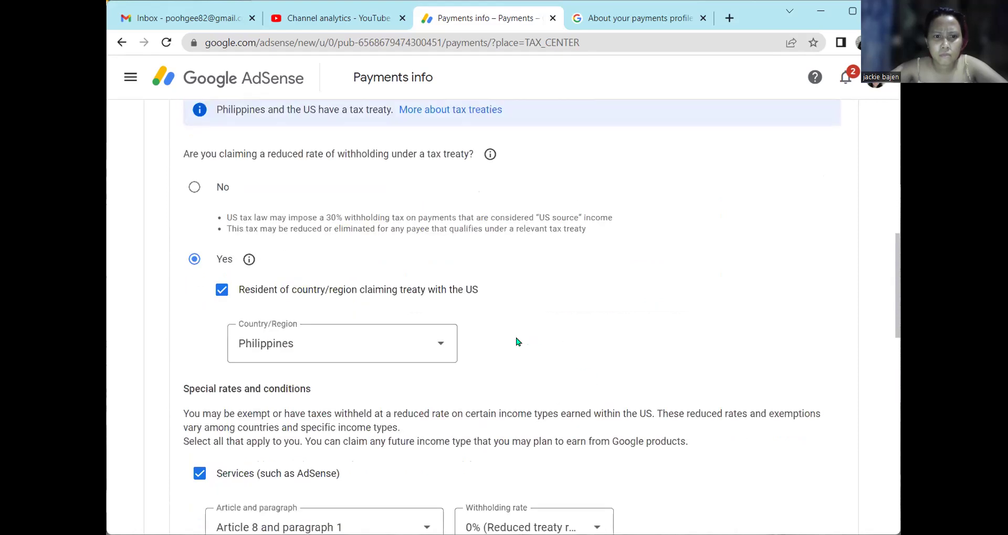
{"action": "scroll", "coordinate": [518, 342], "scroll_direction": "down", "scroll_amount": 15}
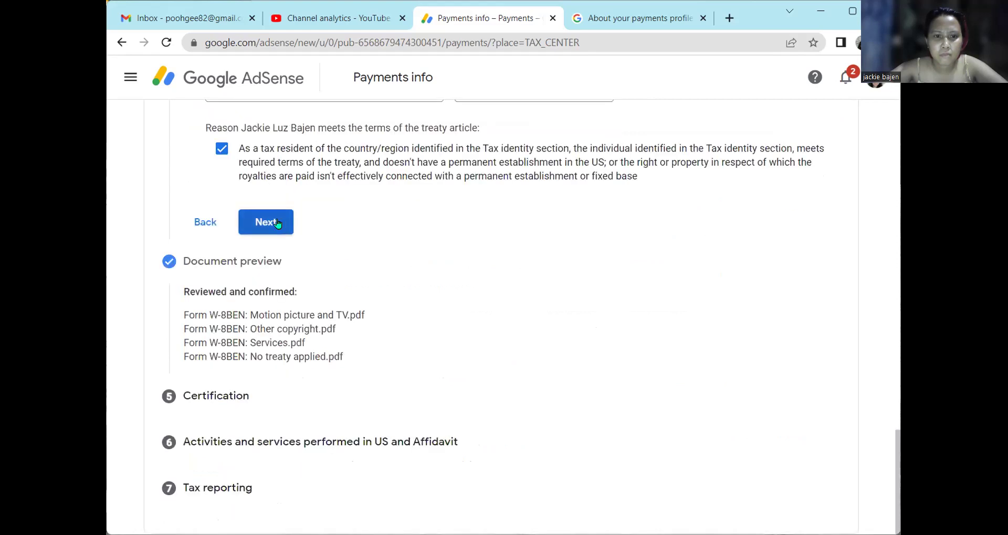
{"action": "left_click", "coordinate": [277, 224]}
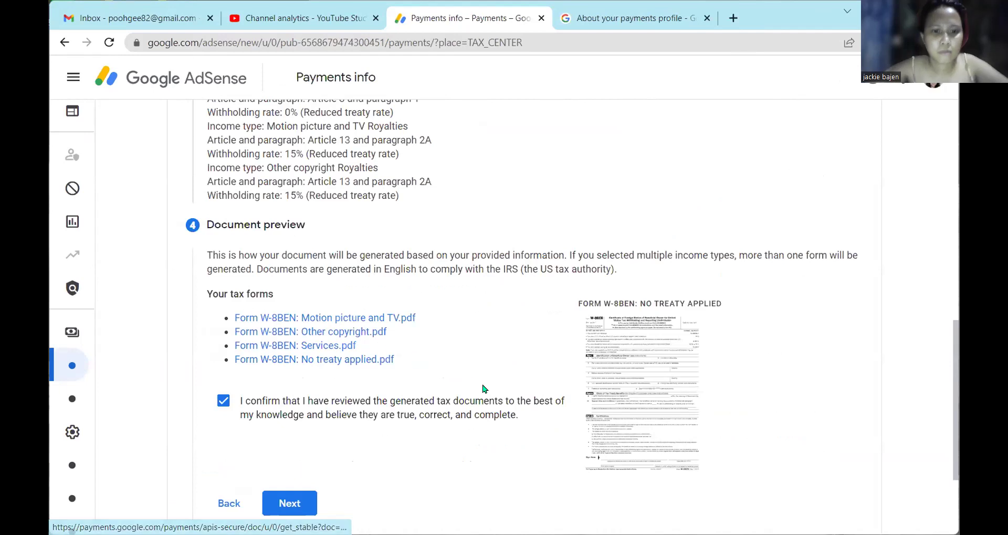
{"action": "scroll", "coordinate": [302, 324], "scroll_direction": "down", "scroll_amount": 3}
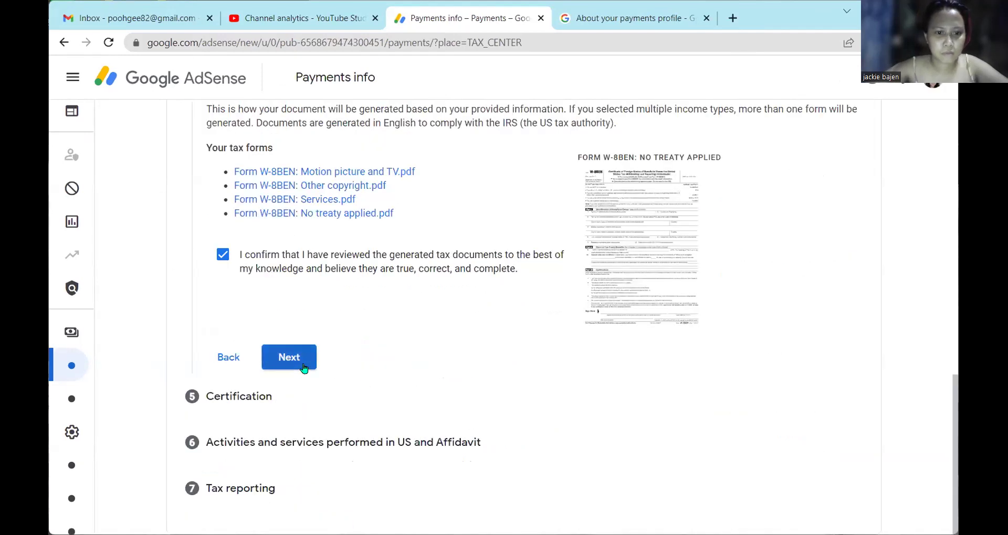
Confirm the document preview to open the Certification step.
{"action": "left_click", "coordinate": [289, 358]}
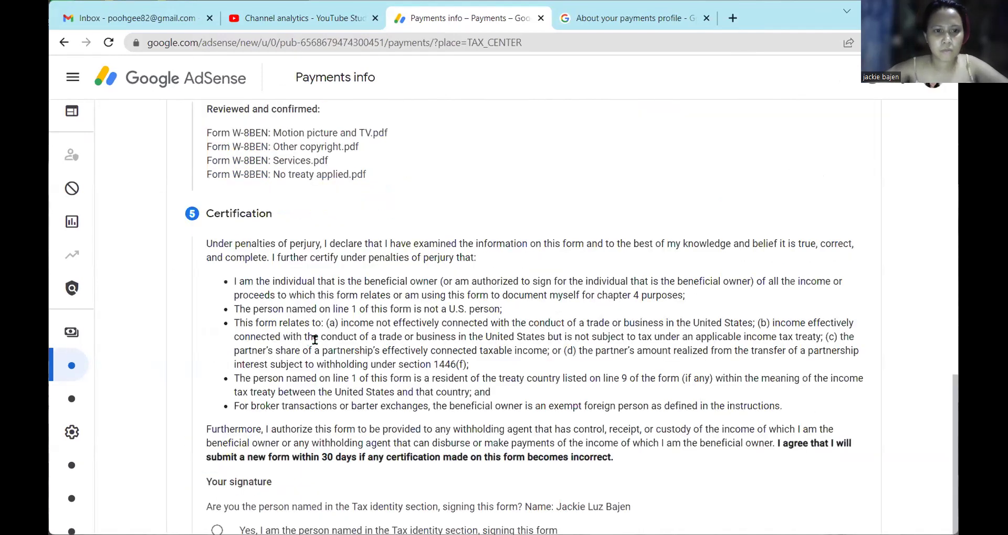
{"action": "scroll", "coordinate": [315, 340], "scroll_direction": "down", "scroll_amount": 3}
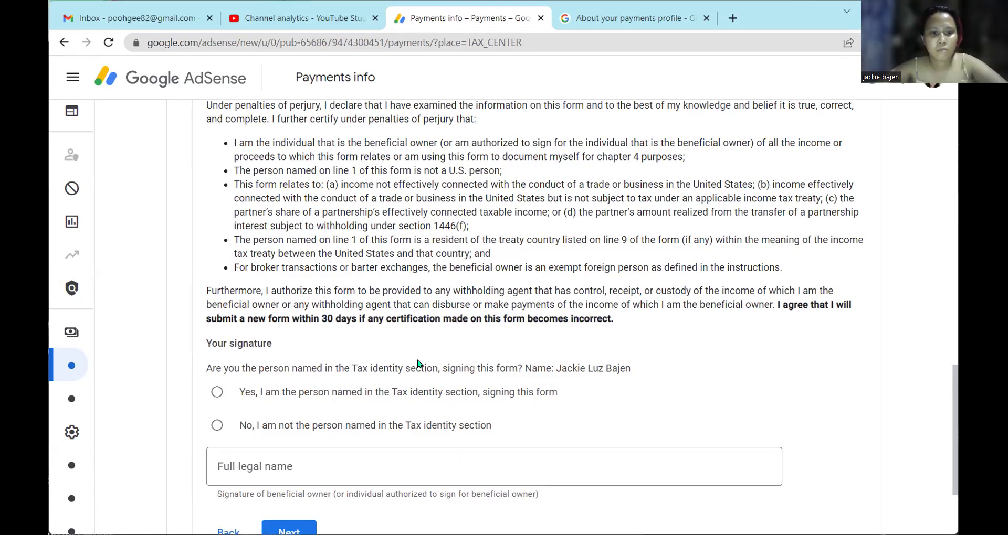
{"action": "scroll", "coordinate": [419, 364], "scroll_direction": "up", "scroll_amount": 6}
{"action": "scroll", "coordinate": [419, 364], "scroll_direction": "up", "scroll_amount": 5}
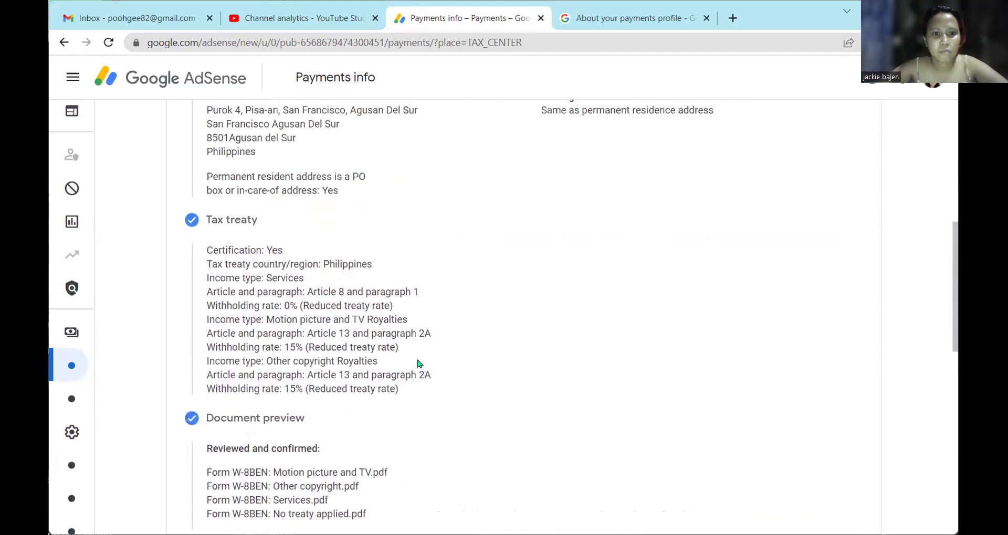
{"action": "scroll", "coordinate": [419, 364], "scroll_direction": "up", "scroll_amount": 2}
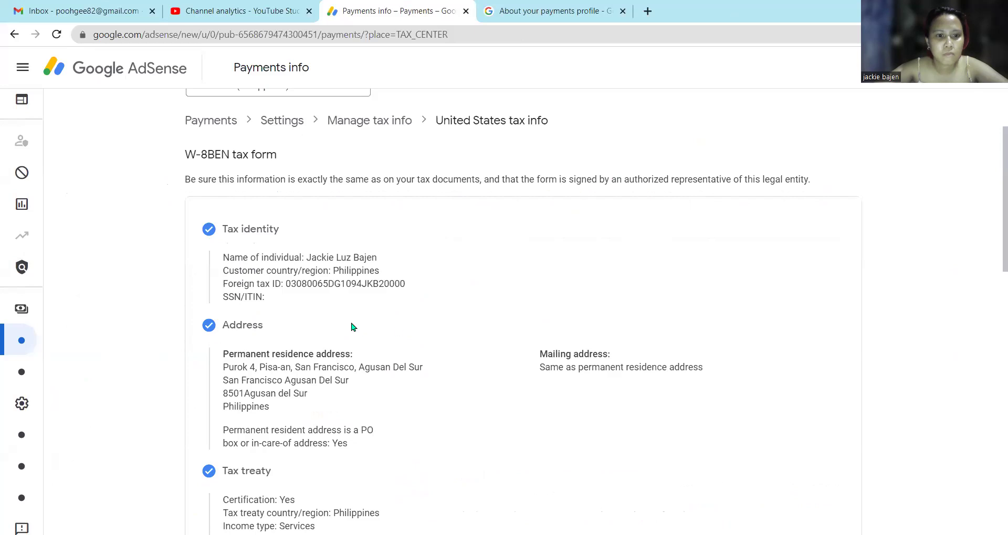
Review the Philippines country and Foreign tax ID entries before the signature question.
{"action": "left_click_drag", "start_coordinate": [380, 270], "coordinate": [343, 270]}
{"action": "left_click_drag", "start_coordinate": [406, 284], "coordinate": [221, 283]}
{"action": "left_click", "coordinate": [333, 298]}
{"action": "scroll", "coordinate": [351, 337], "scroll_direction": "down", "scroll_amount": 5}
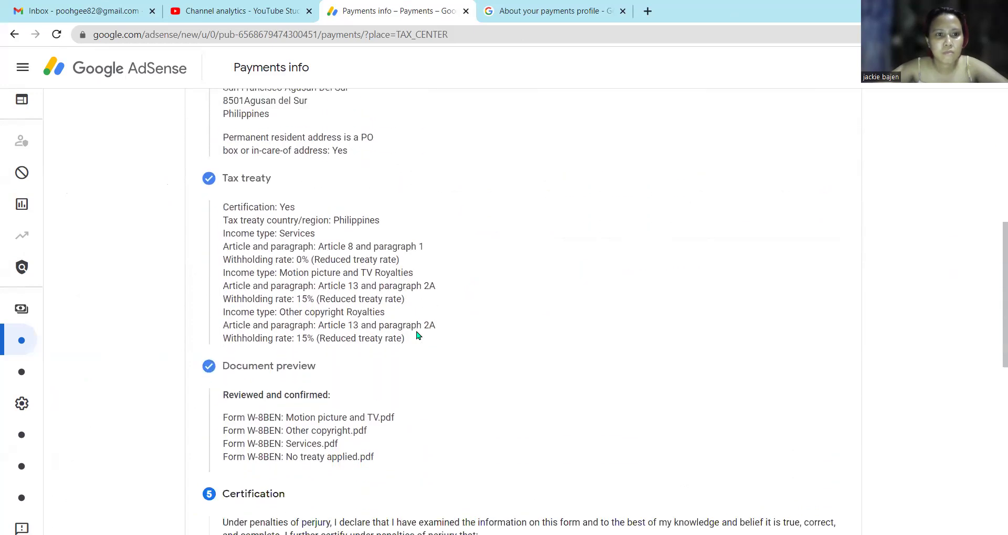
{"action": "scroll", "coordinate": [419, 335], "scroll_direction": "up", "scroll_amount": 1}
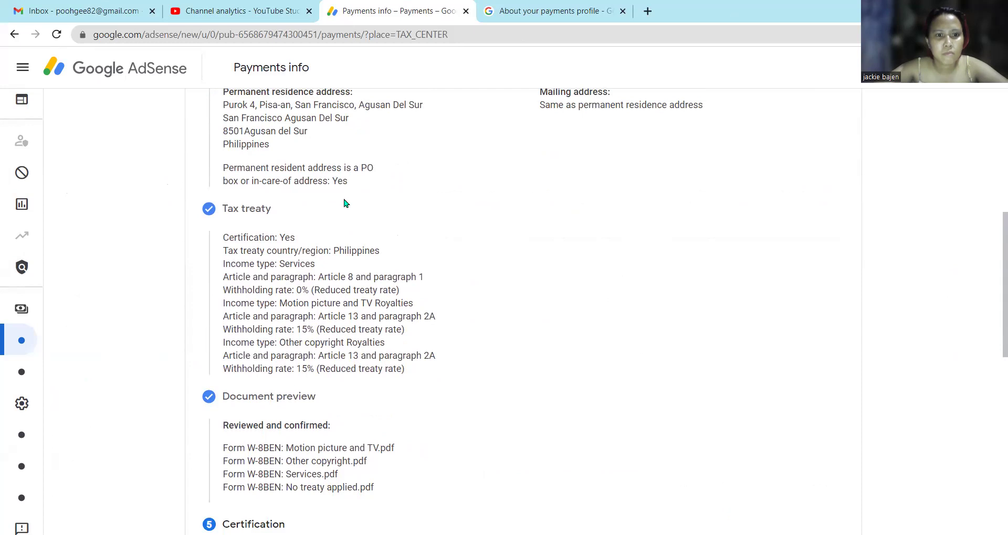
{"action": "scroll", "coordinate": [345, 203], "scroll_direction": "down", "scroll_amount": 3}
{"action": "scroll", "coordinate": [338, 234], "scroll_direction": "down", "scroll_amount": 3}
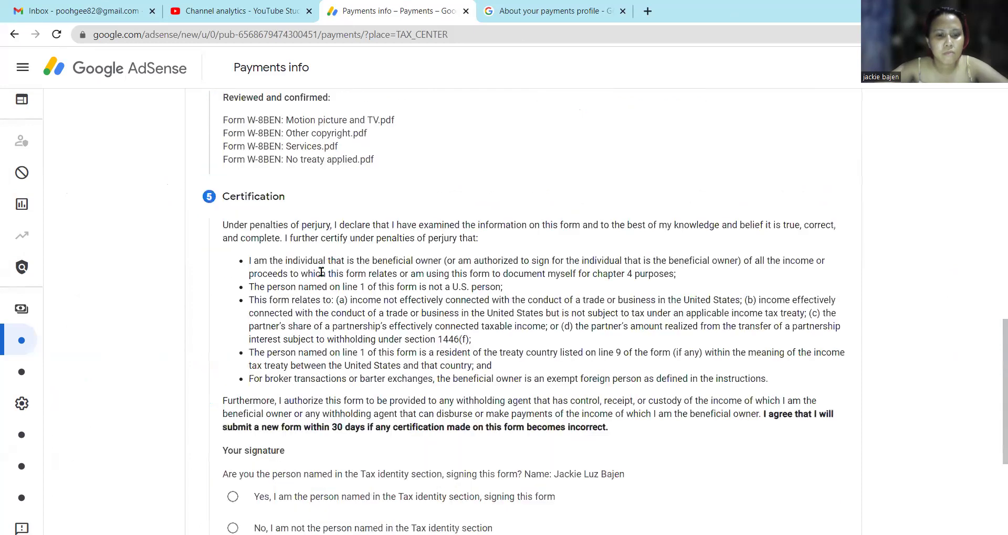
{"action": "scroll", "coordinate": [321, 272], "scroll_direction": "down", "scroll_amount": 4}
Go back to the Tax treaty step and review the Motion Picture article choices without changing them.
{"action": "left_click", "coordinate": [238, 410]}
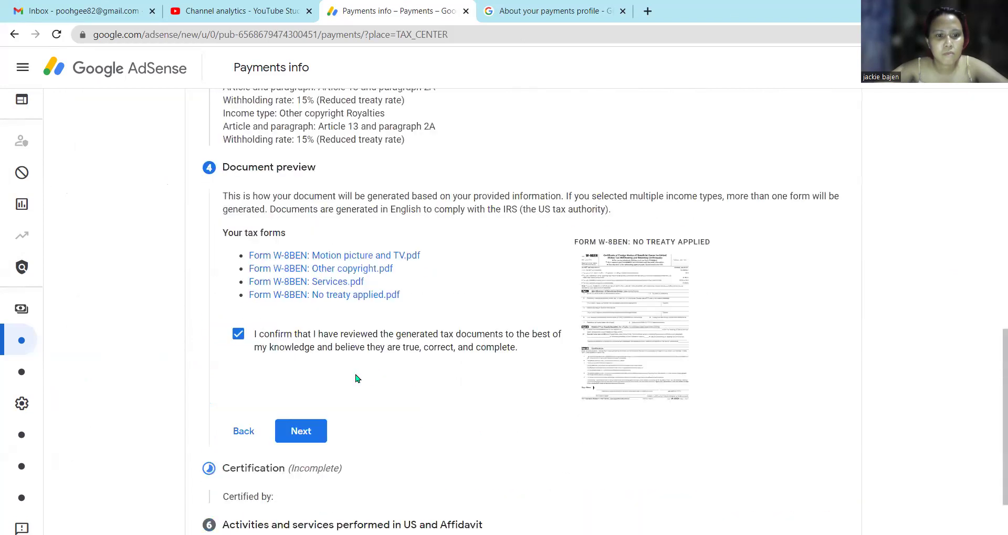
{"action": "left_click", "coordinate": [239, 419]}
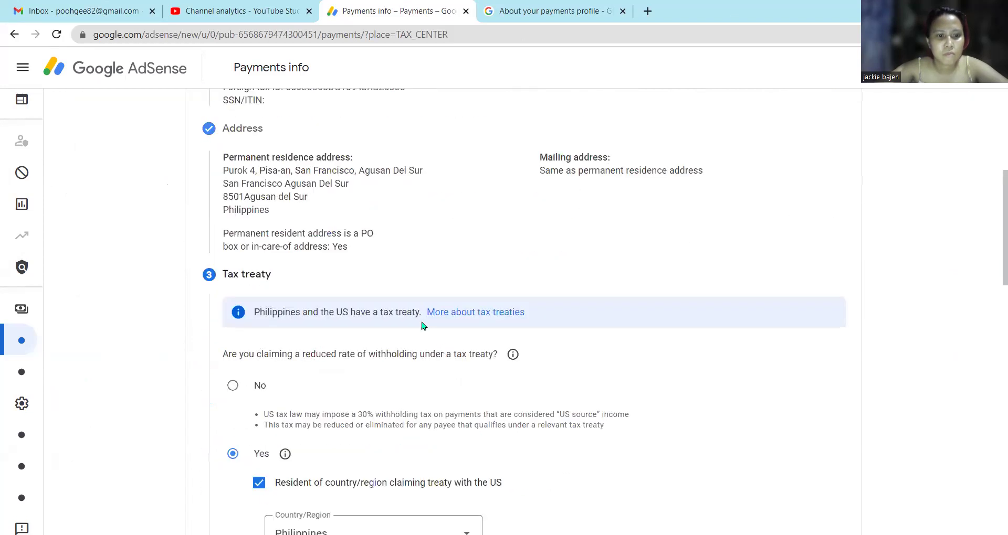
{"action": "scroll", "coordinate": [378, 275], "scroll_direction": "down", "scroll_amount": 8}
{"action": "scroll", "coordinate": [402, 292], "scroll_direction": "up", "scroll_amount": 12}
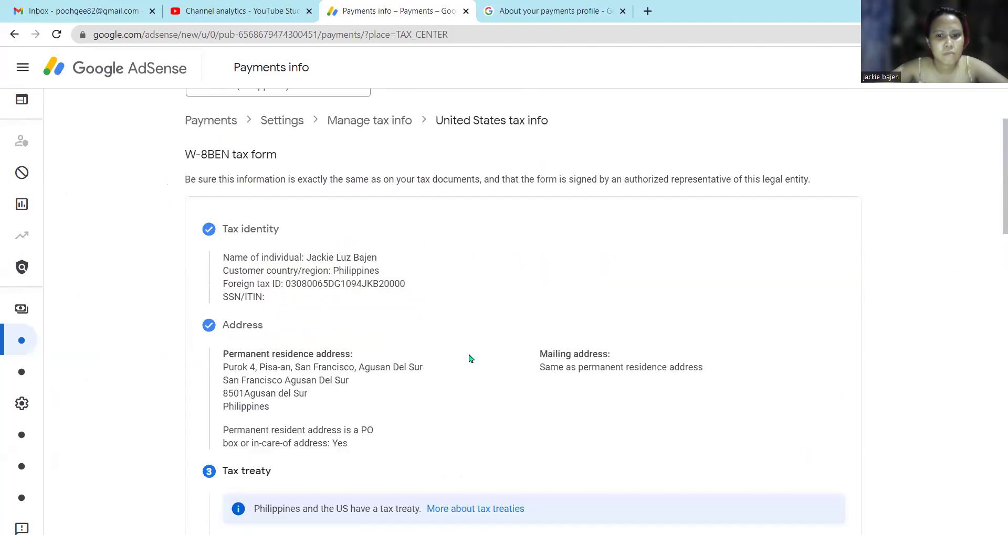
{"action": "scroll", "coordinate": [493, 375], "scroll_direction": "down", "scroll_amount": 12}
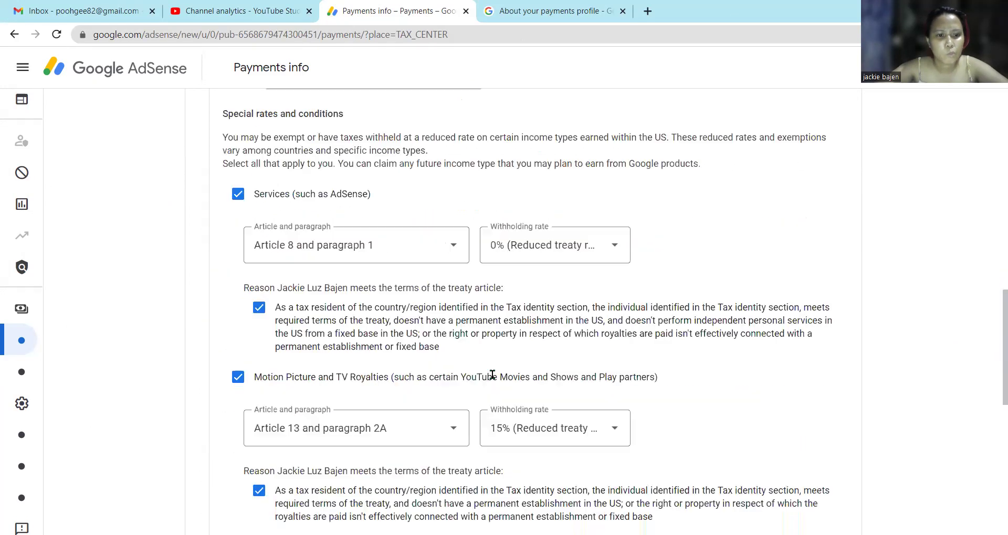
{"action": "scroll", "coordinate": [492, 375], "scroll_direction": "down", "scroll_amount": 10}
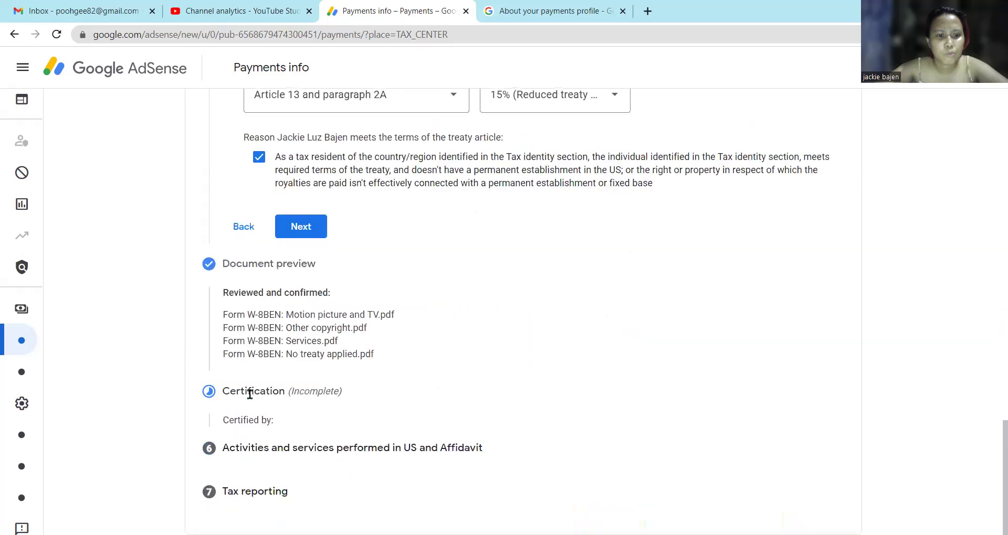
{"action": "scroll", "coordinate": [334, 330], "scroll_direction": "up", "scroll_amount": 8}
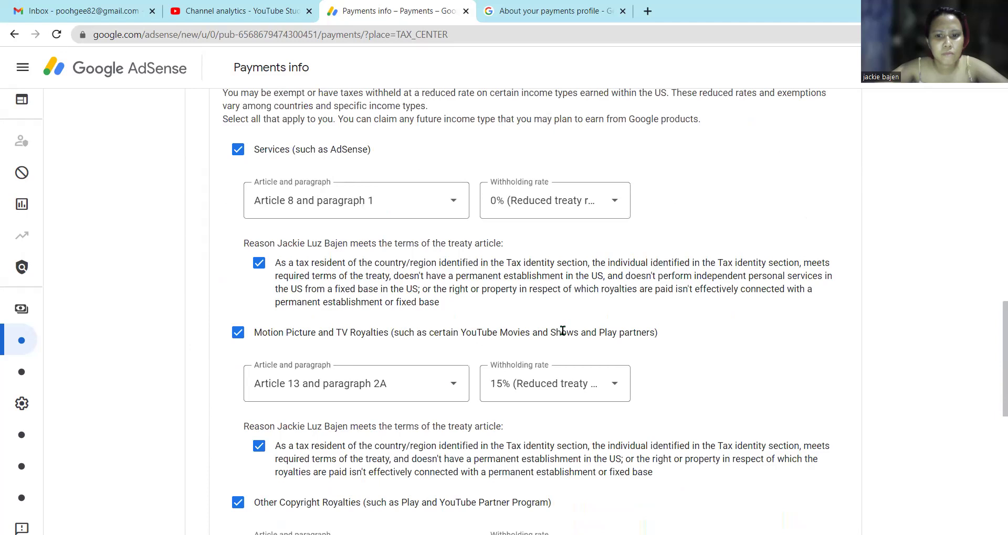
{"action": "left_click", "coordinate": [443, 385]}
{"action": "left_click", "coordinate": [443, 384]}
{"action": "scroll", "coordinate": [498, 326], "scroll_direction": "up", "scroll_amount": 3}
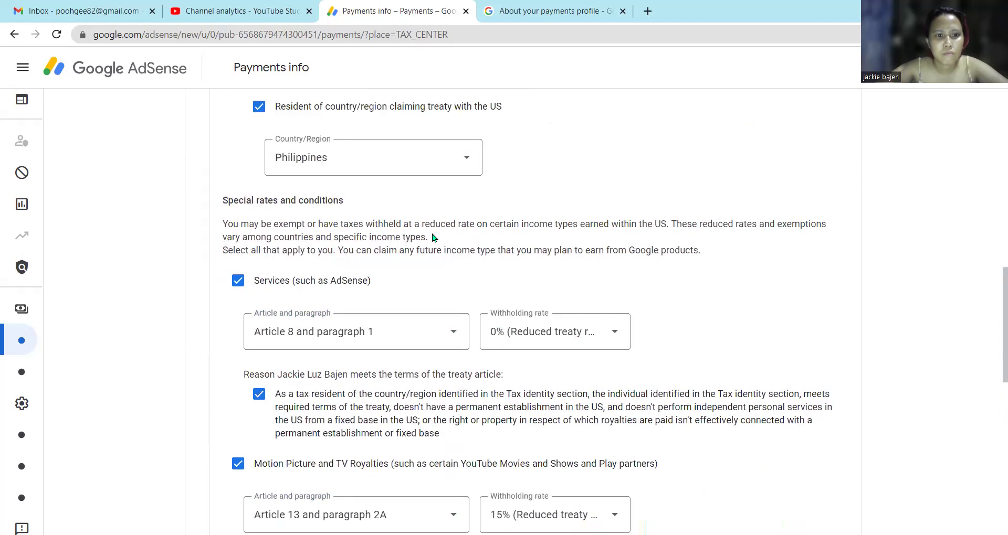
{"action": "scroll", "coordinate": [432, 237], "scroll_direction": "up", "scroll_amount": 5}
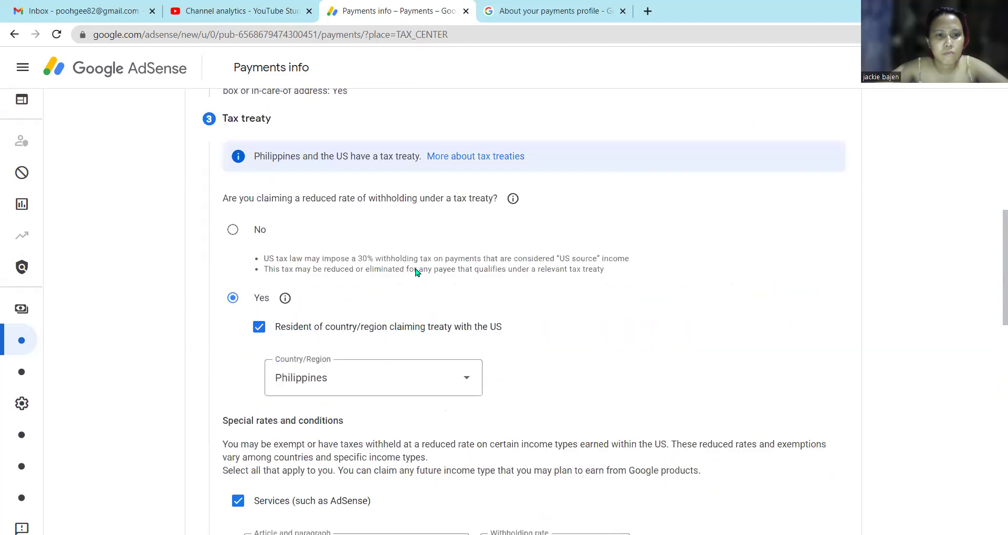
{"action": "scroll", "coordinate": [415, 273], "scroll_direction": "up", "scroll_amount": 6}
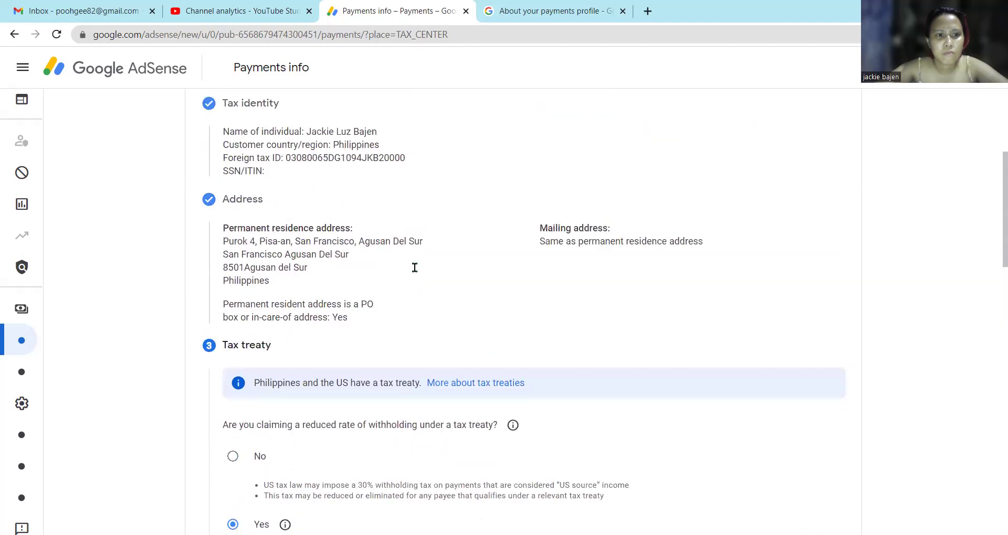
{"action": "scroll", "coordinate": [414, 273], "scroll_direction": "up", "scroll_amount": 1}
{"action": "scroll", "coordinate": [407, 289], "scroll_direction": "down", "scroll_amount": 12}
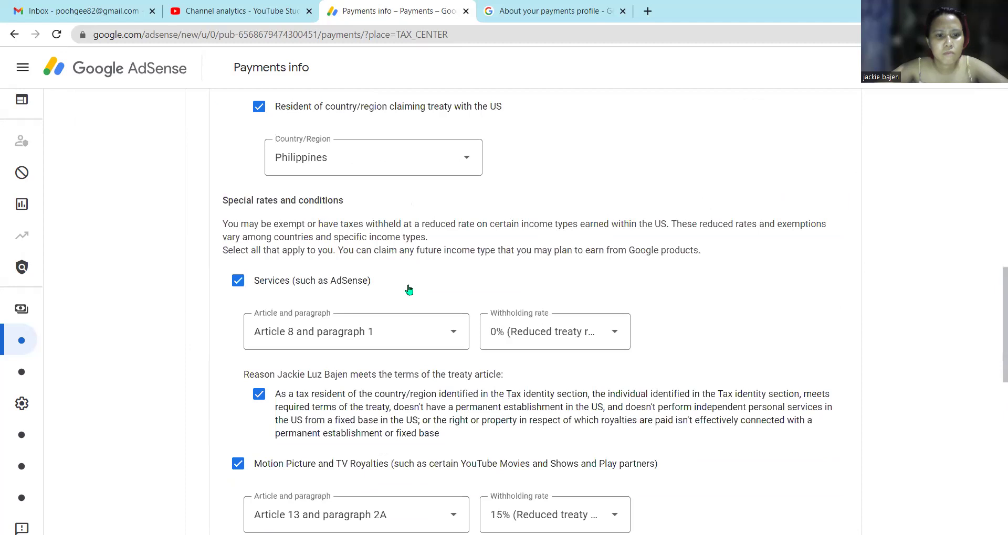
Go back to Address, then continue through Tax treaty to Document preview again.
{"action": "left_click", "coordinate": [243, 292]}
{"action": "scroll", "coordinate": [484, 322], "scroll_direction": "down", "scroll_amount": 10}
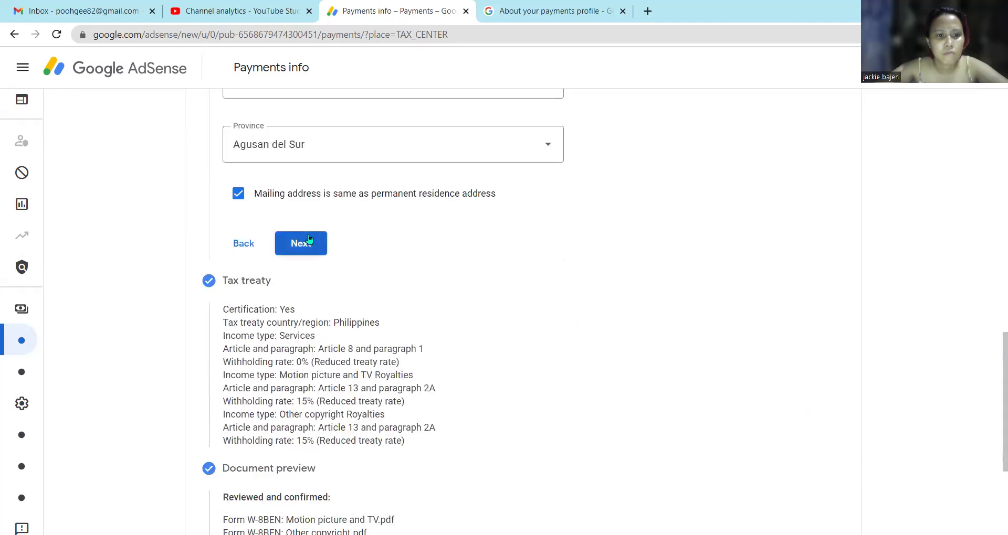
{"action": "left_click", "coordinate": [309, 240]}
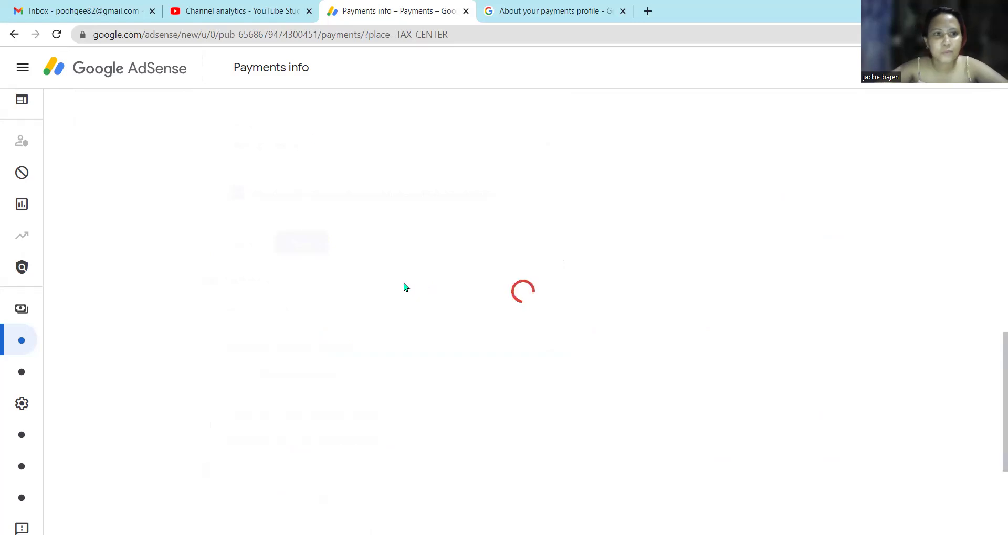
{"action": "scroll", "coordinate": [410, 283], "scroll_direction": "down", "scroll_amount": 9}
{"action": "scroll", "coordinate": [383, 349], "scroll_direction": "up", "scroll_amount": 7}
{"action": "scroll", "coordinate": [383, 350], "scroll_direction": "up", "scroll_amount": 2}
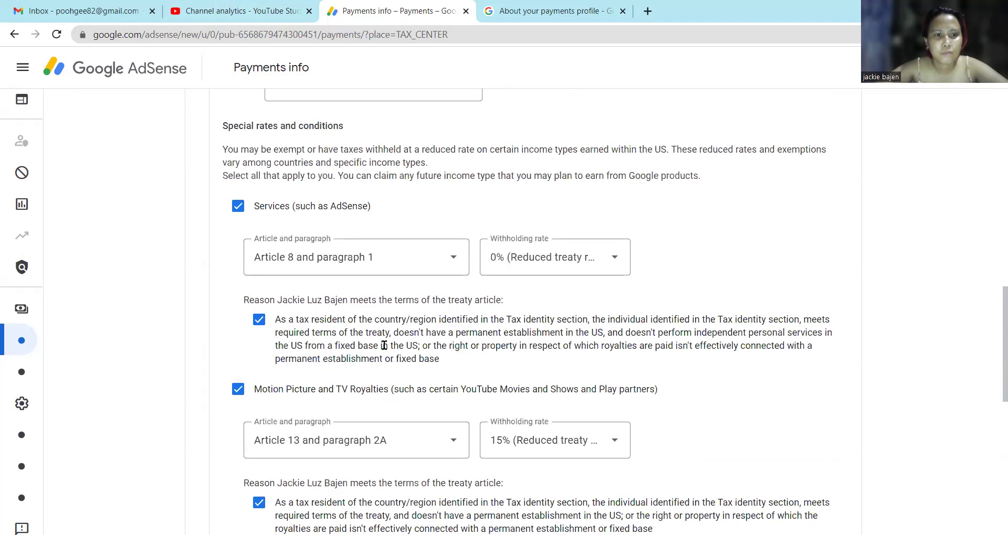
{"action": "scroll", "coordinate": [382, 349], "scroll_direction": "up", "scroll_amount": 2}
{"action": "scroll", "coordinate": [383, 348], "scroll_direction": "down", "scroll_amount": 8}
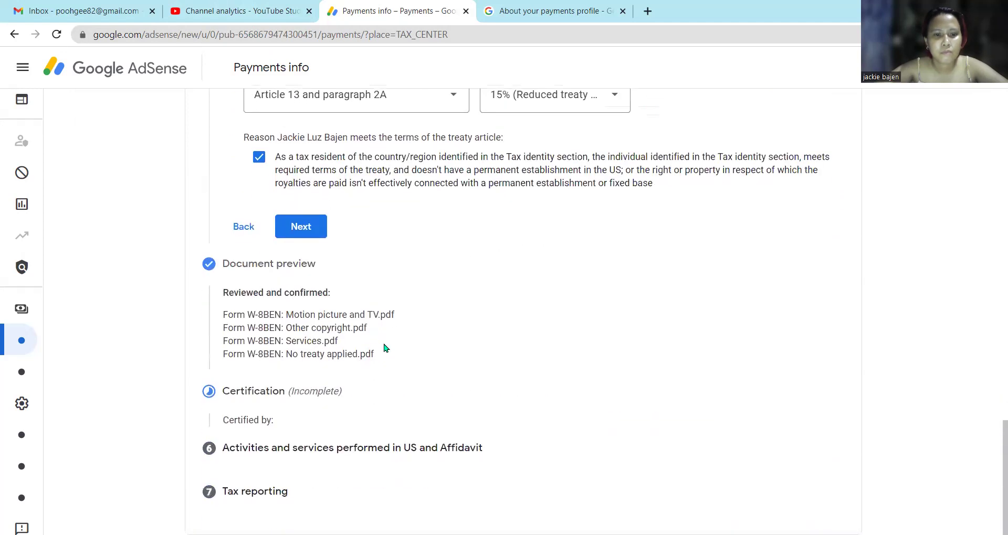
{"action": "left_click", "coordinate": [301, 226]}
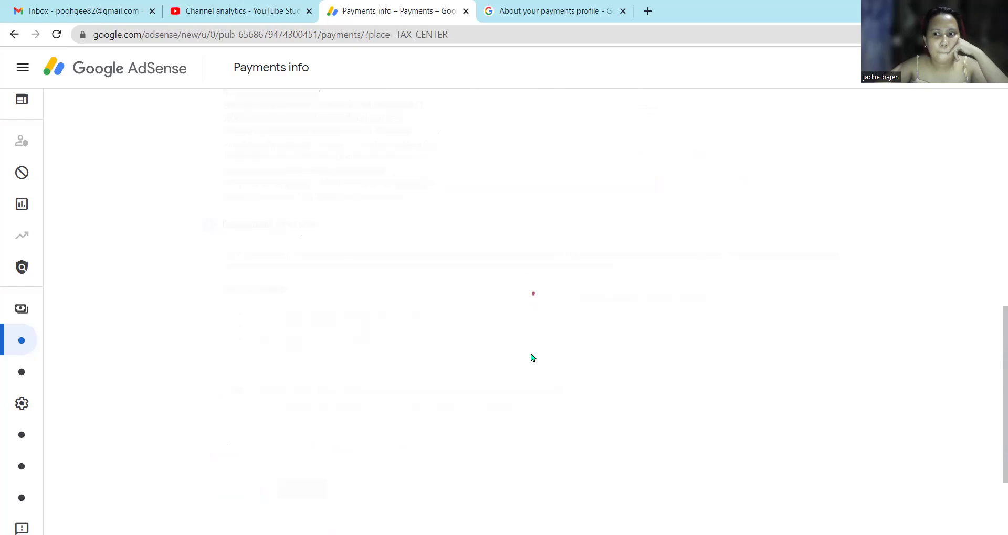
{"action": "scroll", "coordinate": [471, 339], "scroll_direction": "down", "scroll_amount": 1}
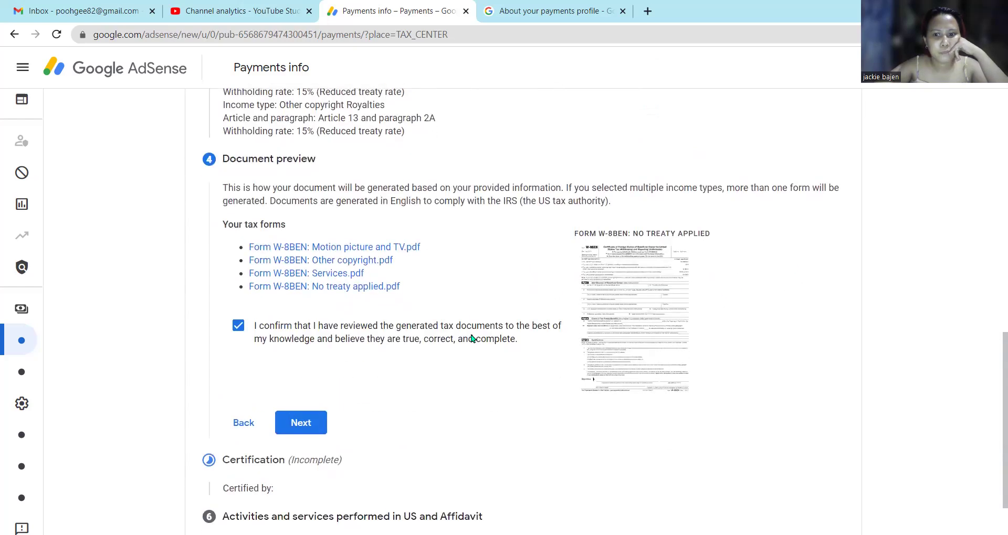
{"action": "scroll", "coordinate": [472, 338], "scroll_direction": "down", "scroll_amount": 1}
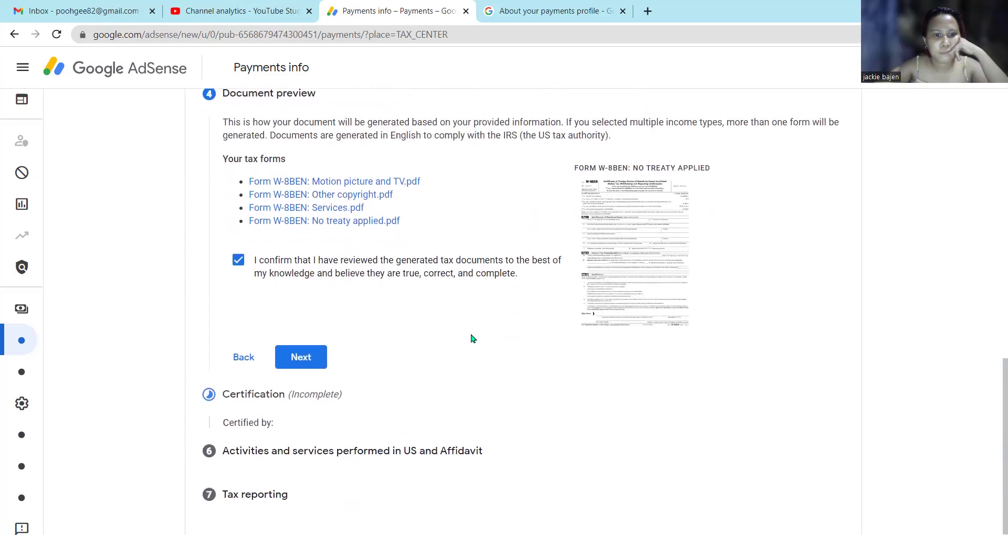
{"action": "scroll", "coordinate": [470, 338], "scroll_direction": "down", "scroll_amount": 1}
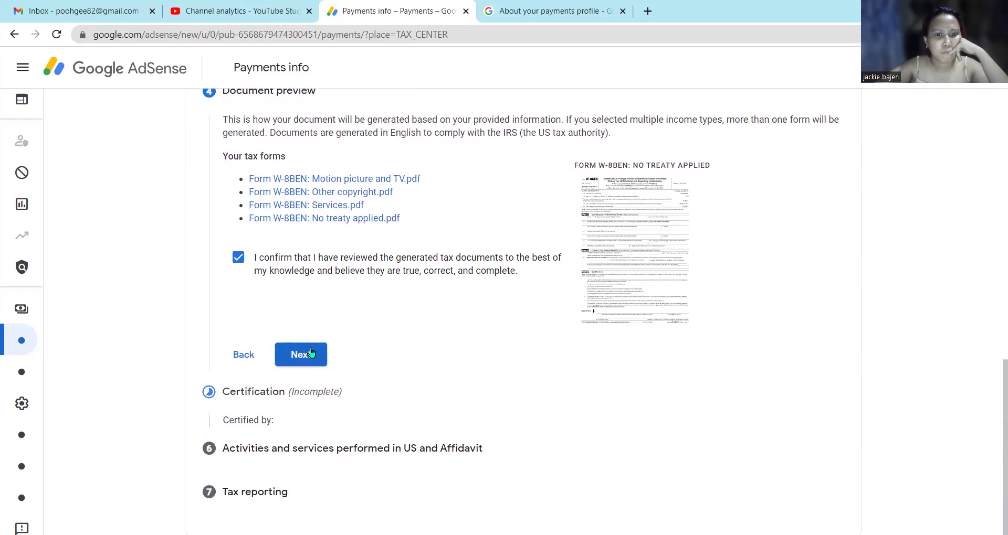
Open Certification and answer 'Yes, I am the person named' in Tax identity.
{"action": "left_click", "coordinate": [311, 353]}
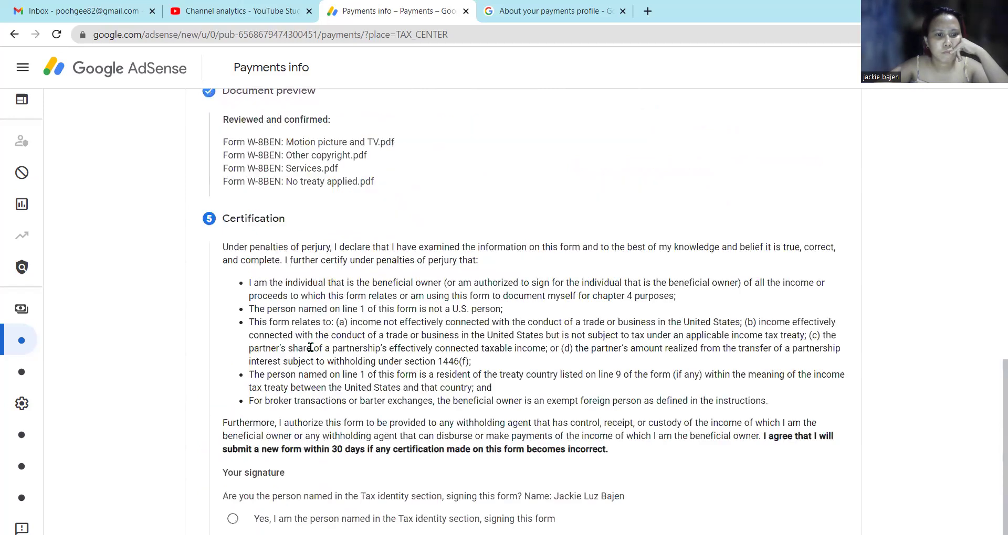
{"action": "scroll", "coordinate": [364, 325], "scroll_direction": "down", "scroll_amount": 1}
{"action": "scroll", "coordinate": [363, 325], "scroll_direction": "down", "scroll_amount": 3}
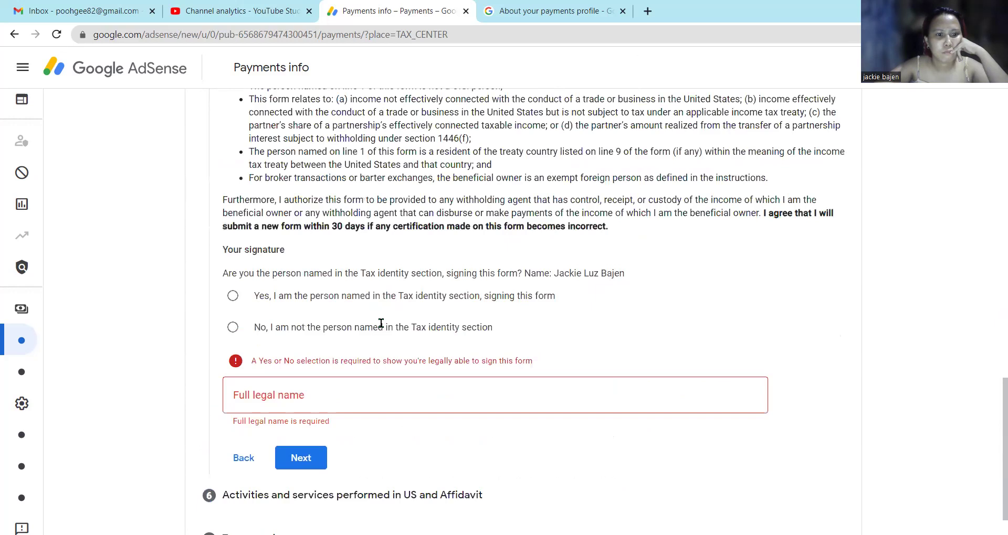
{"action": "scroll", "coordinate": [381, 323], "scroll_direction": "down", "scroll_amount": 1}
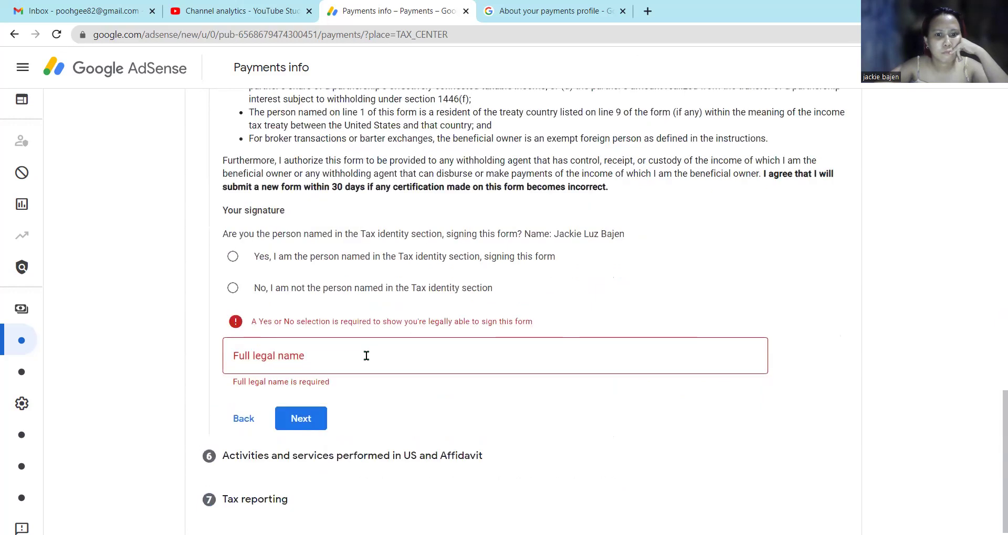
{"action": "left_click", "coordinate": [349, 257]}
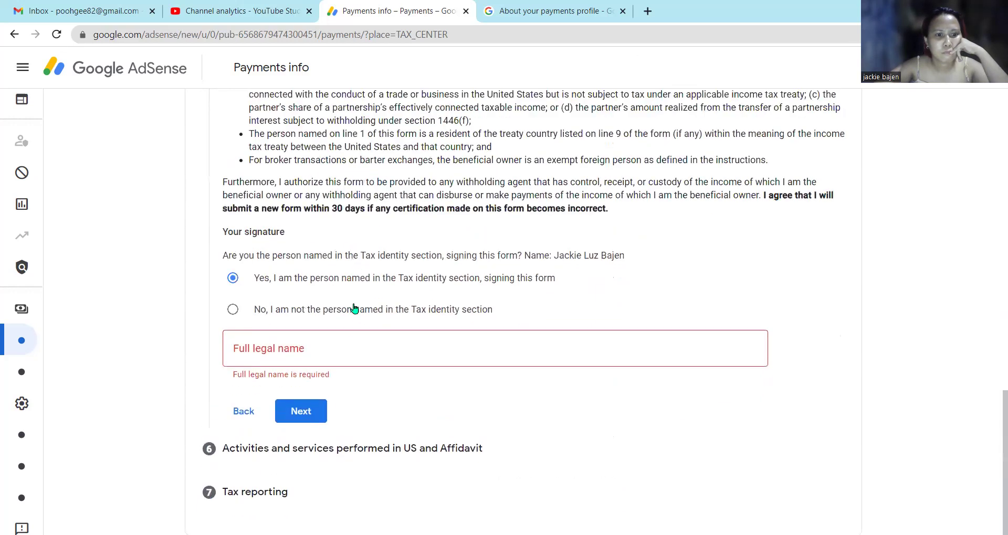
Type the signer's full legal name into the Full legal name field.
{"action": "left_click", "coordinate": [349, 351]}
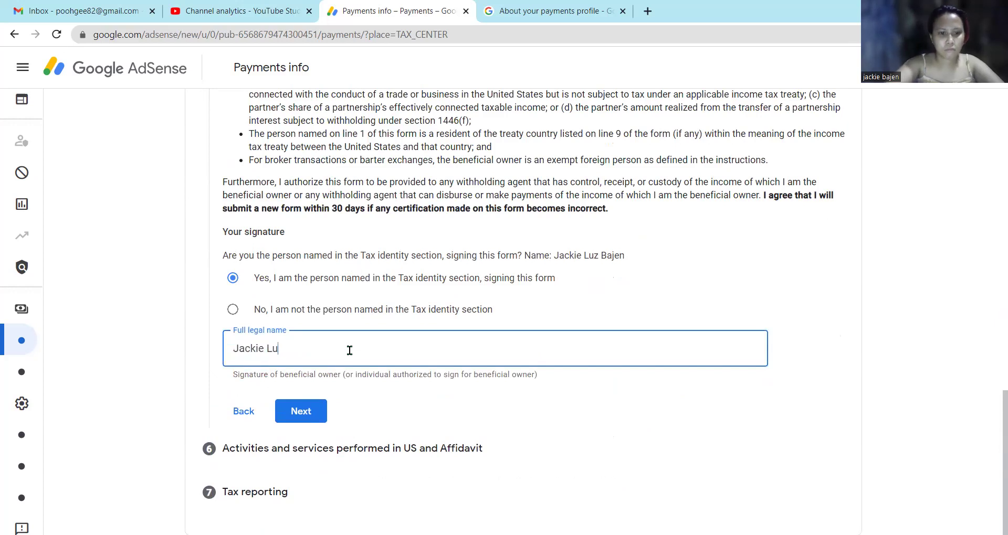
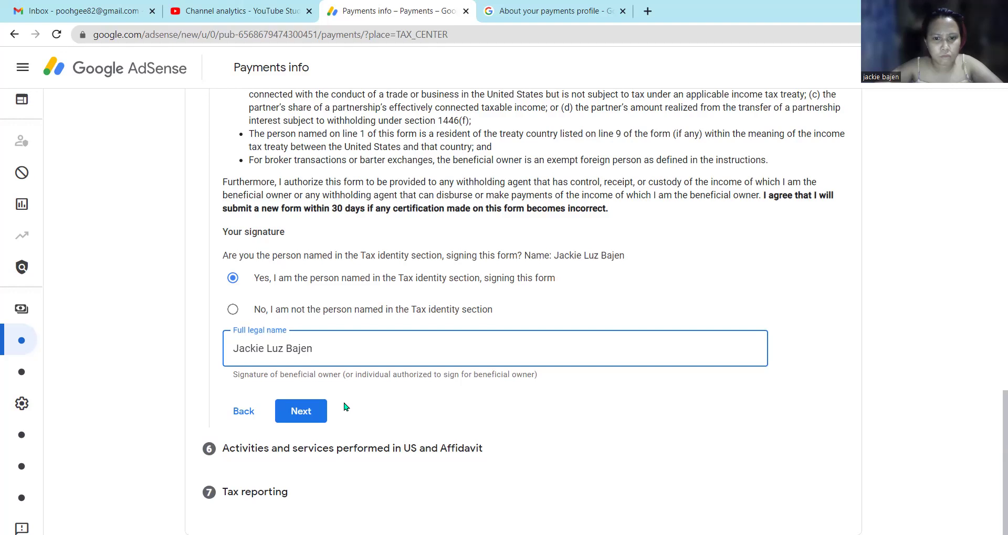
Finish Certification and answer No to performing activities or services in the US.
{"action": "left_click", "coordinate": [316, 414]}
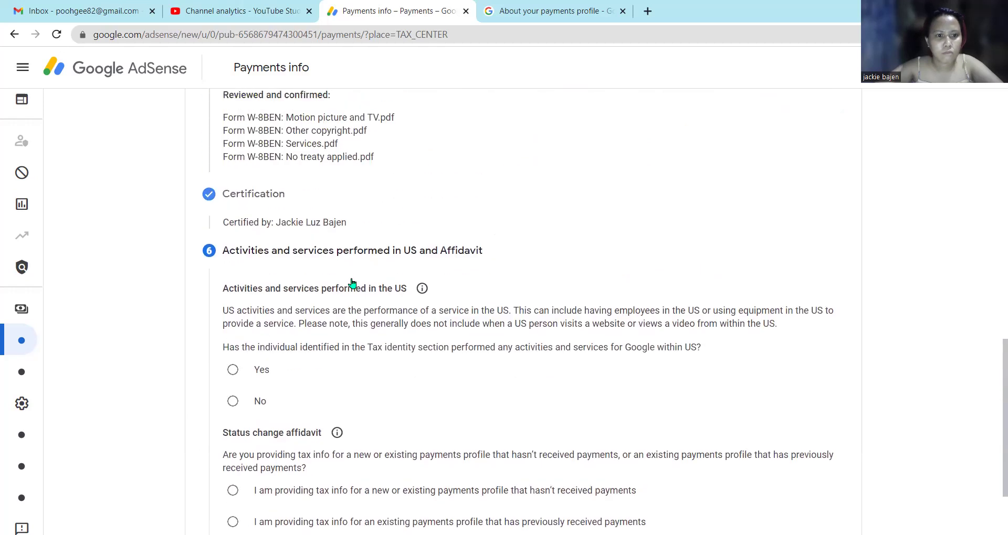
{"action": "scroll", "coordinate": [352, 278], "scroll_direction": "down", "scroll_amount": 3}
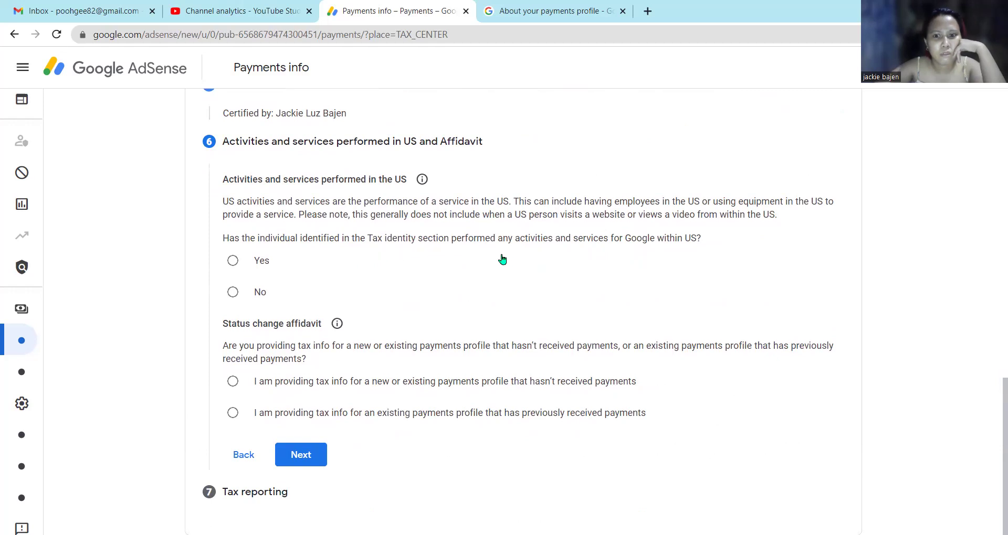
{"action": "left_click", "coordinate": [246, 295]}
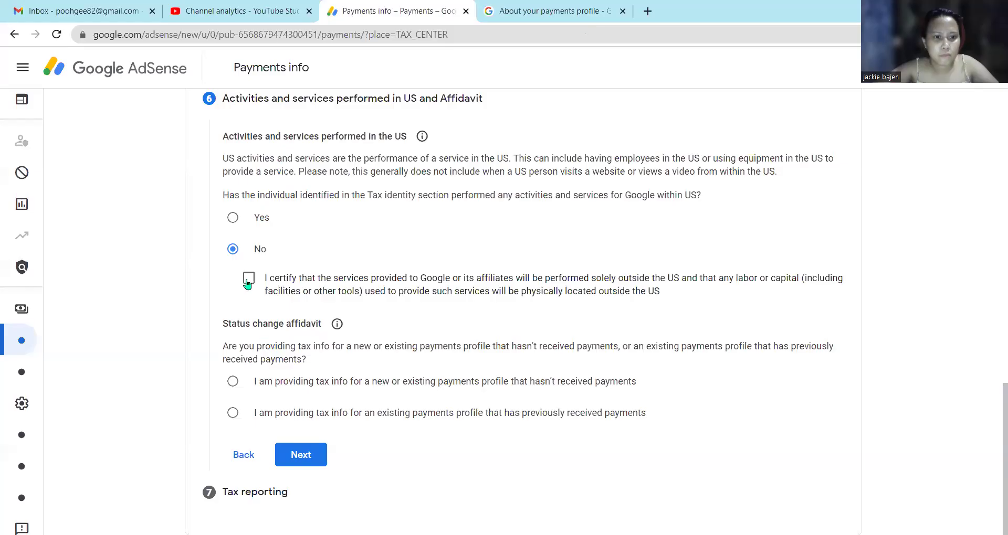
Certify that services provided to Google are performed solely outside the US.
{"action": "left_click", "coordinate": [249, 278]}
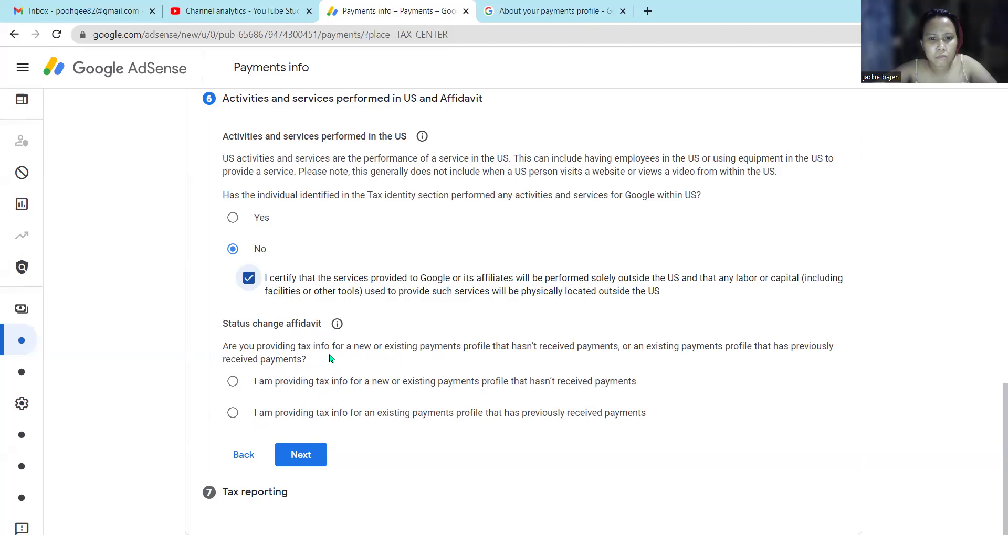
Declare an existing, previously paid payments profile with unchanged tax information, leaving Changes empty.
{"action": "left_click", "coordinate": [233, 387]}
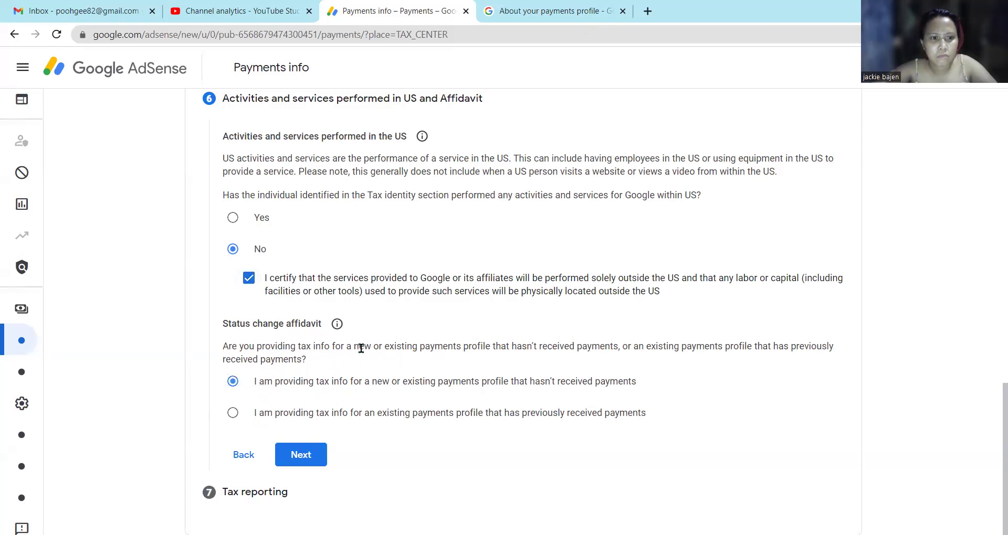
{"action": "scroll", "coordinate": [360, 348], "scroll_direction": "up", "scroll_amount": 3}
{"action": "scroll", "coordinate": [360, 349], "scroll_direction": "down", "scroll_amount": 3}
{"action": "left_click", "coordinate": [233, 412]}
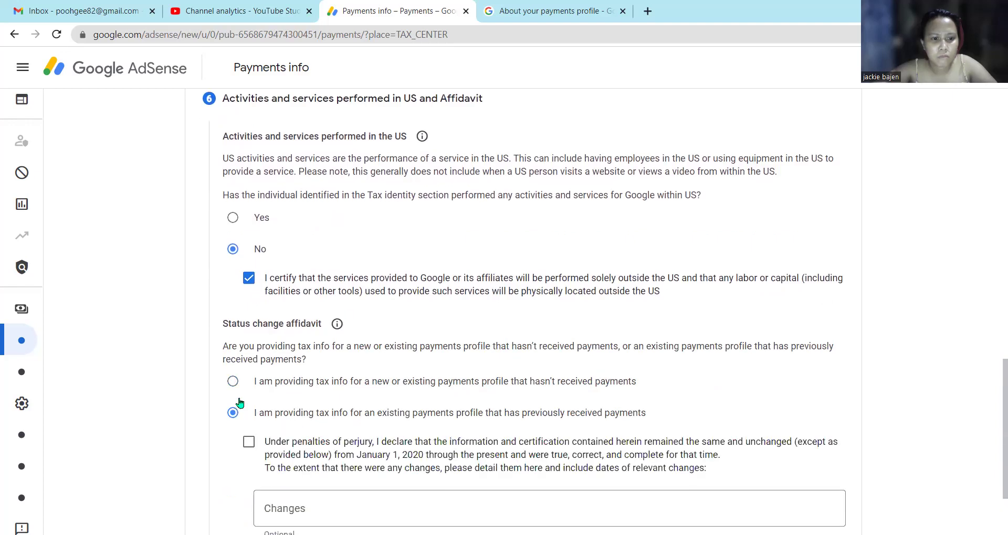
{"action": "scroll", "coordinate": [214, 398], "scroll_direction": "down", "scroll_amount": 2}
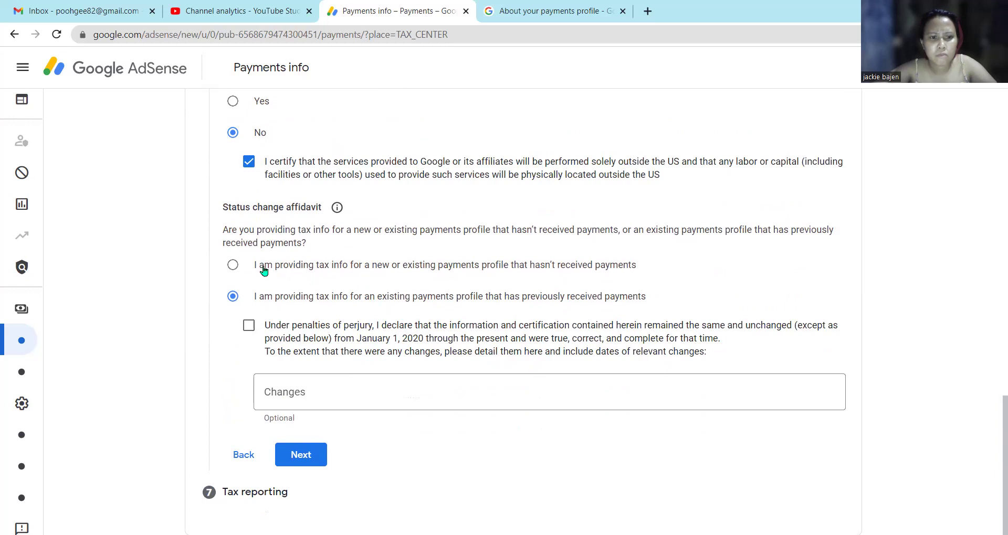
{"action": "left_click", "coordinate": [232, 265]}
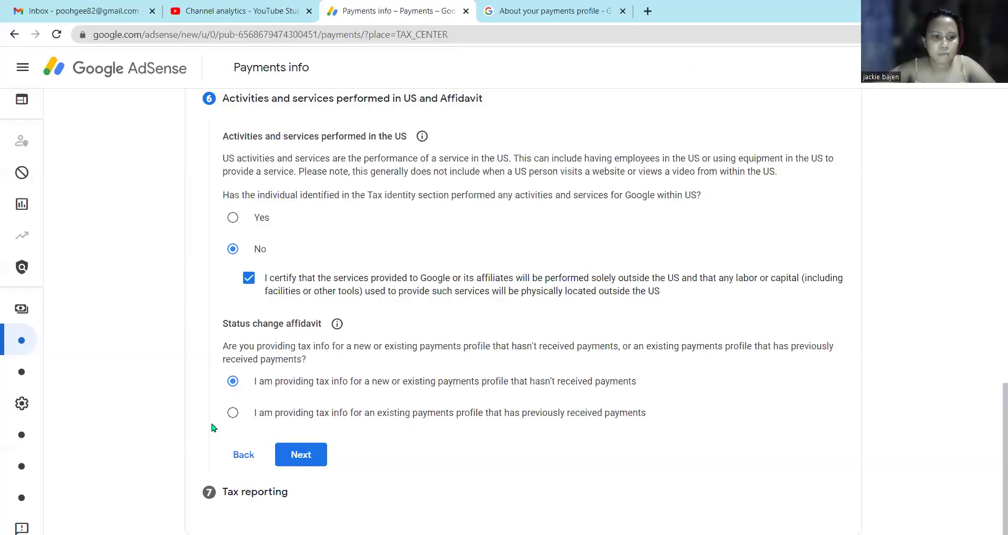
{"action": "left_click", "coordinate": [236, 414]}
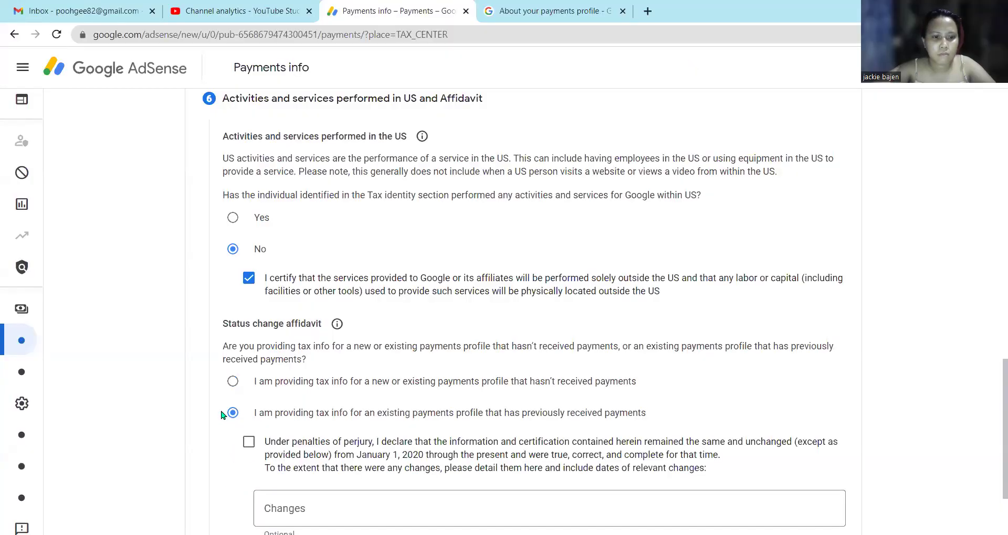
{"action": "left_click", "coordinate": [250, 442]}
{"action": "scroll", "coordinate": [323, 382], "scroll_direction": "down", "scroll_amount": 2}
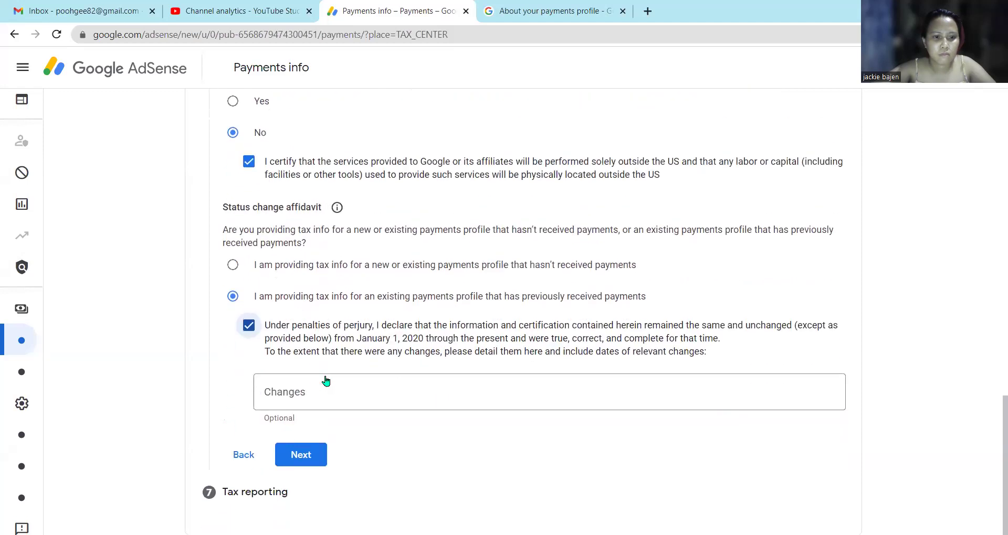
{"action": "left_click", "coordinate": [309, 454]}
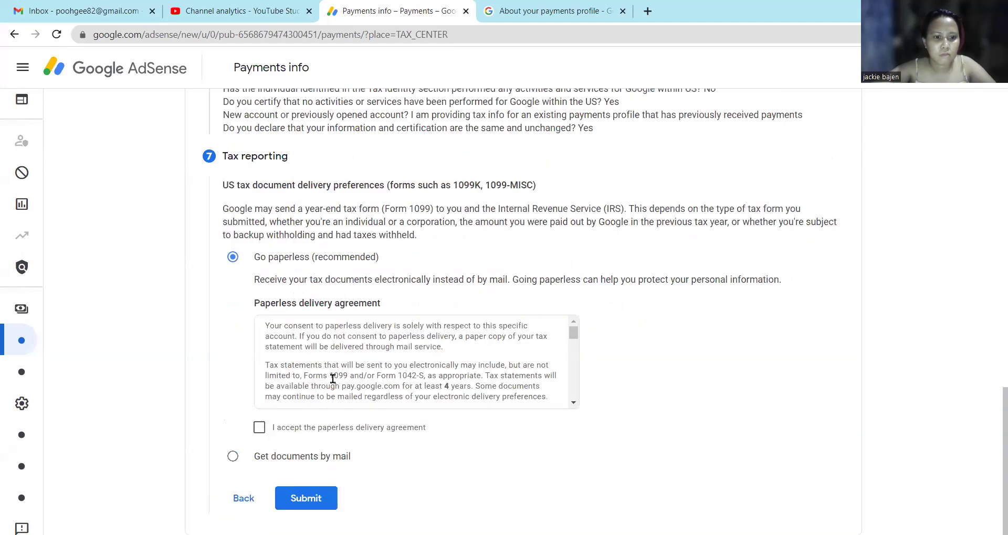
Choose paperless delivery, accept the paperless delivery agreement, and submit the W-8BEN.
{"action": "scroll", "coordinate": [381, 376], "scroll_direction": "down", "scroll_amount": 5}
{"action": "scroll", "coordinate": [381, 377], "scroll_direction": "down", "scroll_amount": 1}
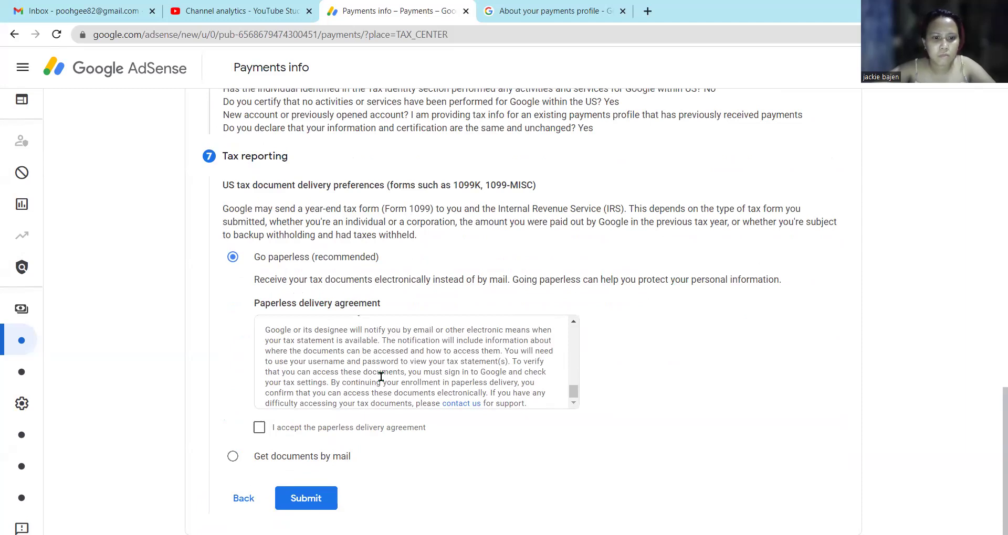
{"action": "left_click", "coordinate": [259, 427]}
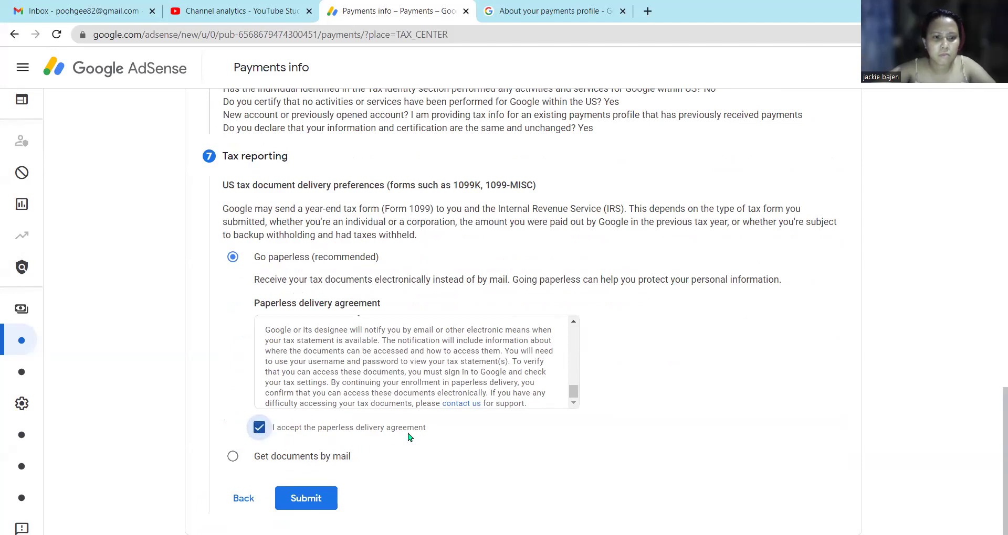
{"action": "left_click", "coordinate": [231, 456]}
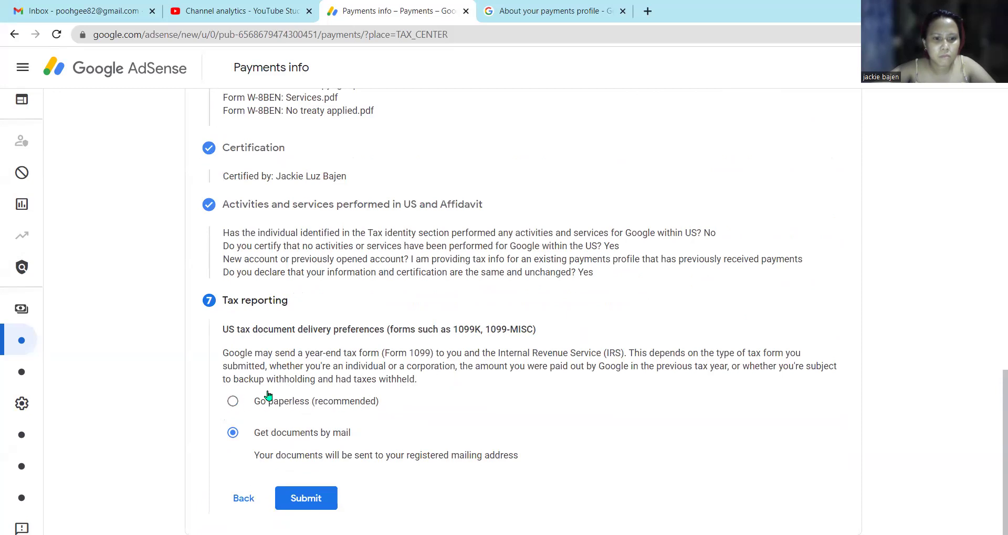
{"action": "left_click", "coordinate": [237, 402]}
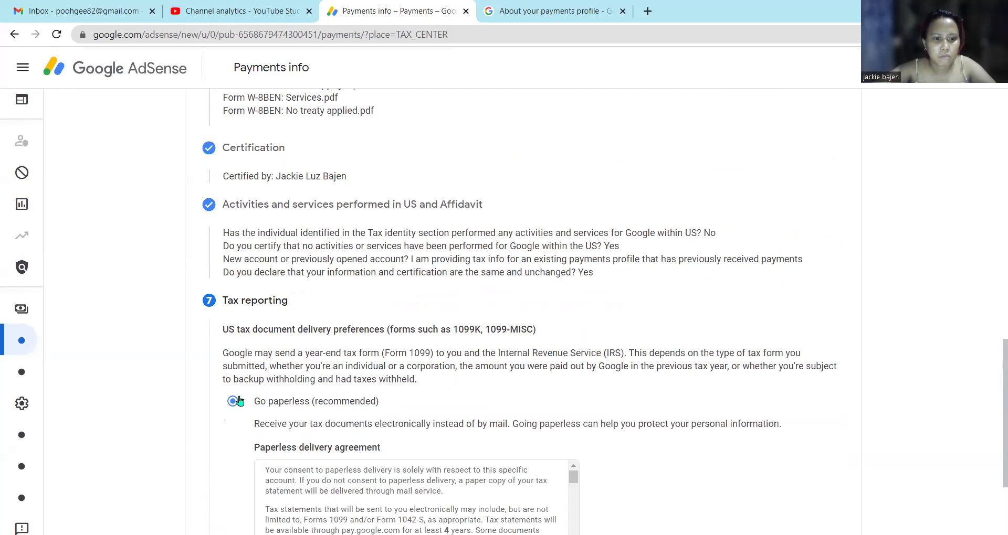
{"action": "scroll", "coordinate": [367, 367], "scroll_direction": "down", "scroll_amount": 3}
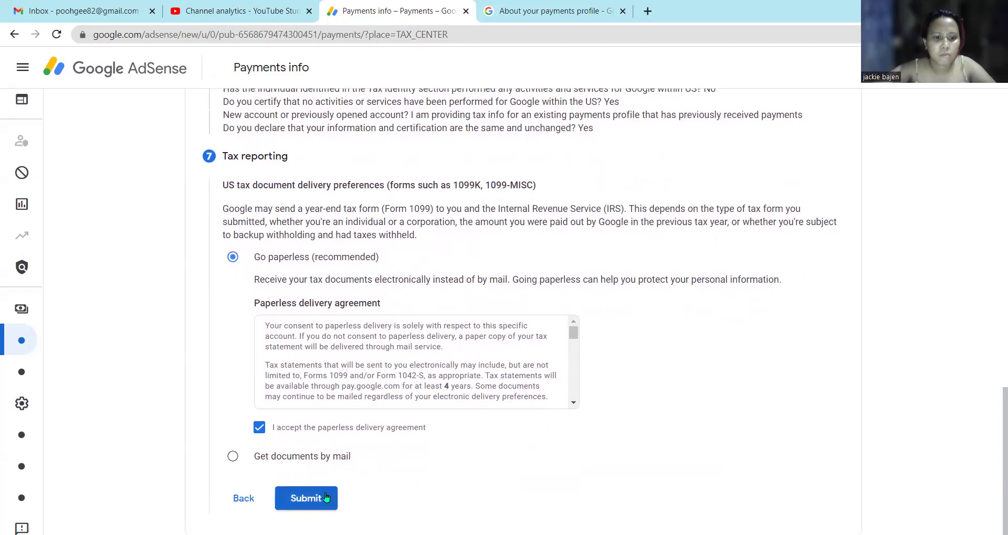
{"action": "left_click", "coordinate": [325, 497]}
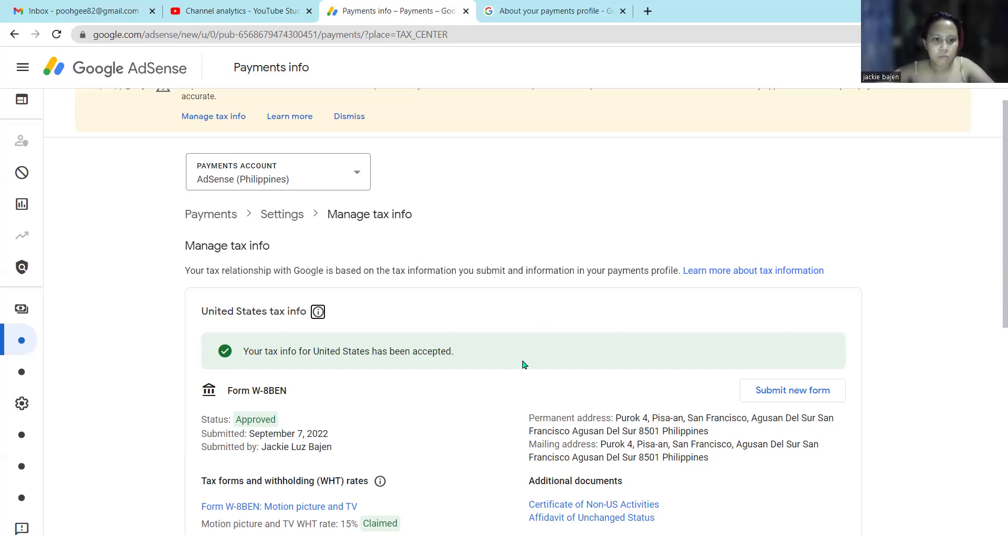
Scroll through the approved W-8BEN details showing claimed treaty rates of 15%, 15% and 0%.
{"action": "scroll", "coordinate": [489, 390], "scroll_direction": "down", "scroll_amount": 1}
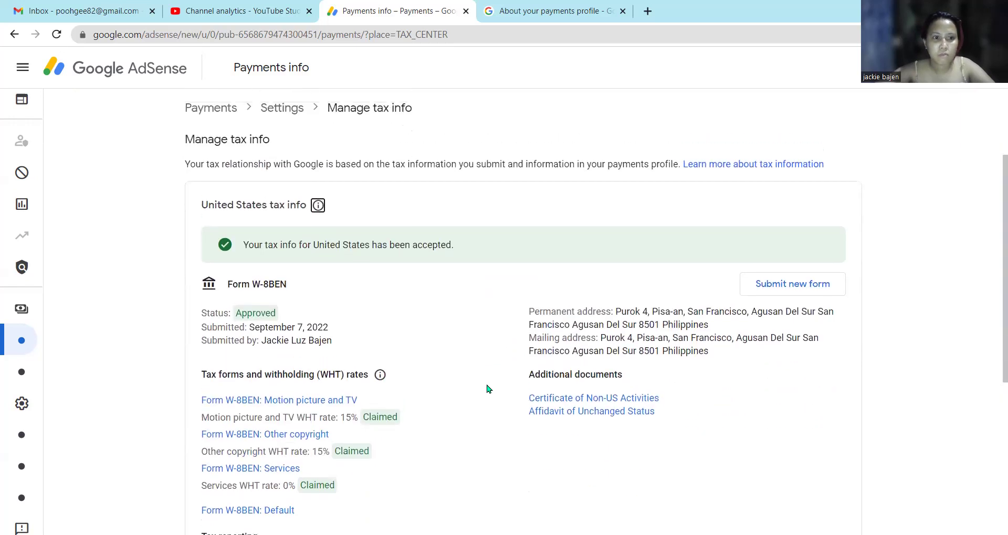
{"action": "scroll", "coordinate": [488, 386], "scroll_direction": "down", "scroll_amount": 2}
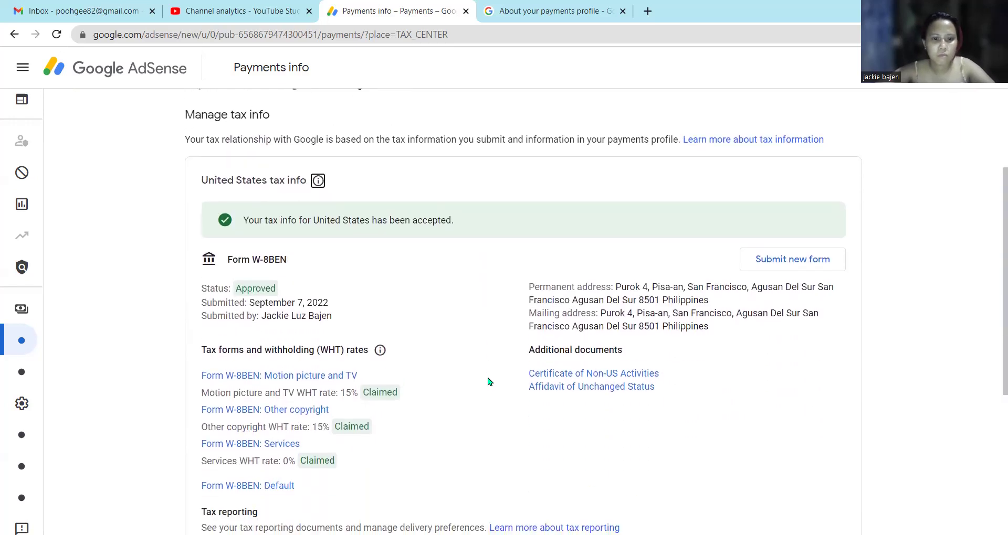
{"action": "scroll", "coordinate": [488, 381], "scroll_direction": "down", "scroll_amount": 4}
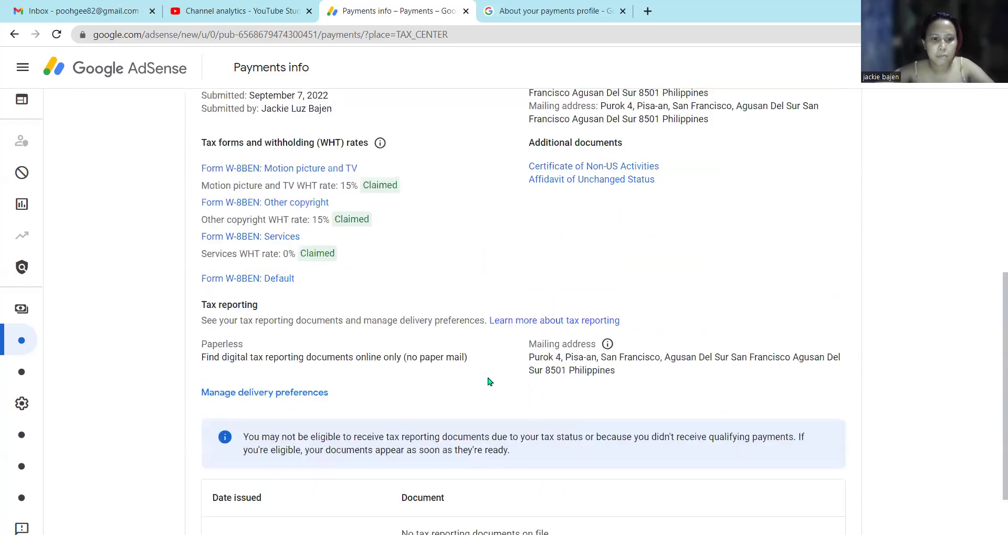
{"action": "scroll", "coordinate": [488, 382], "scroll_direction": "down", "scroll_amount": 1}
{"action": "scroll", "coordinate": [514, 419], "scroll_direction": "up", "scroll_amount": 5}
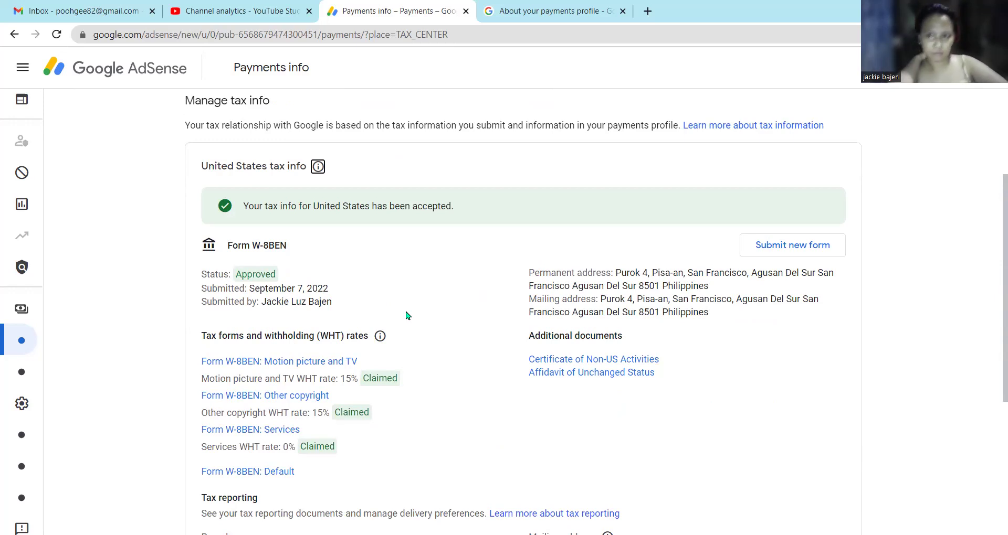
{"action": "scroll", "coordinate": [392, 292], "scroll_direction": "down", "scroll_amount": 5}
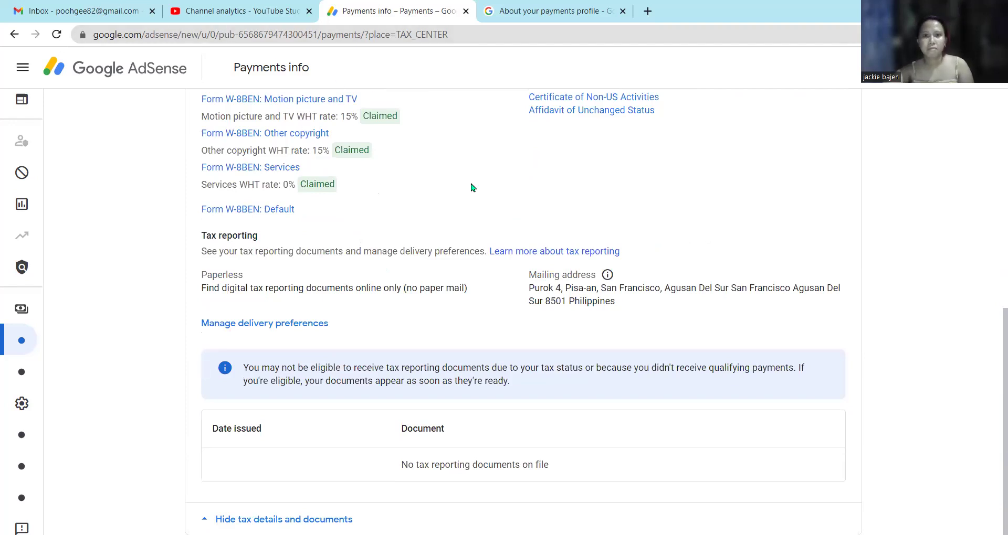
Return to the top of Manage tax info, then view and dismiss the account notifications.
{"action": "scroll", "coordinate": [470, 187], "scroll_direction": "up", "scroll_amount": 5}
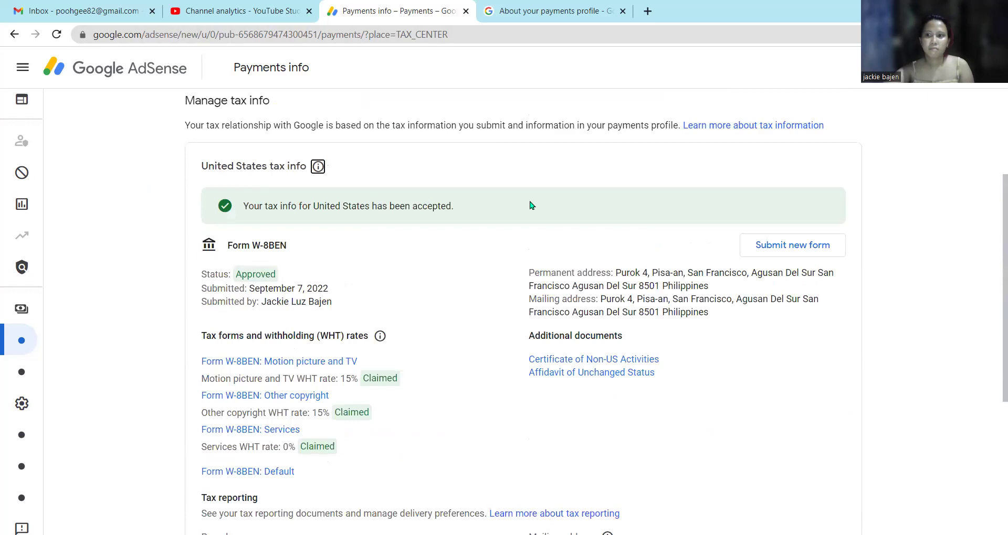
{"action": "left_click", "coordinate": [937, 67]}
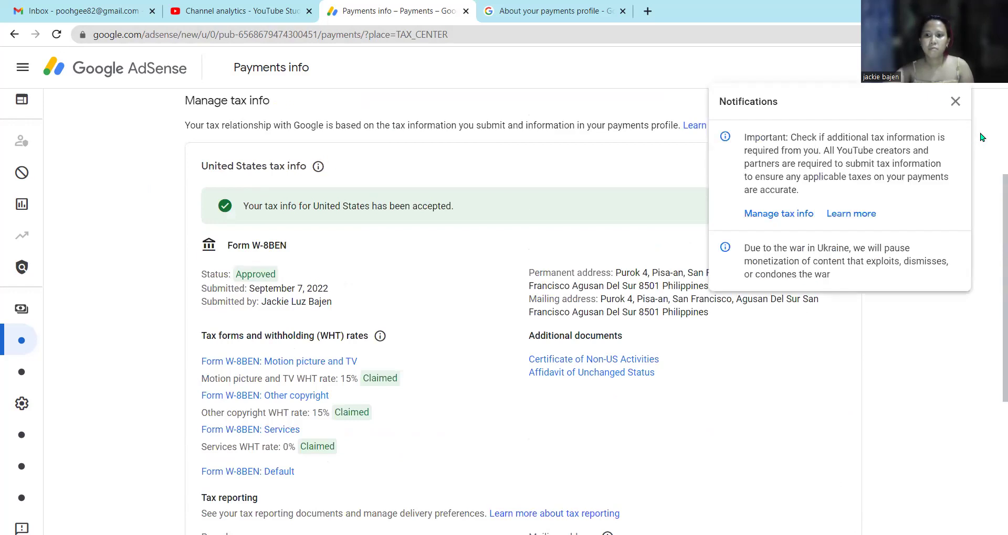
{"action": "left_click", "coordinate": [956, 102]}
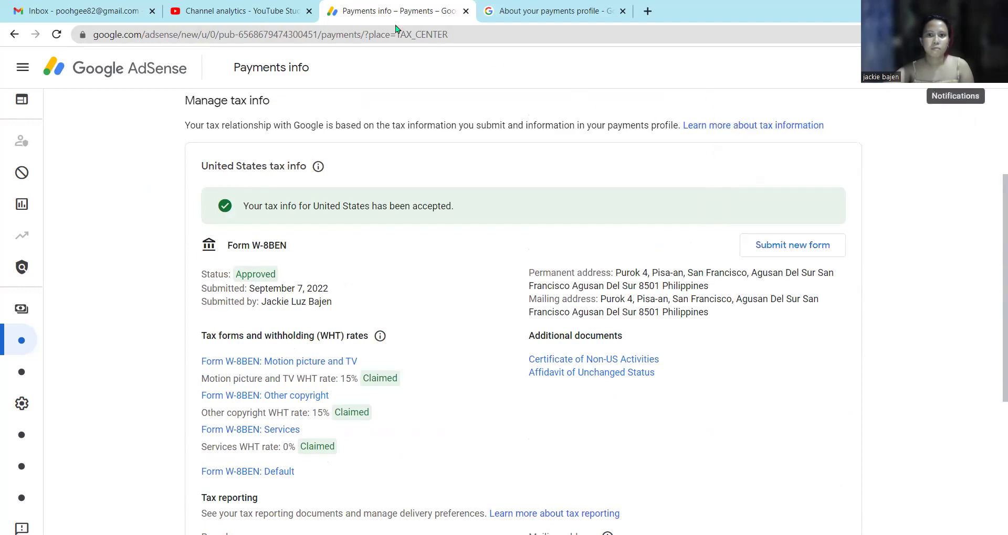